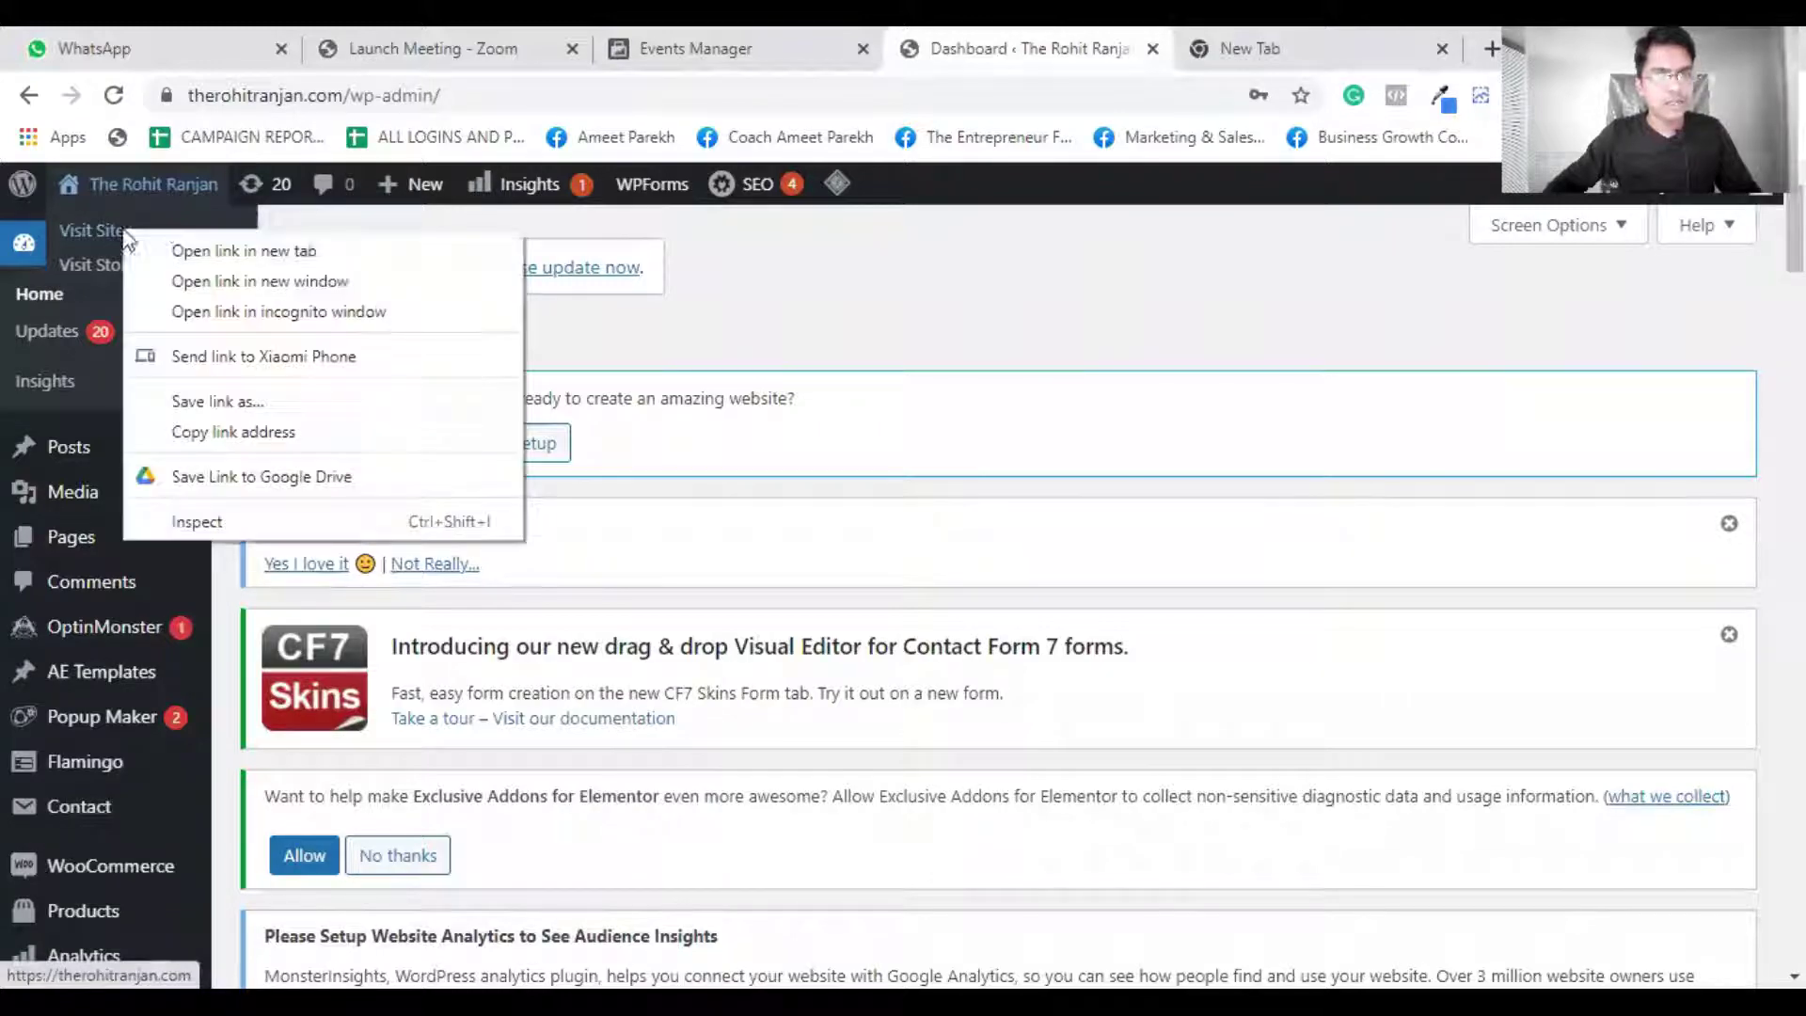
- Open the live website in a new tab and go to the "Your Details" registration form near the page's end
left_click(195, 265)
left_click(1087, 49)
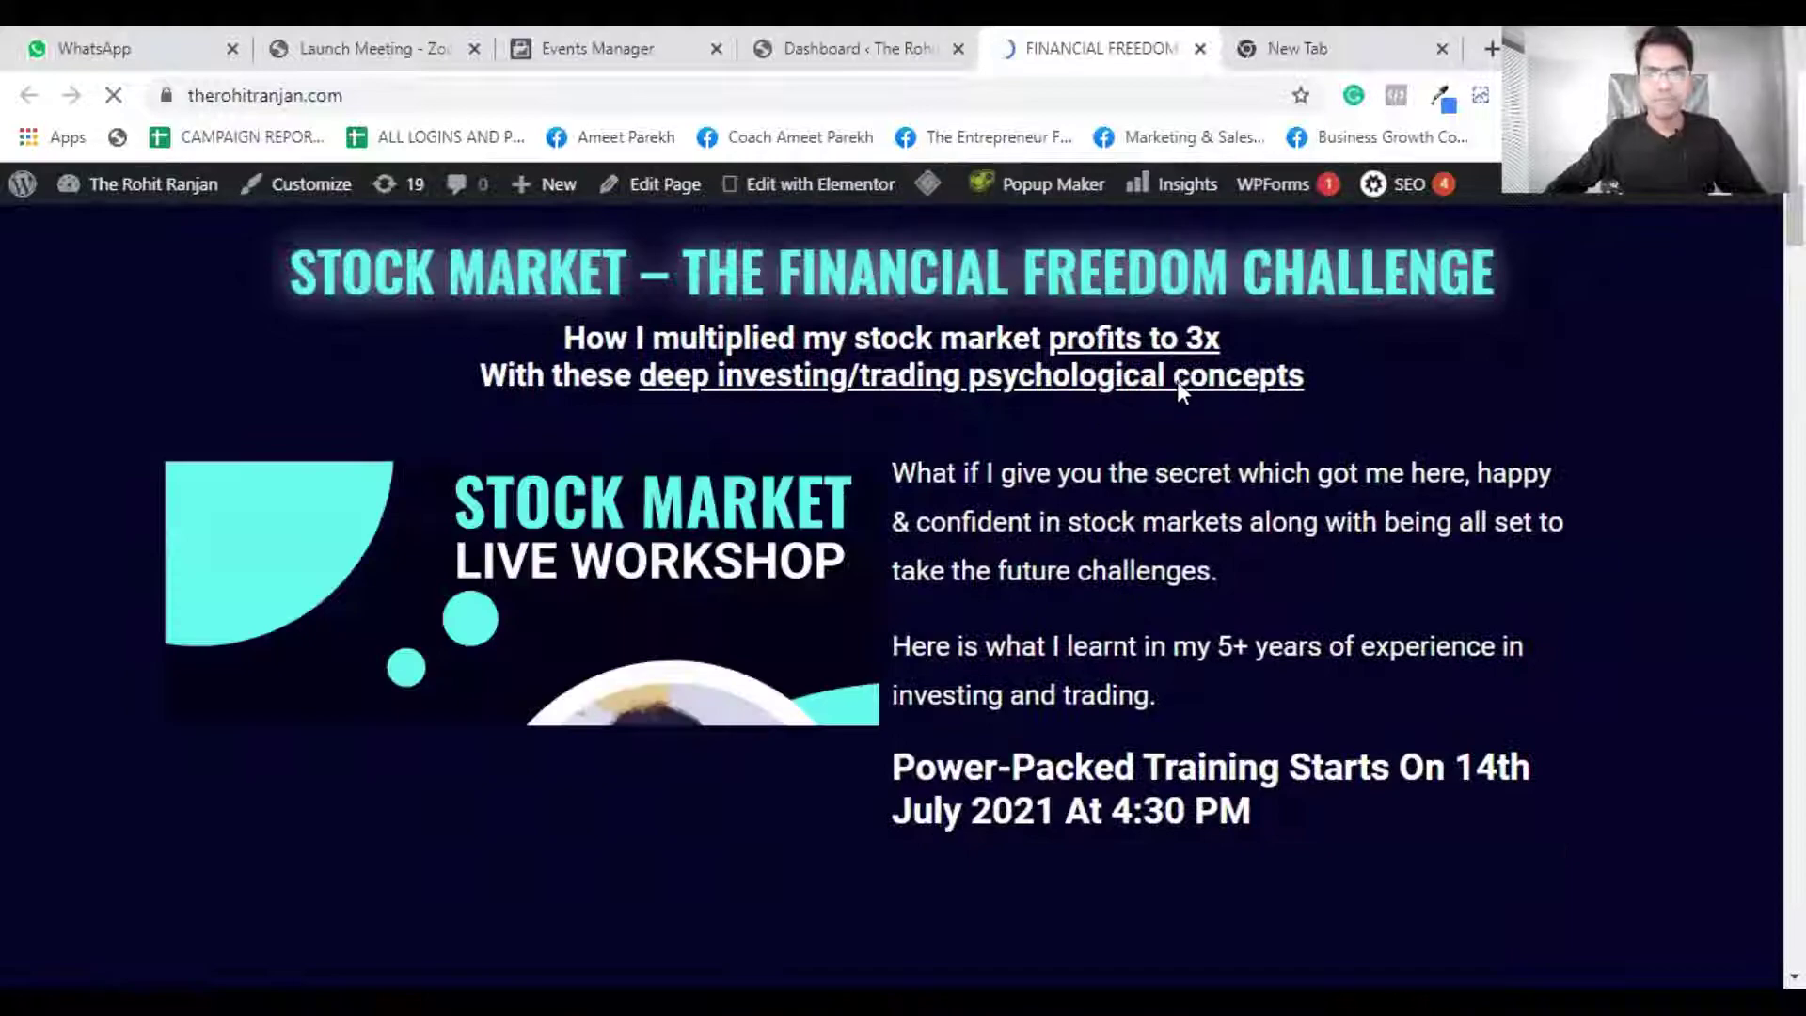
scroll(1177, 402, "down", 2)
scroll(1180, 415, "down", 6)
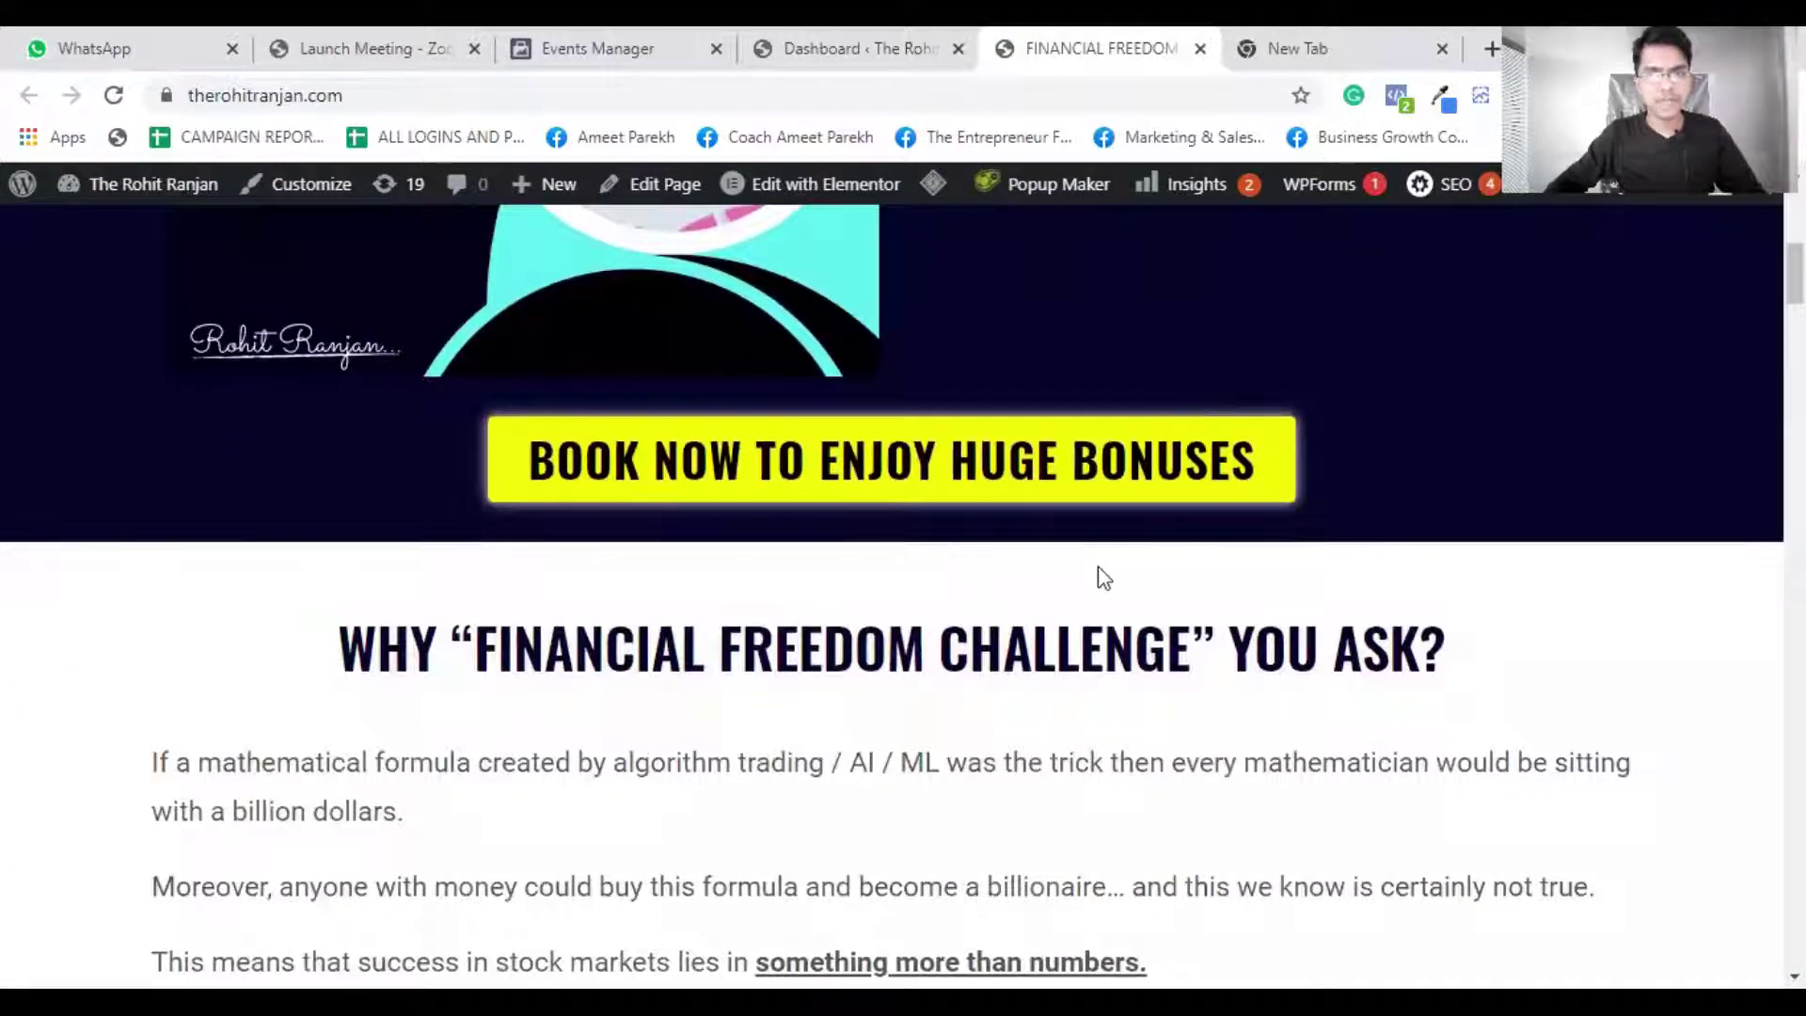
scroll(1082, 555, "down", 1)
scroll(1056, 508, "up", 1)
scroll(919, 488, "down", 15)
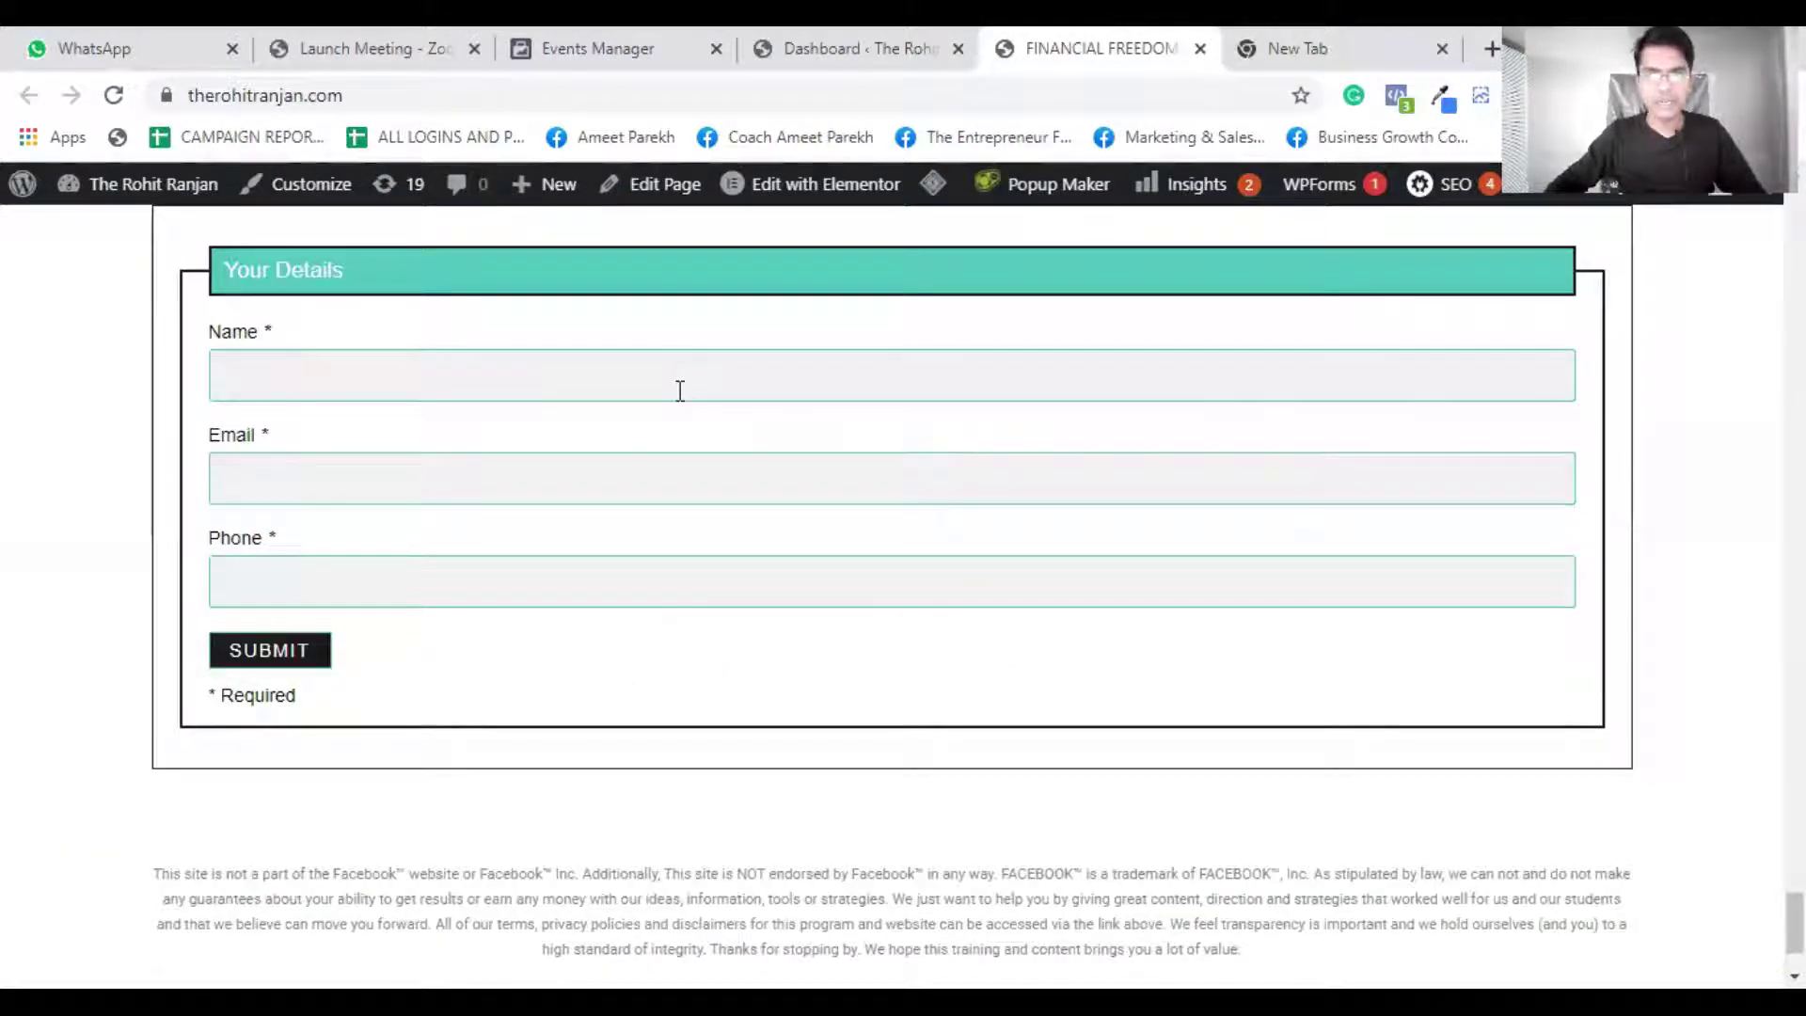
- Fill the registration form with a saved contact's name, email and phone number, and submit it
left_click(664, 379)
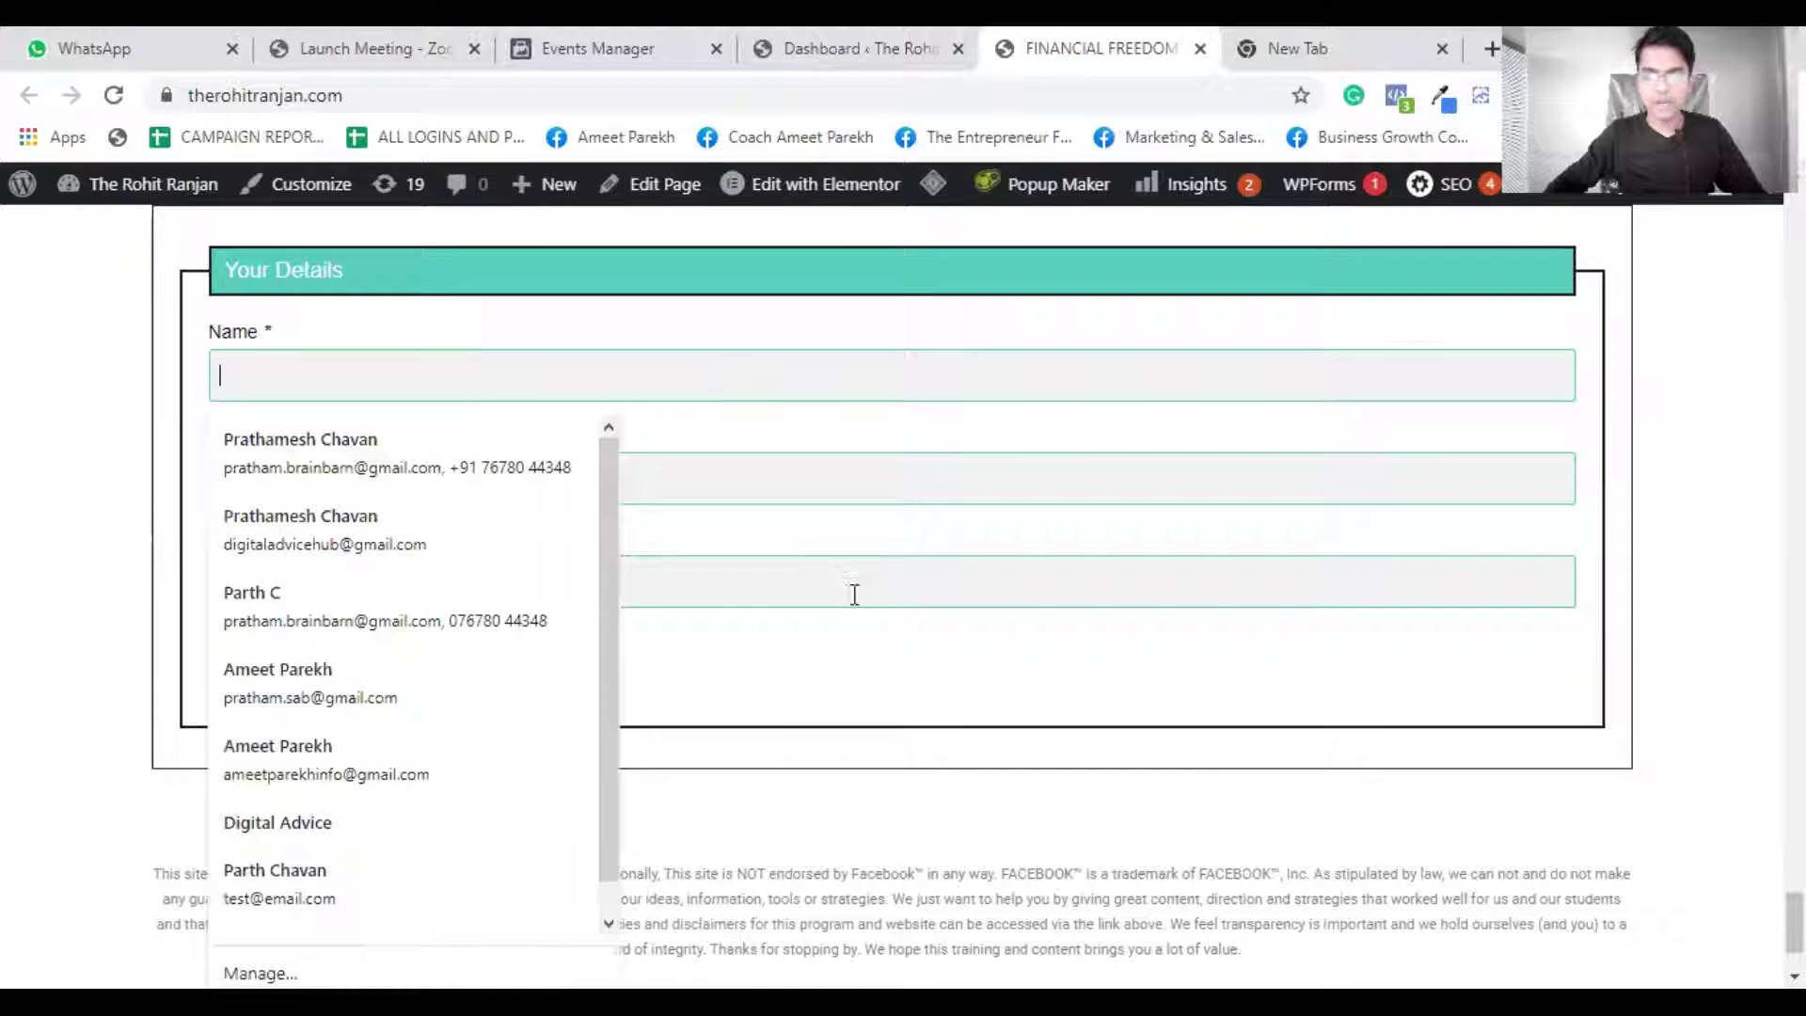
left_click(837, 670)
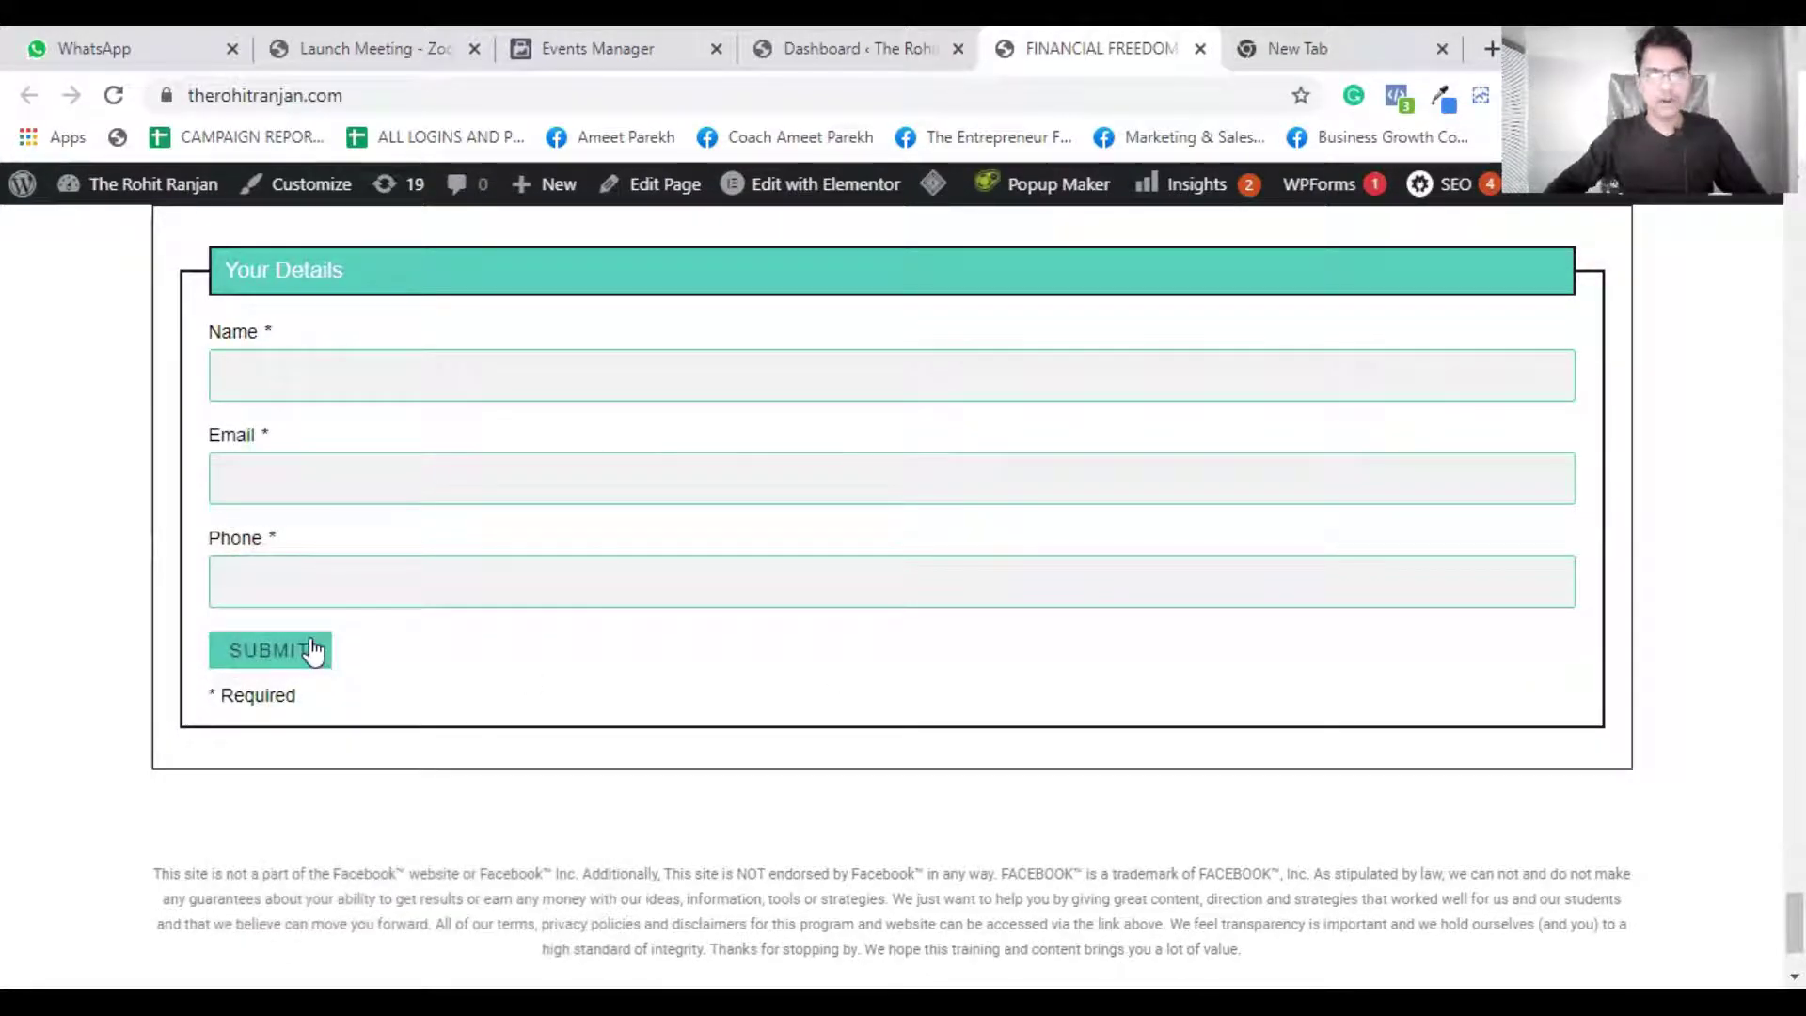
left_click(312, 650)
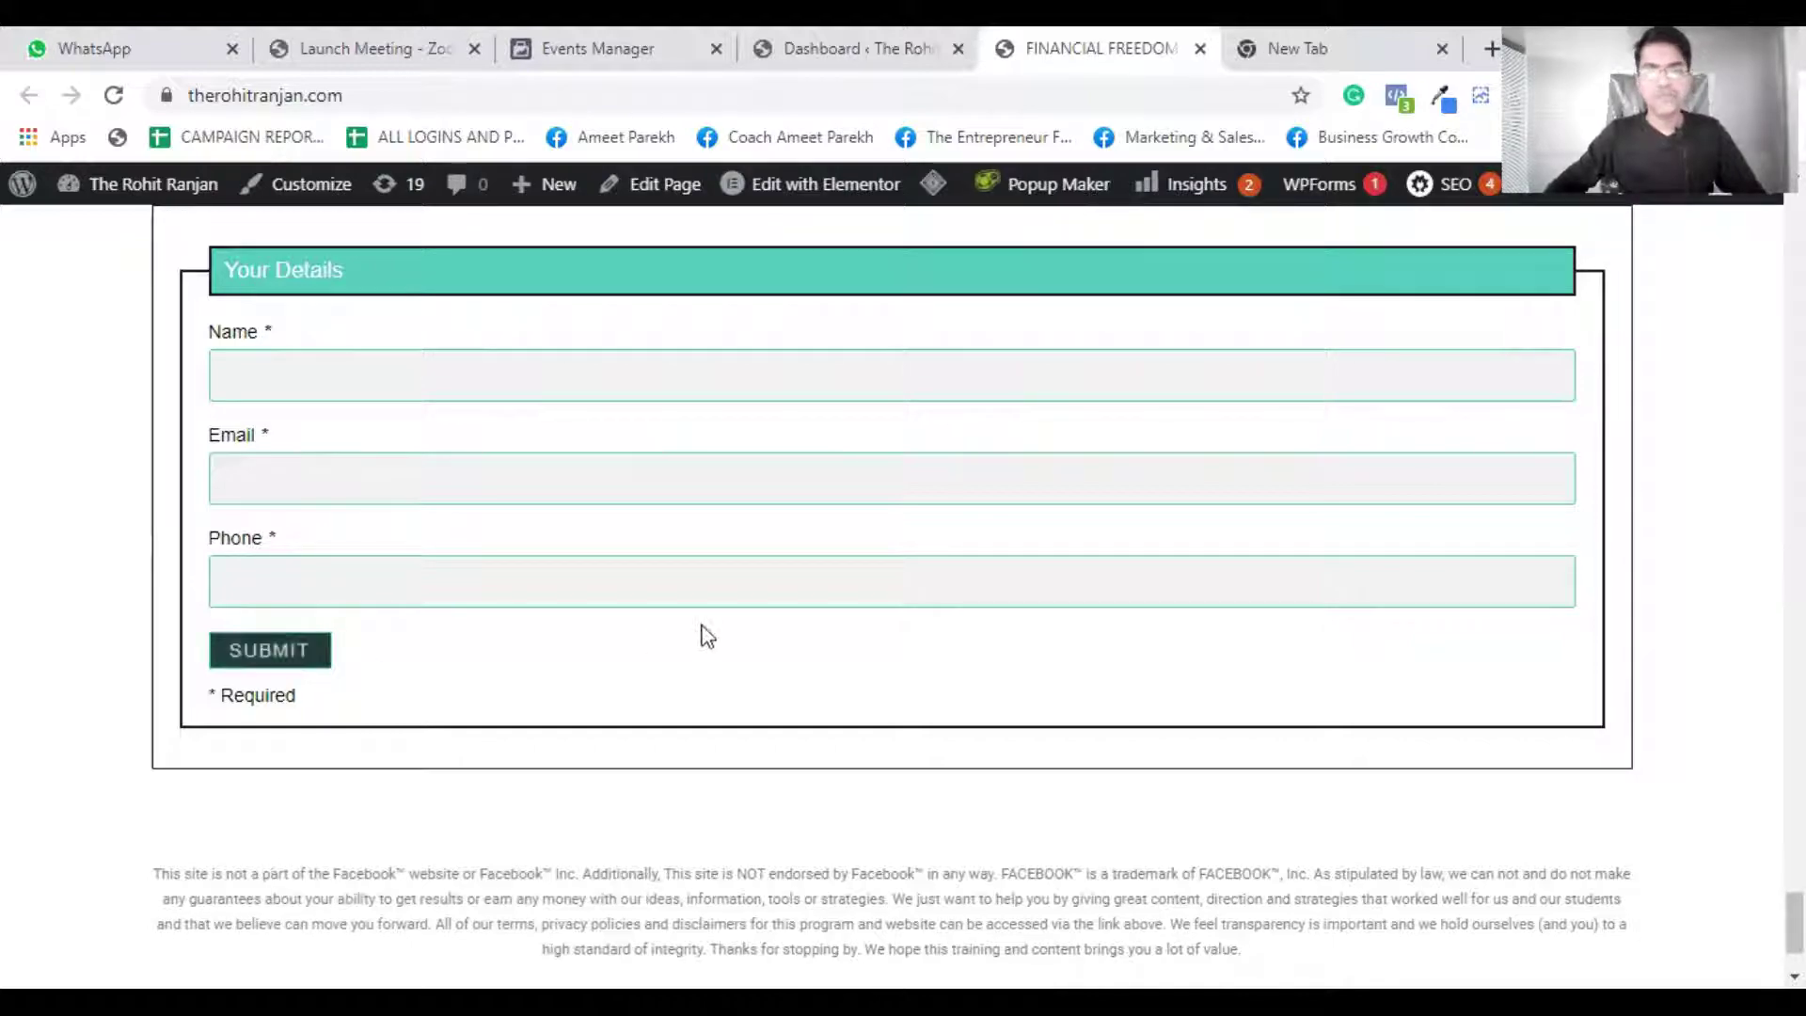
scroll(705, 638, "down", 1)
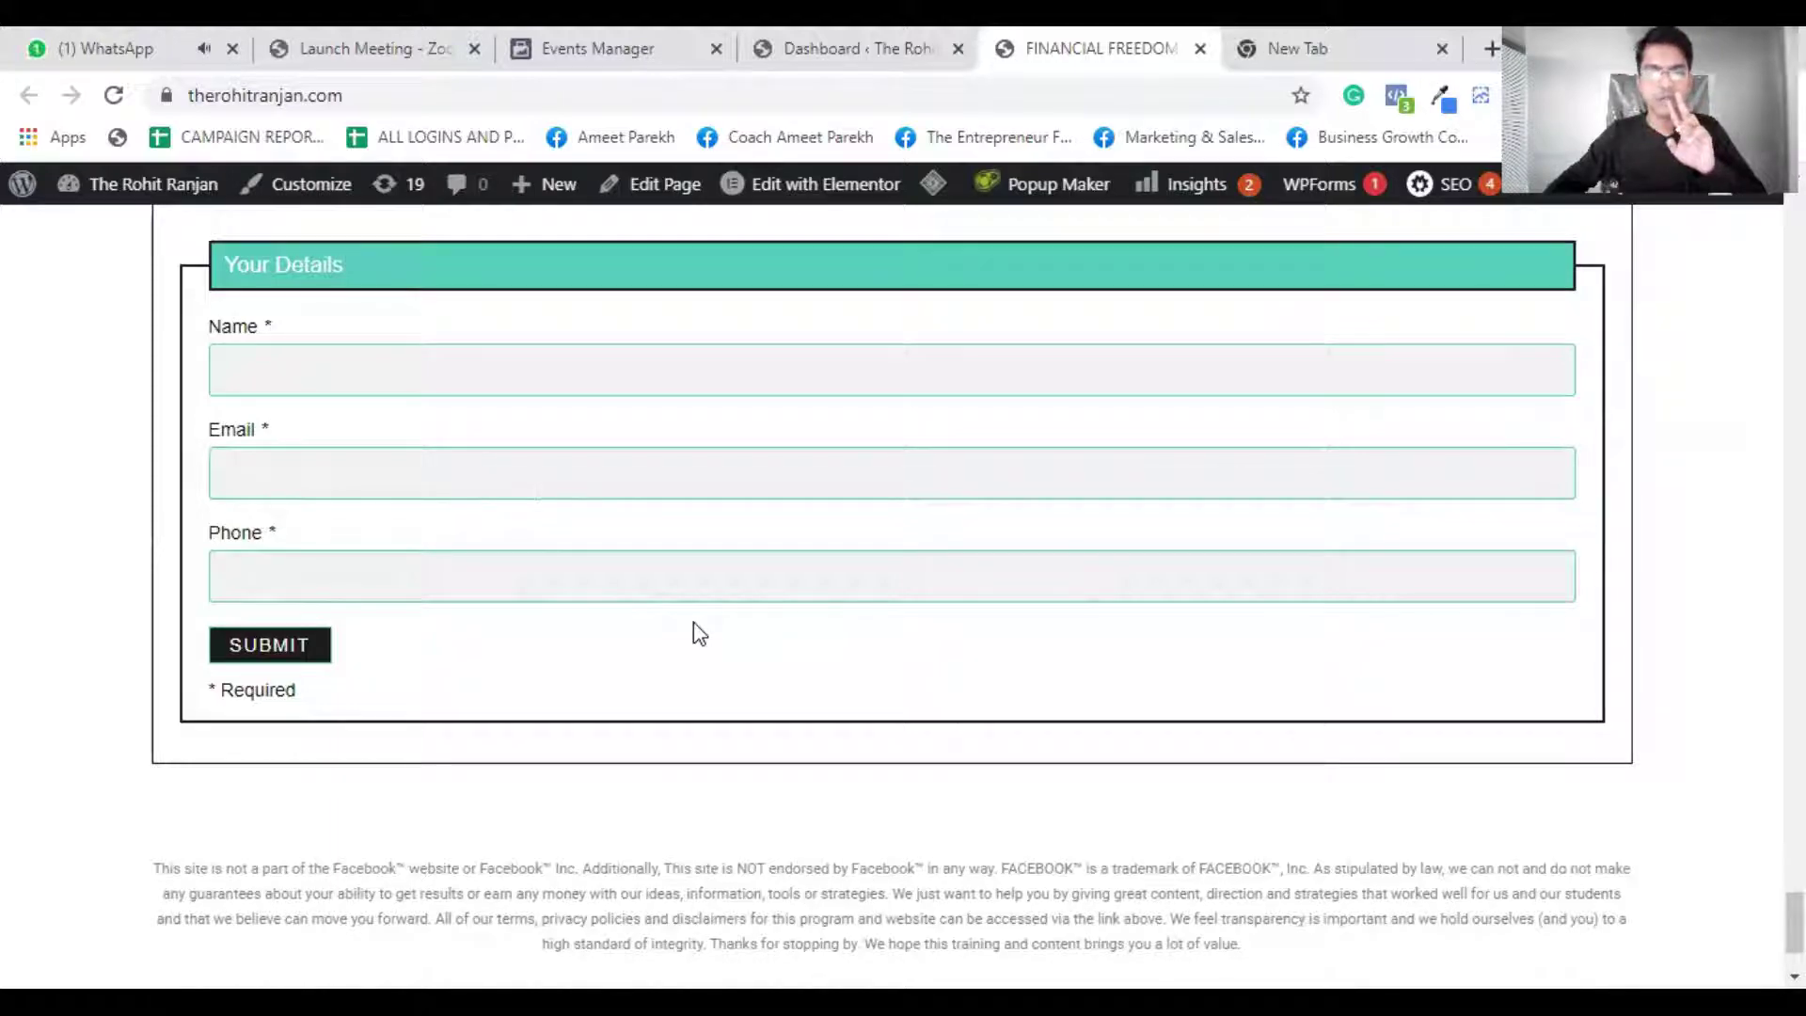
left_click(401, 371)
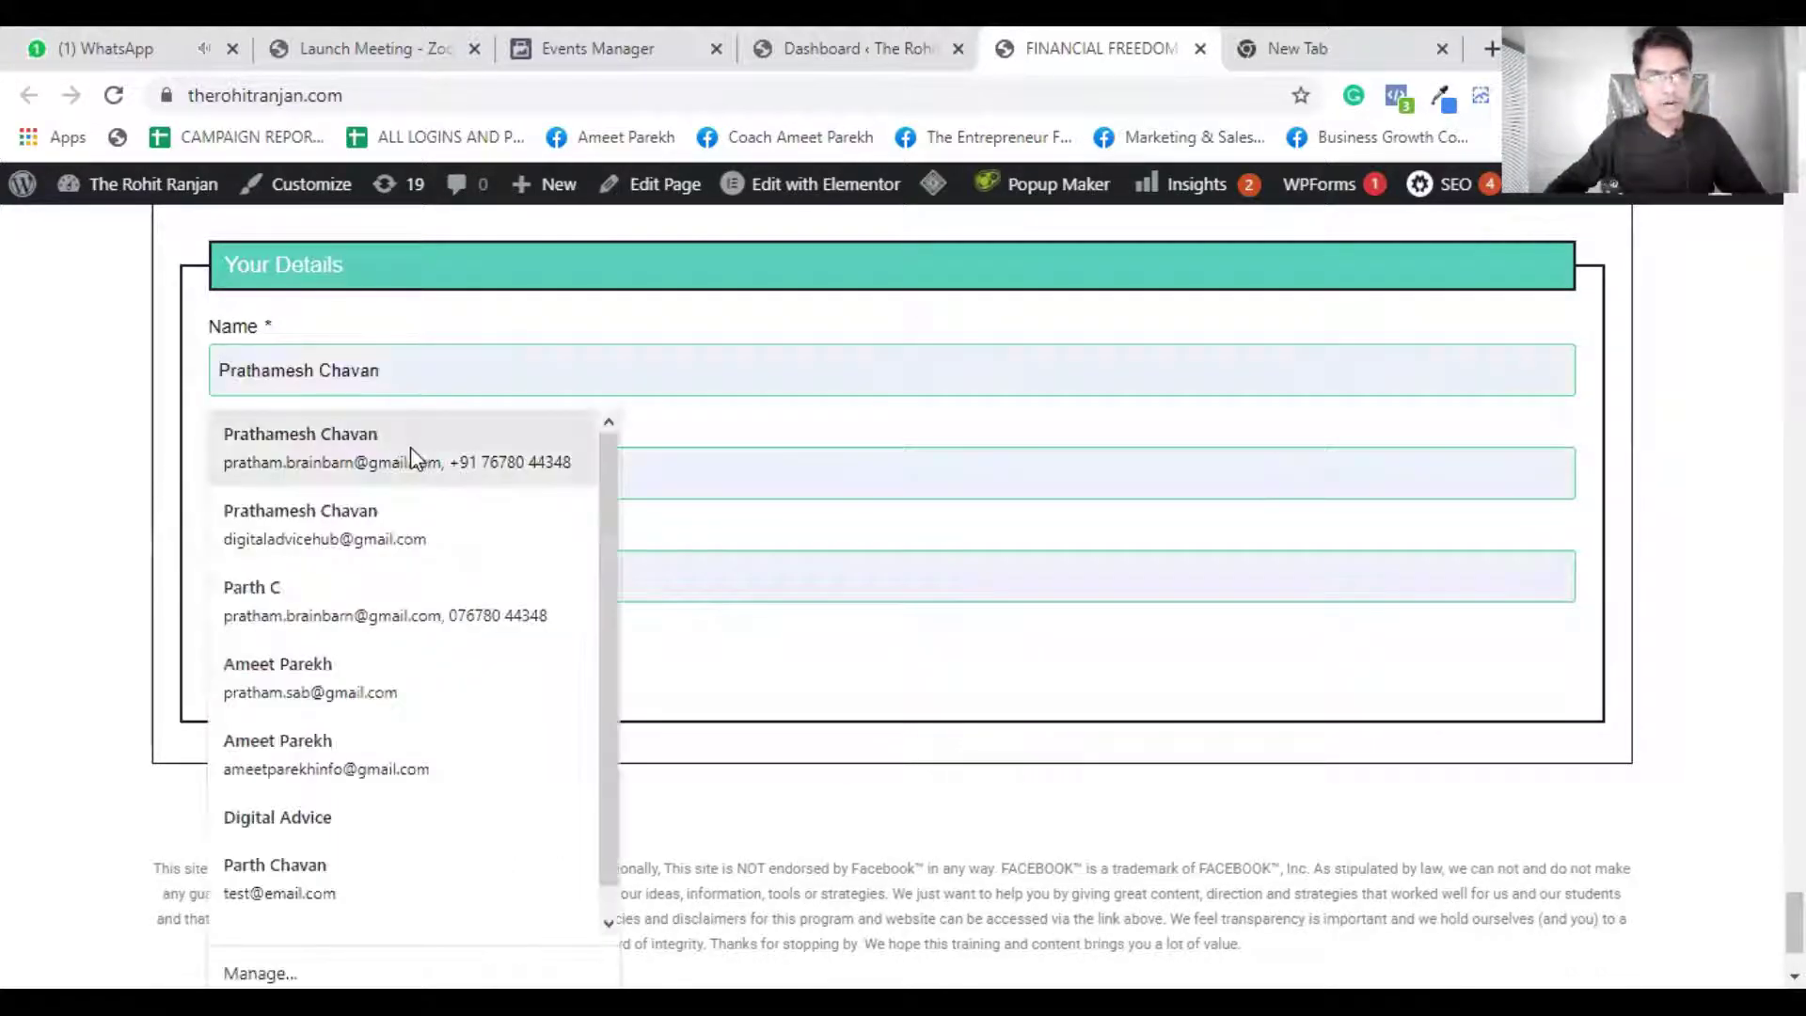
left_click(411, 451)
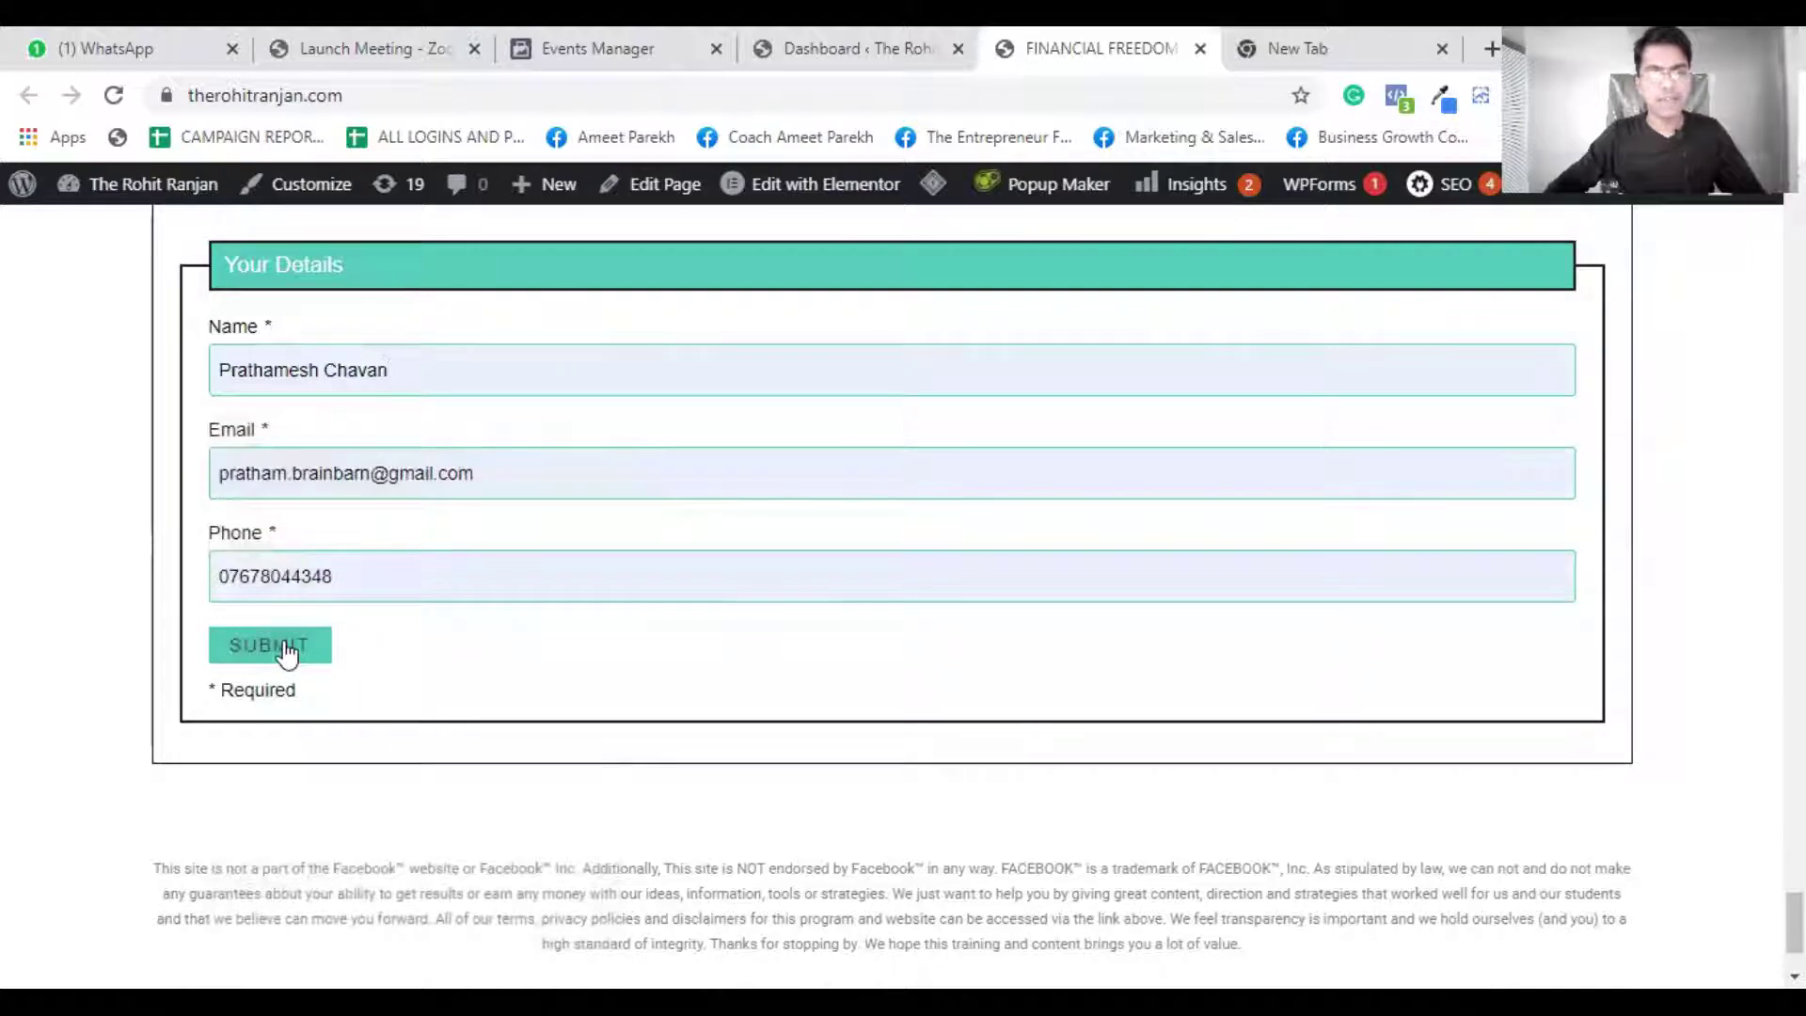
left_click(284, 642)
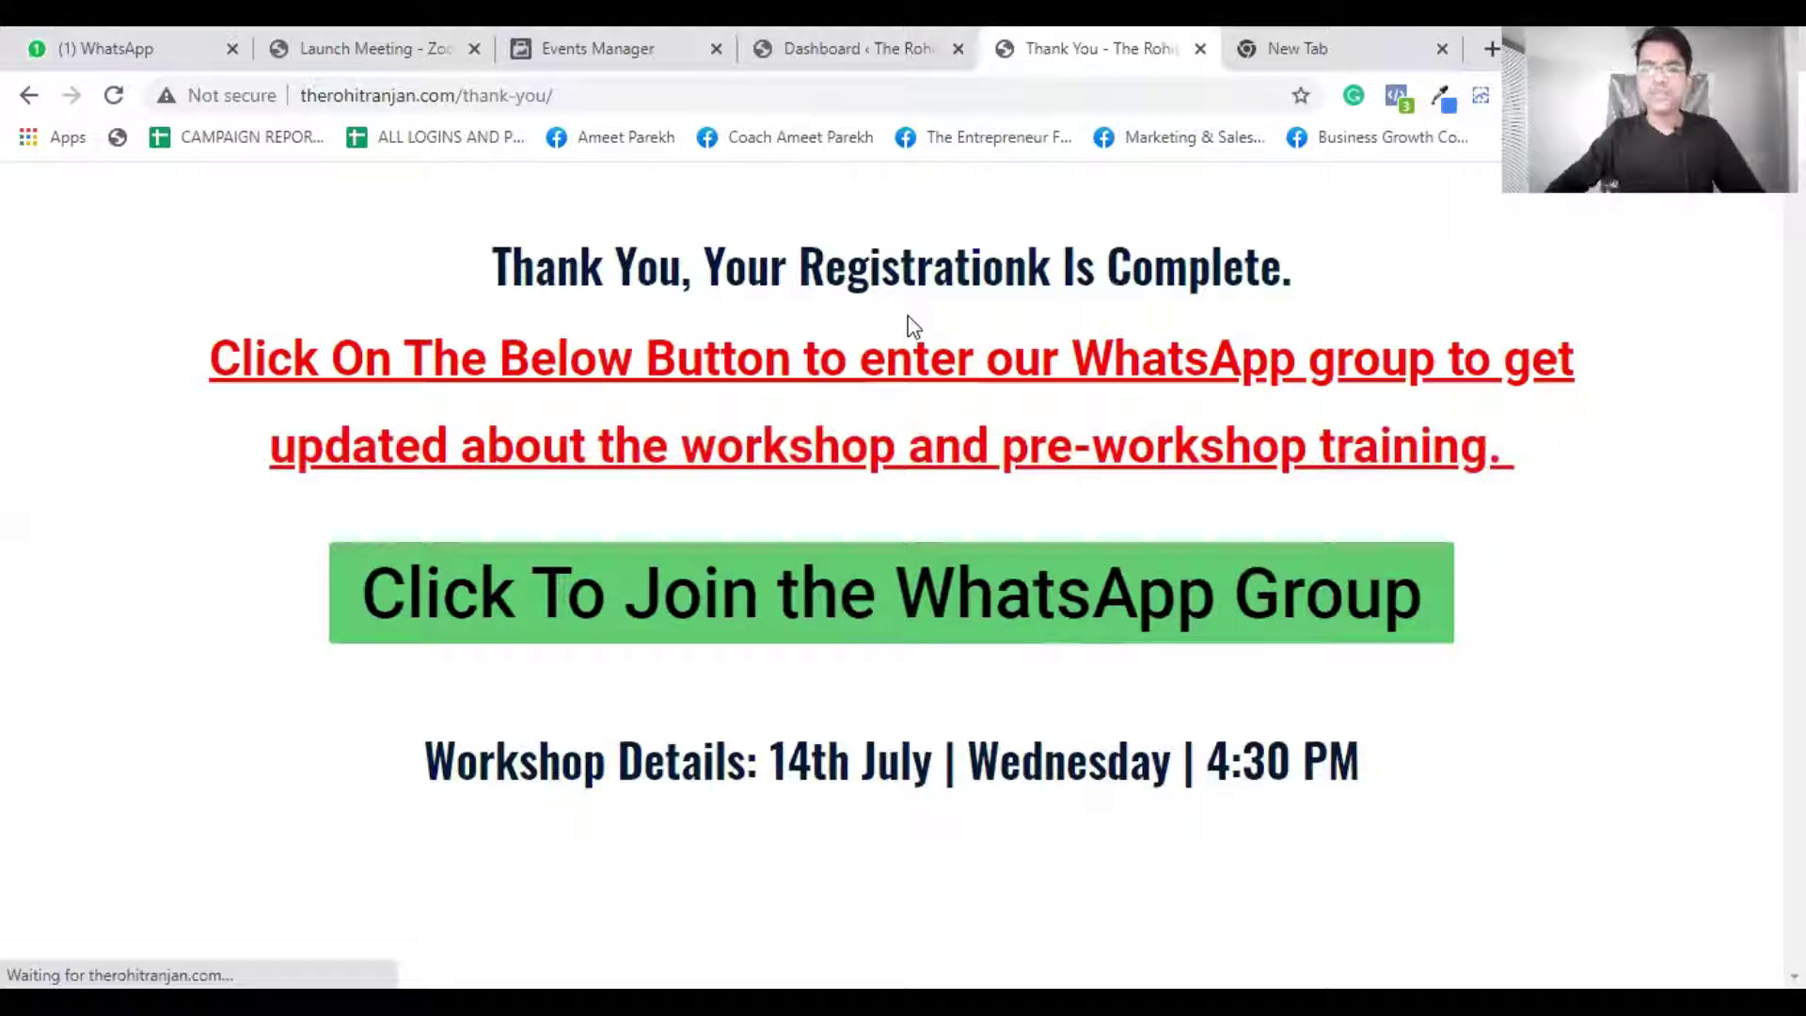
- Switch to Facebook Events Manager and open the Business settings from there
left_click(573, 48)
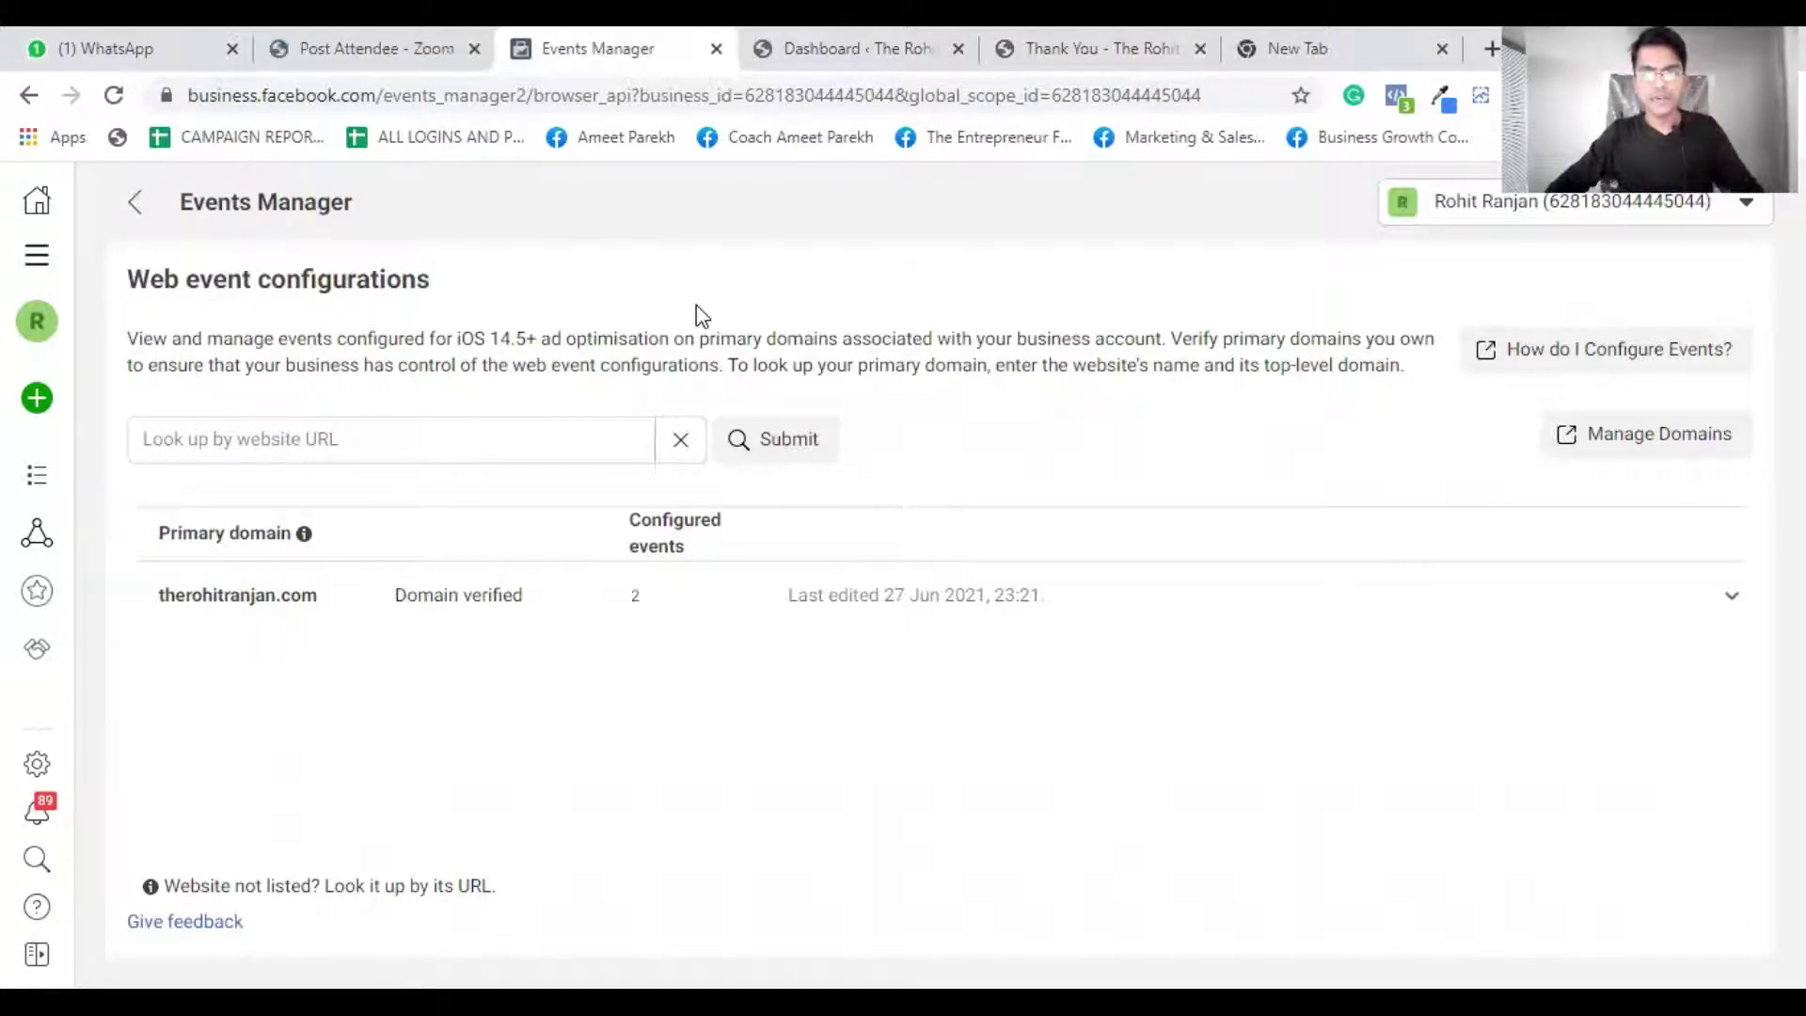
left_click(36, 255)
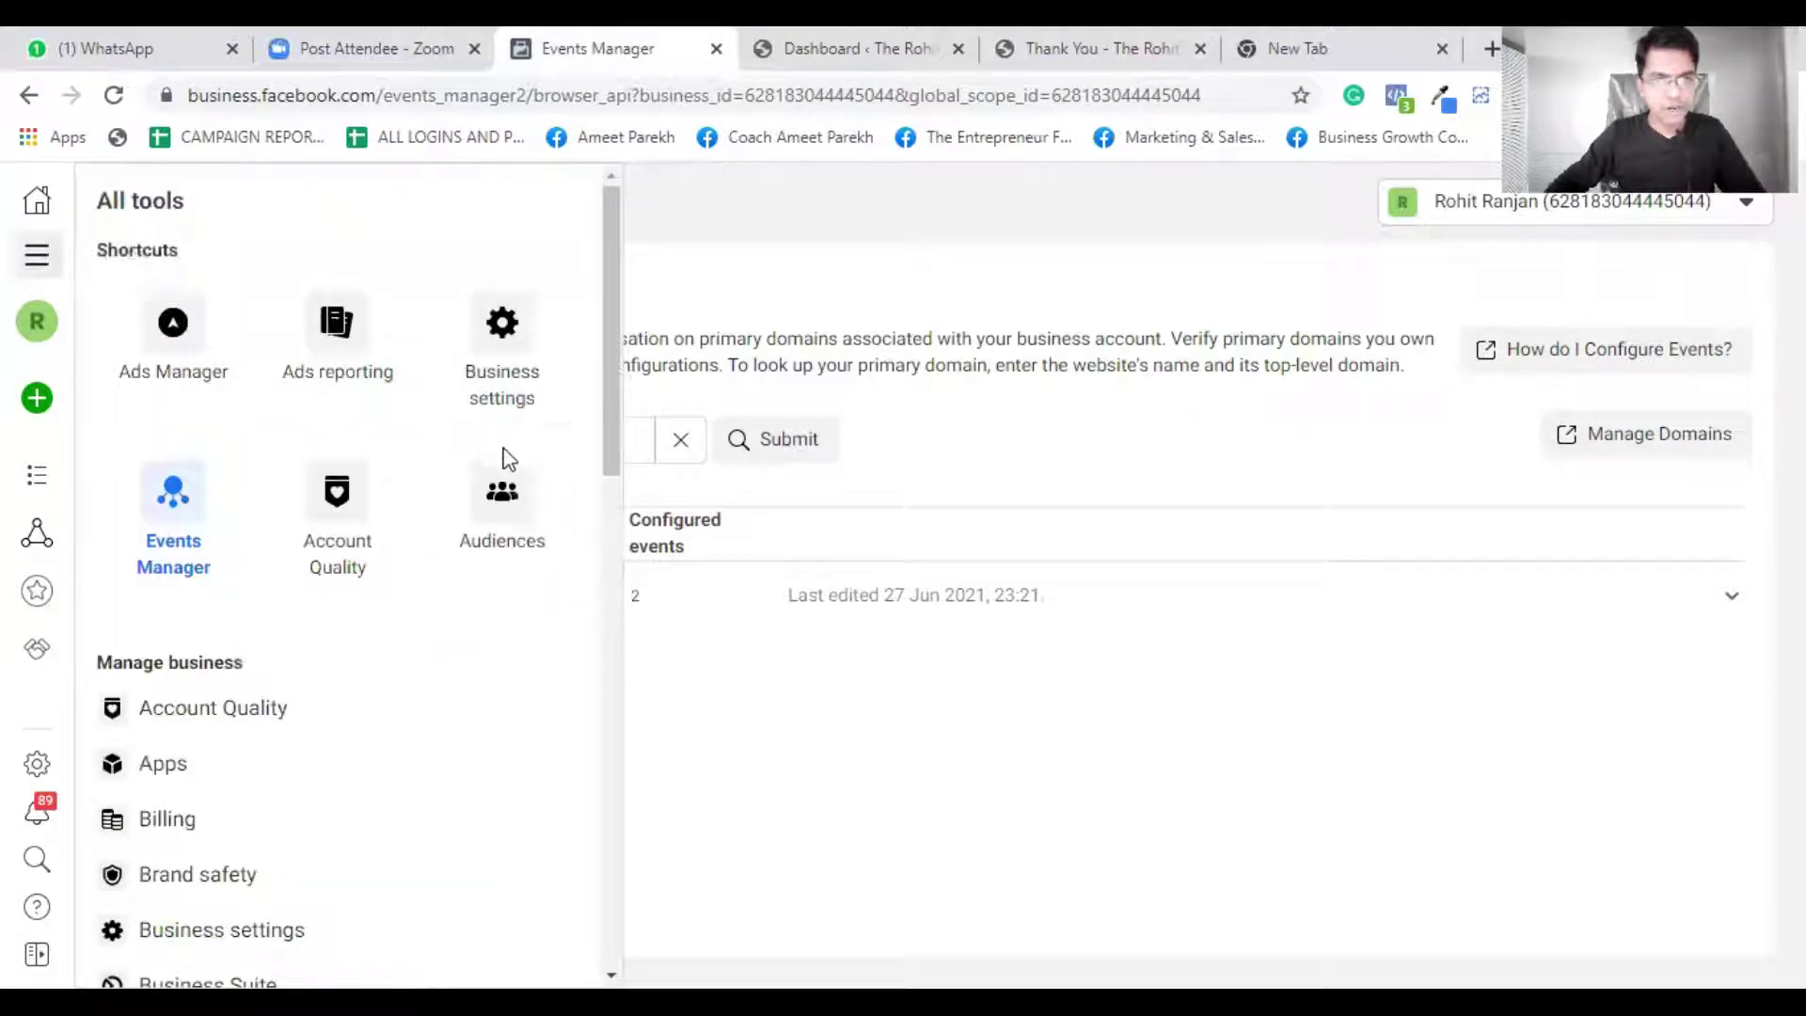
scroll(439, 524, "down", 5)
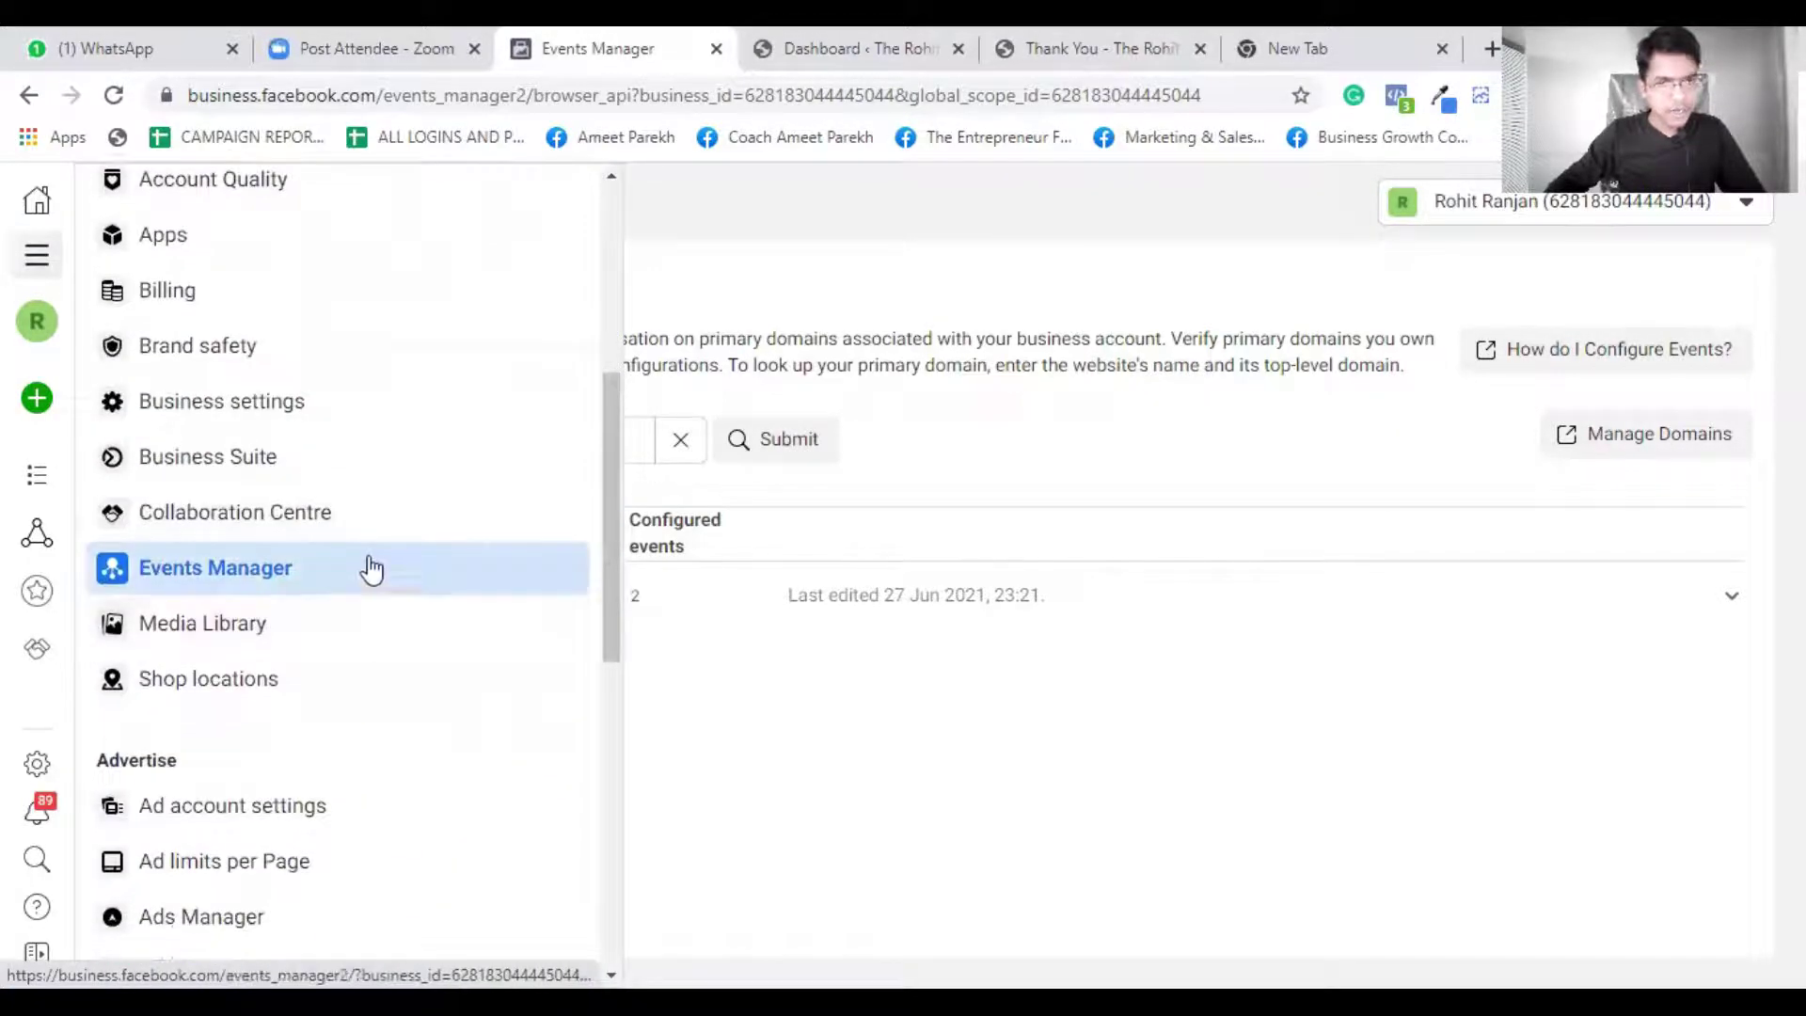
scroll(350, 503, "up", 3)
scroll(350, 503, "up", 2)
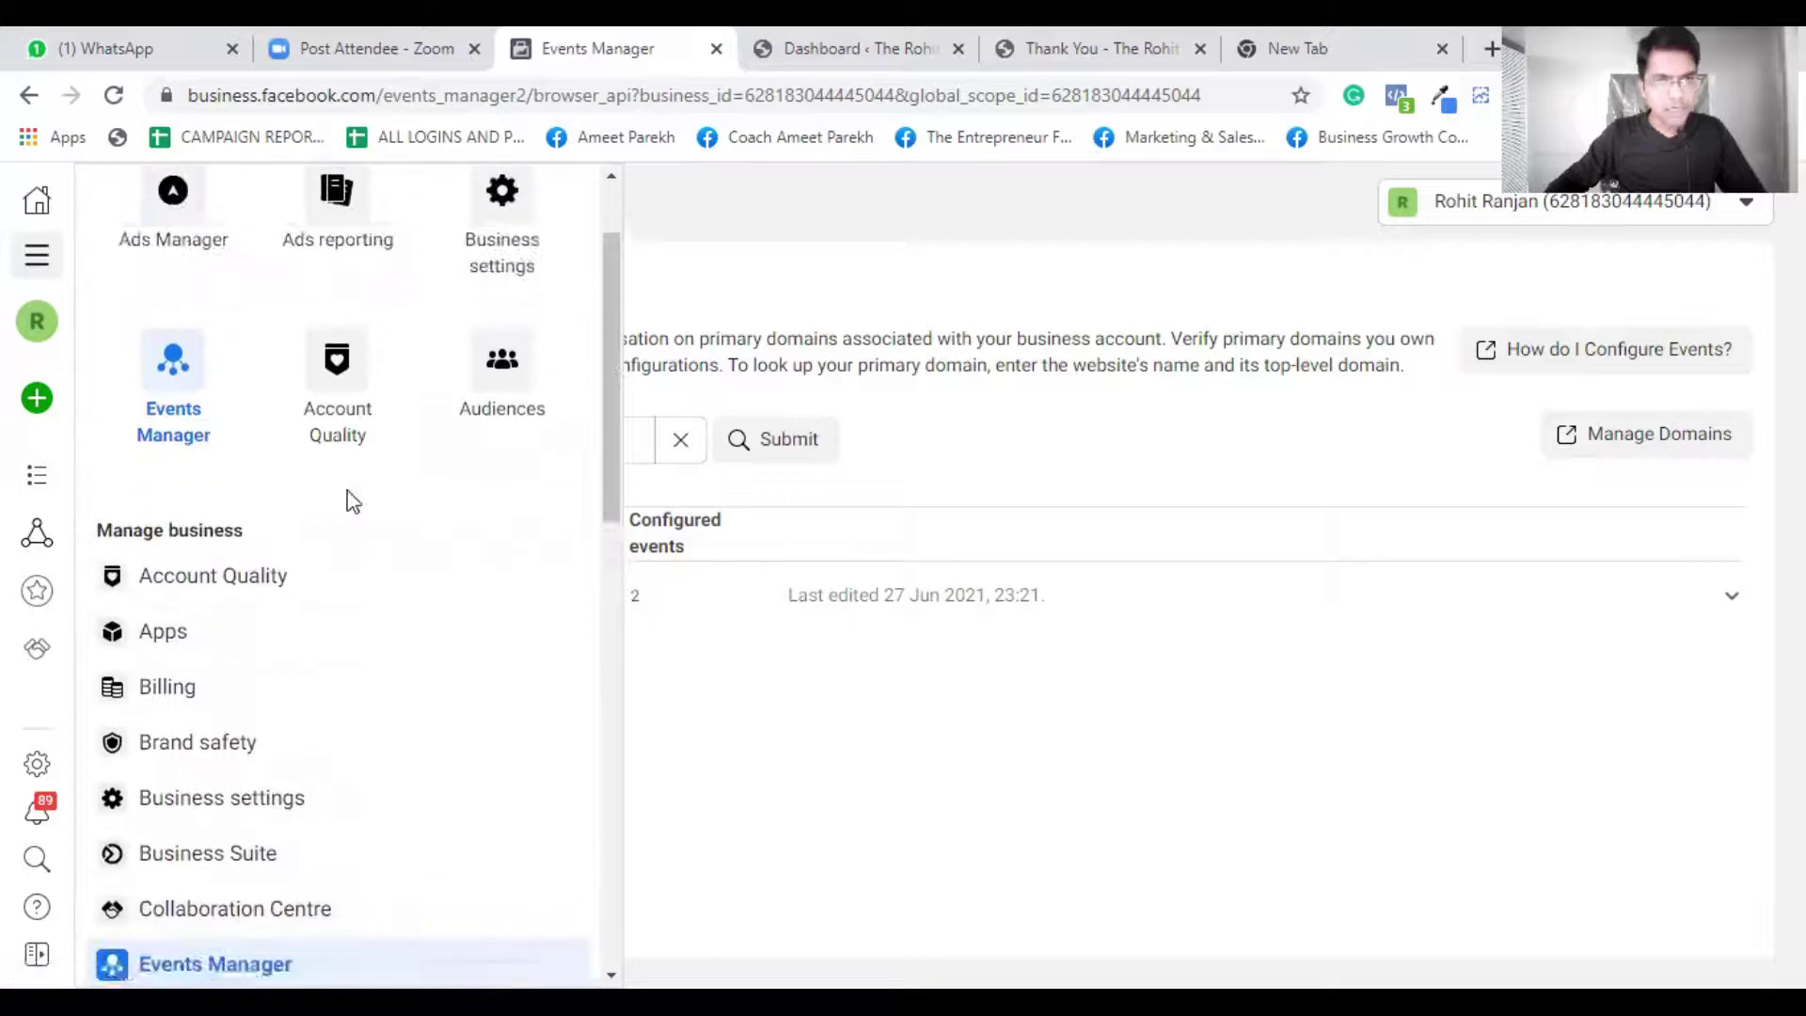
left_click(506, 355)
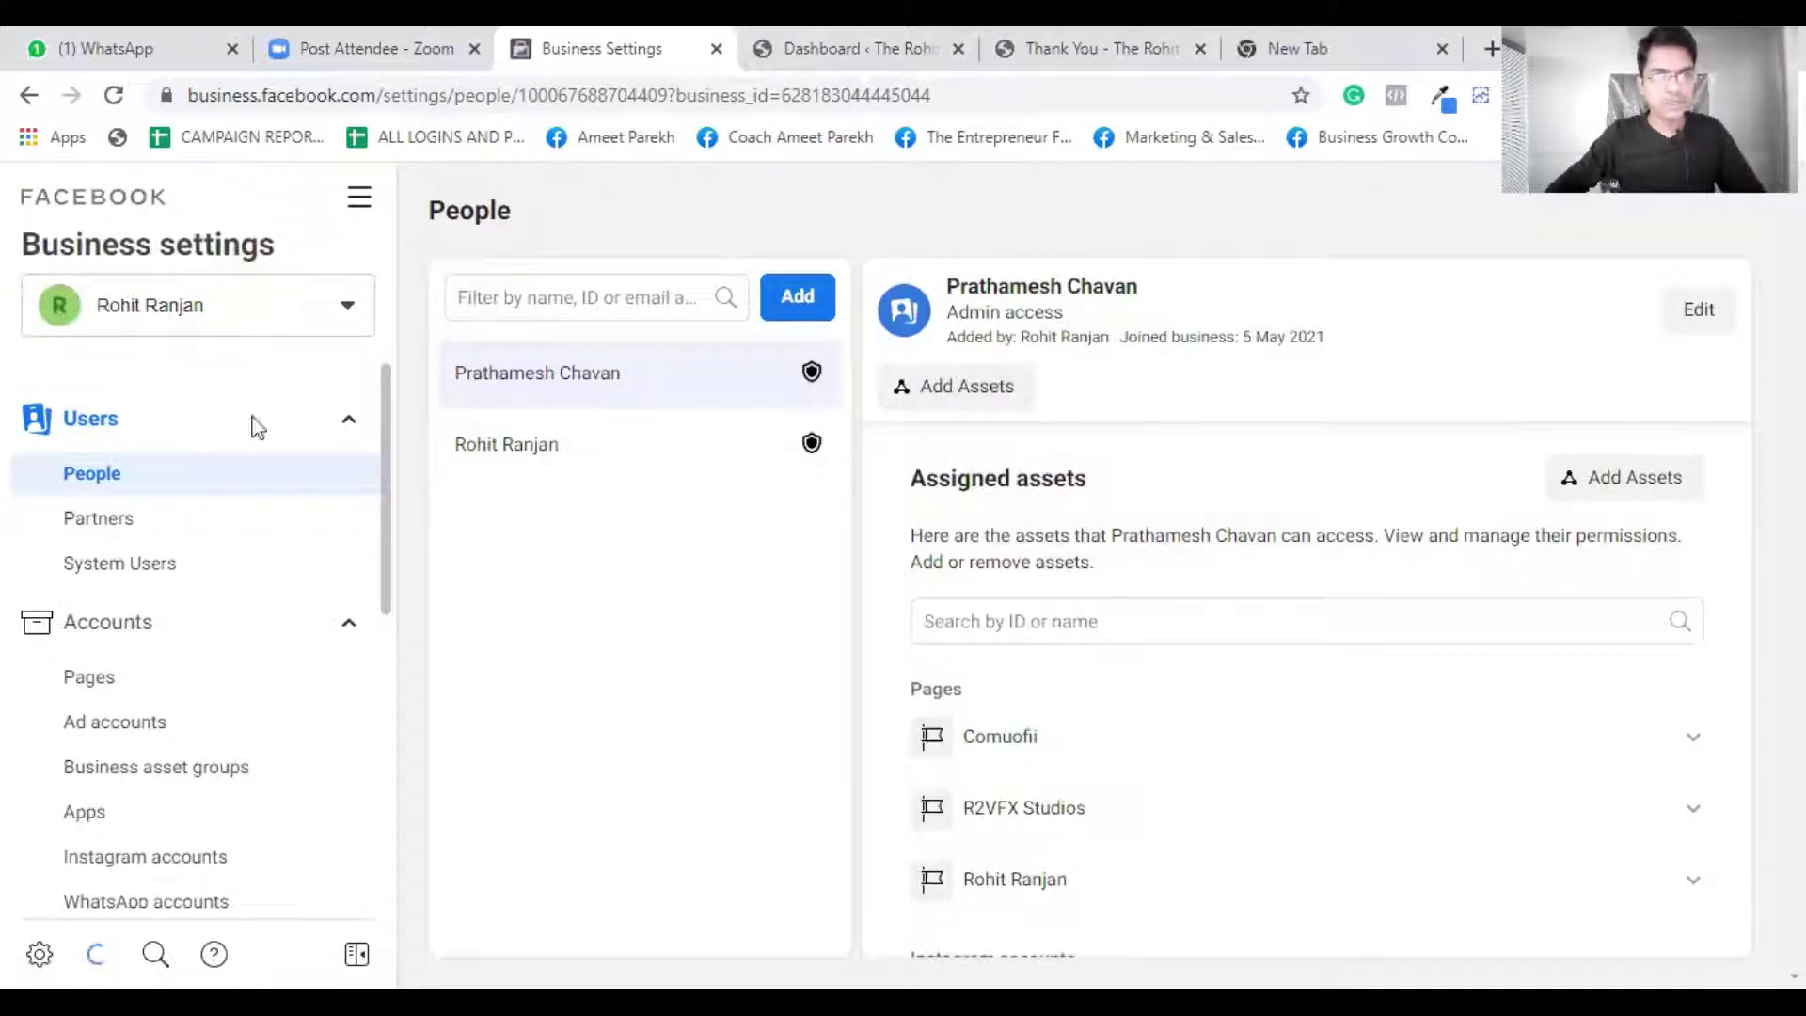
- Check which business account is selected and open the Domains section under Brand safety
left_click(191, 310)
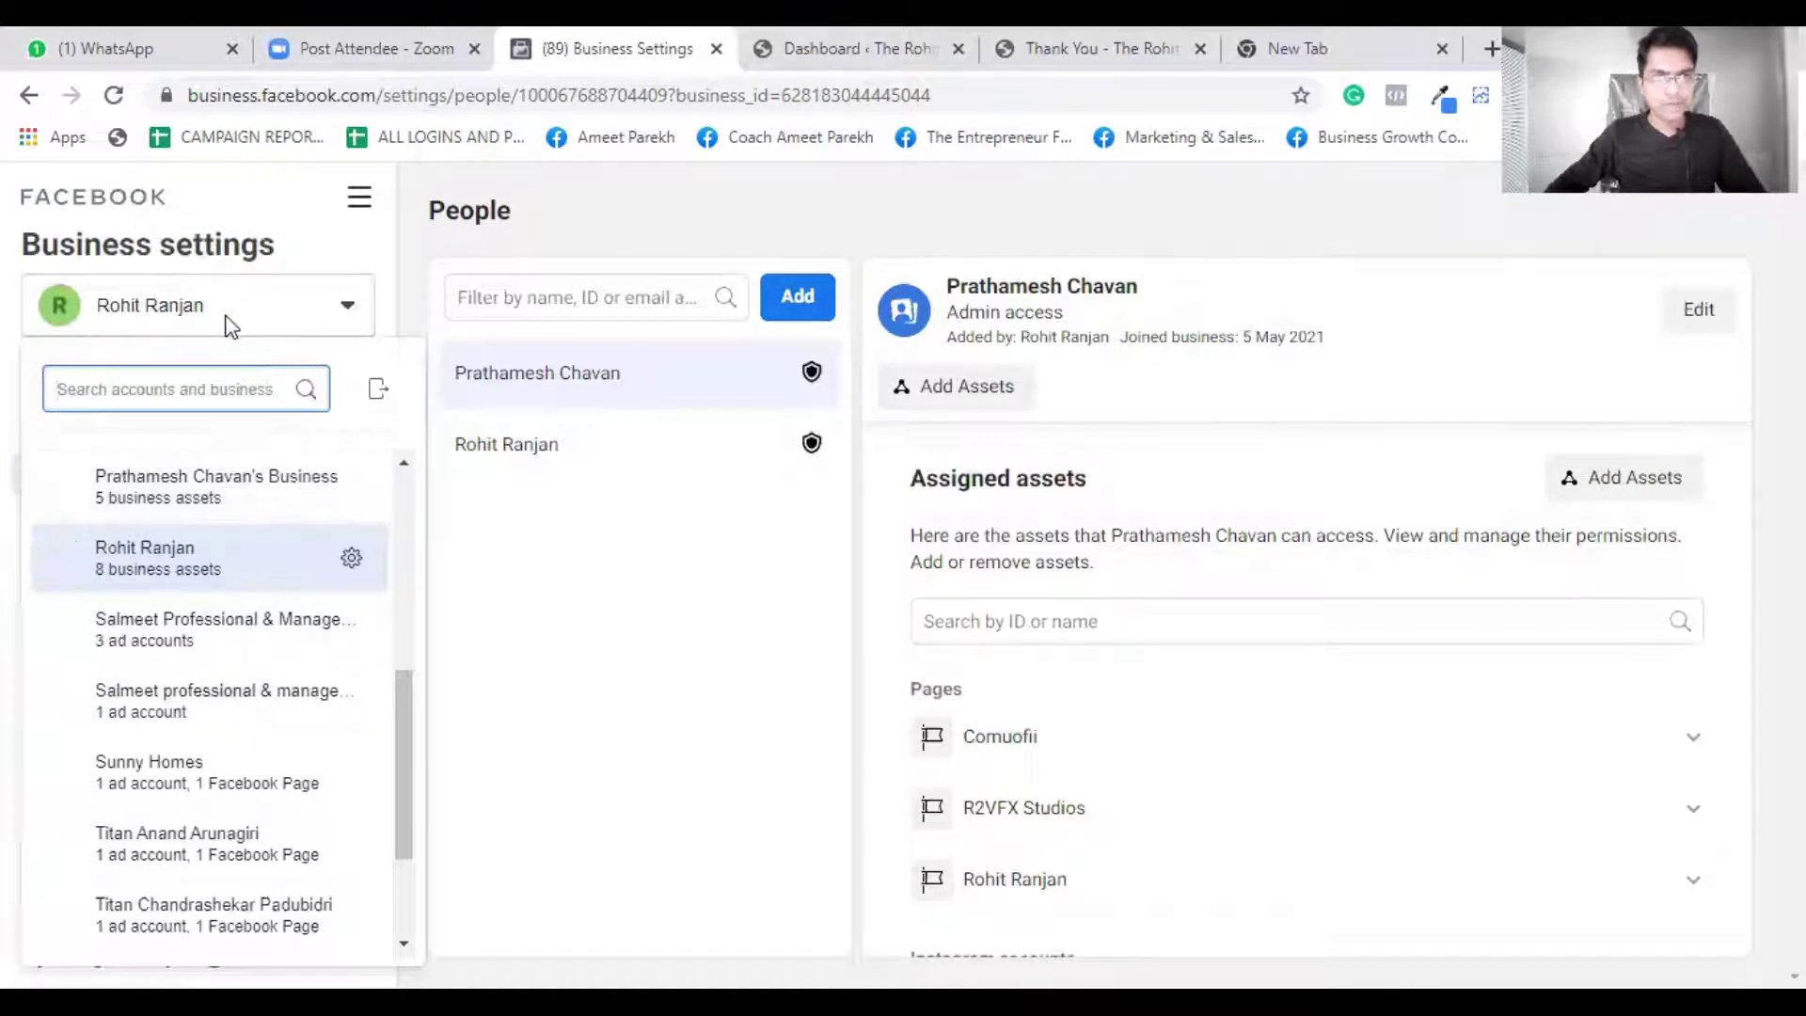
left_click(228, 327)
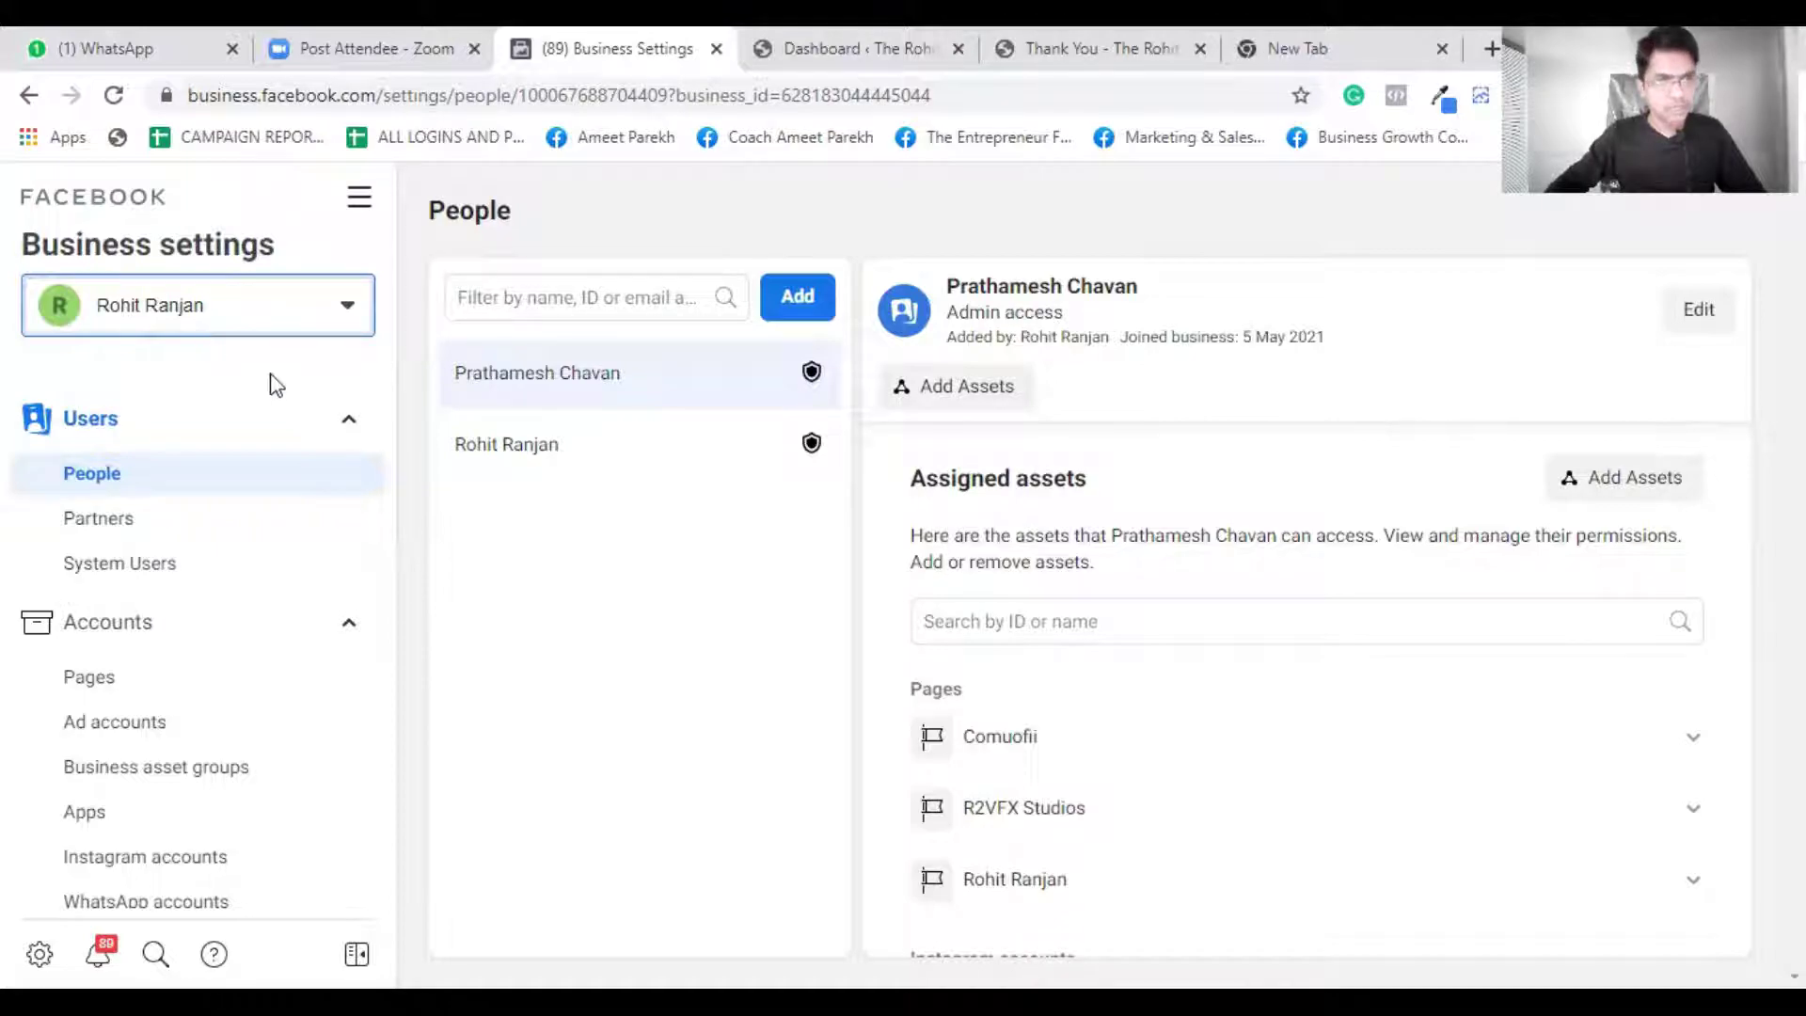
scroll(270, 385, "down", 4)
scroll(263, 459, "down", 2)
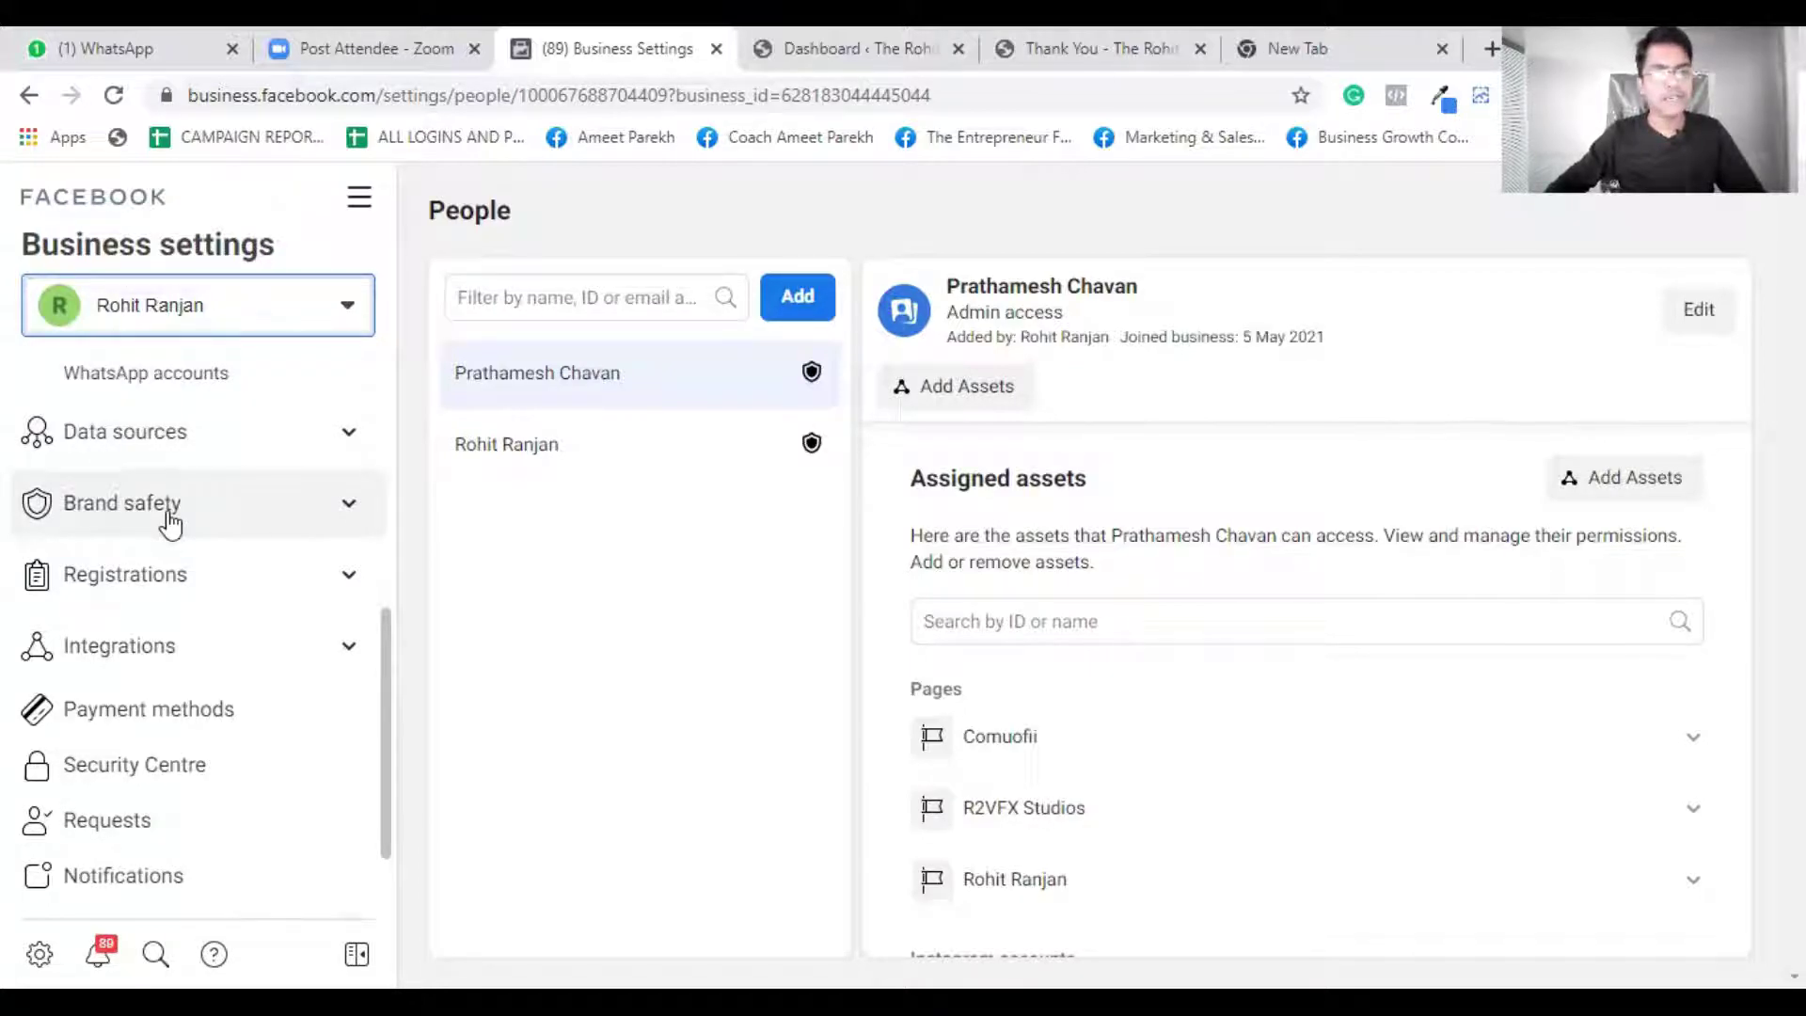
left_click(170, 522)
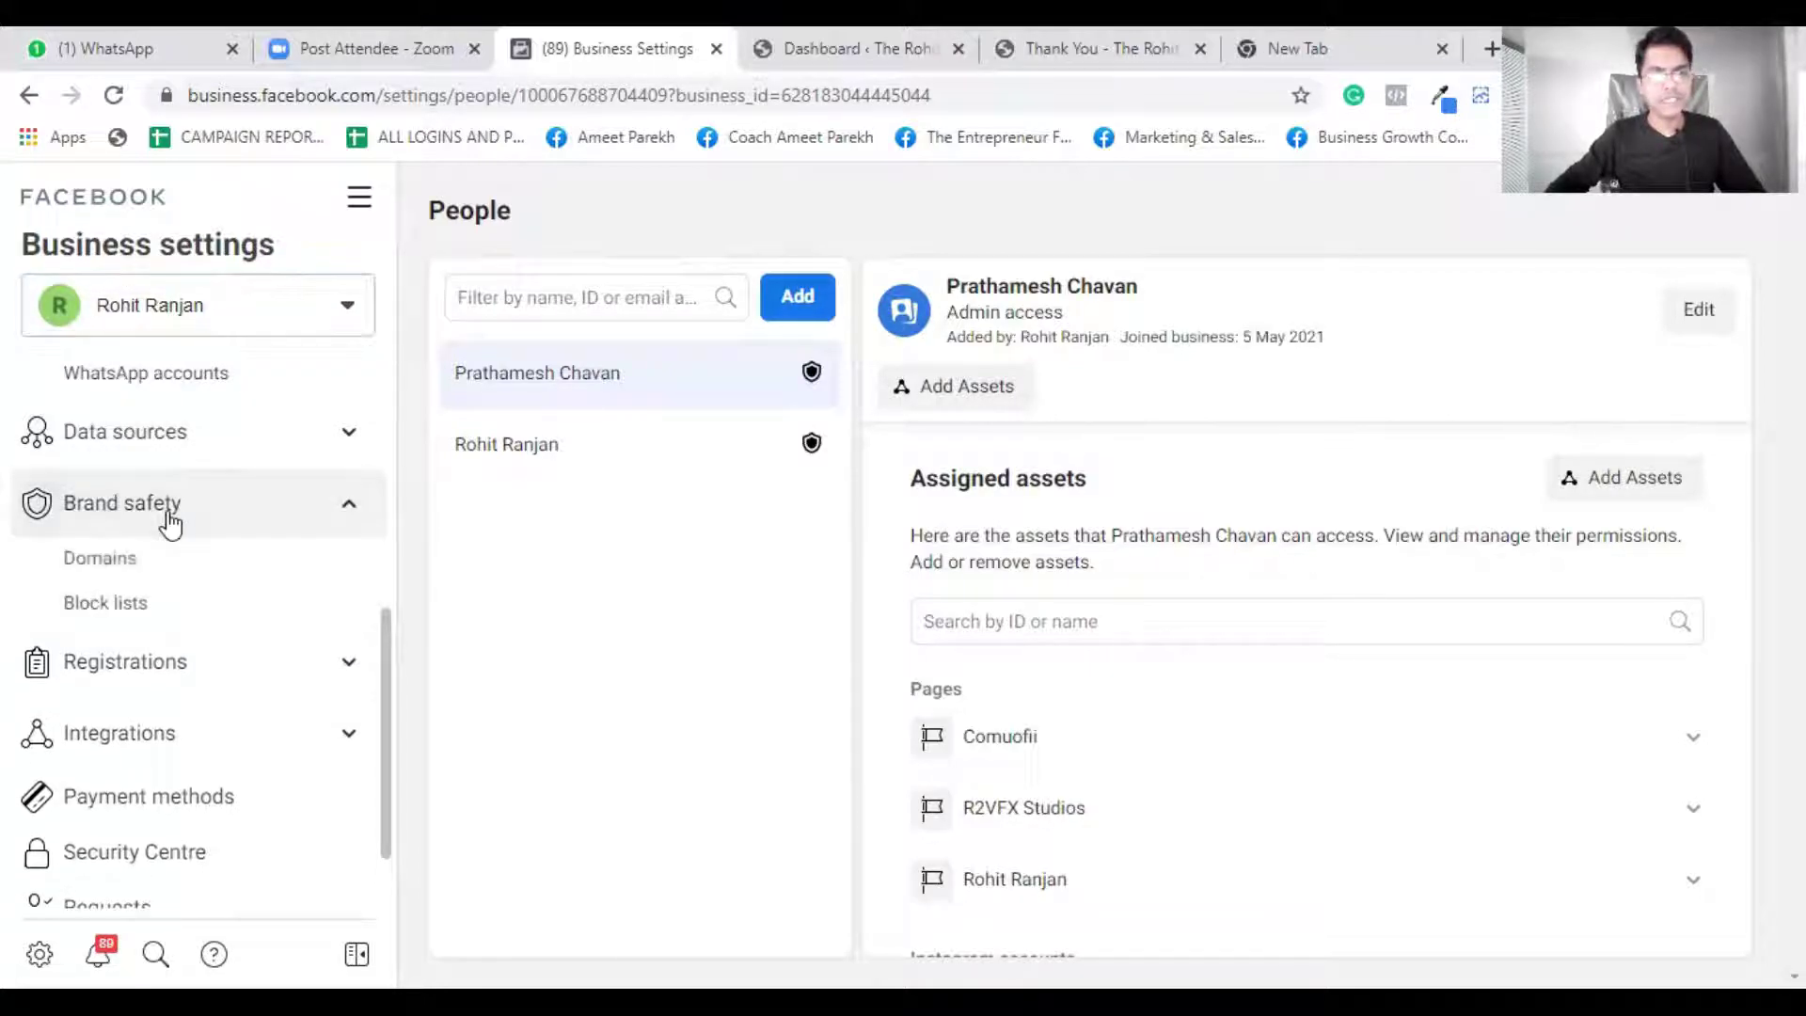
left_click(113, 562)
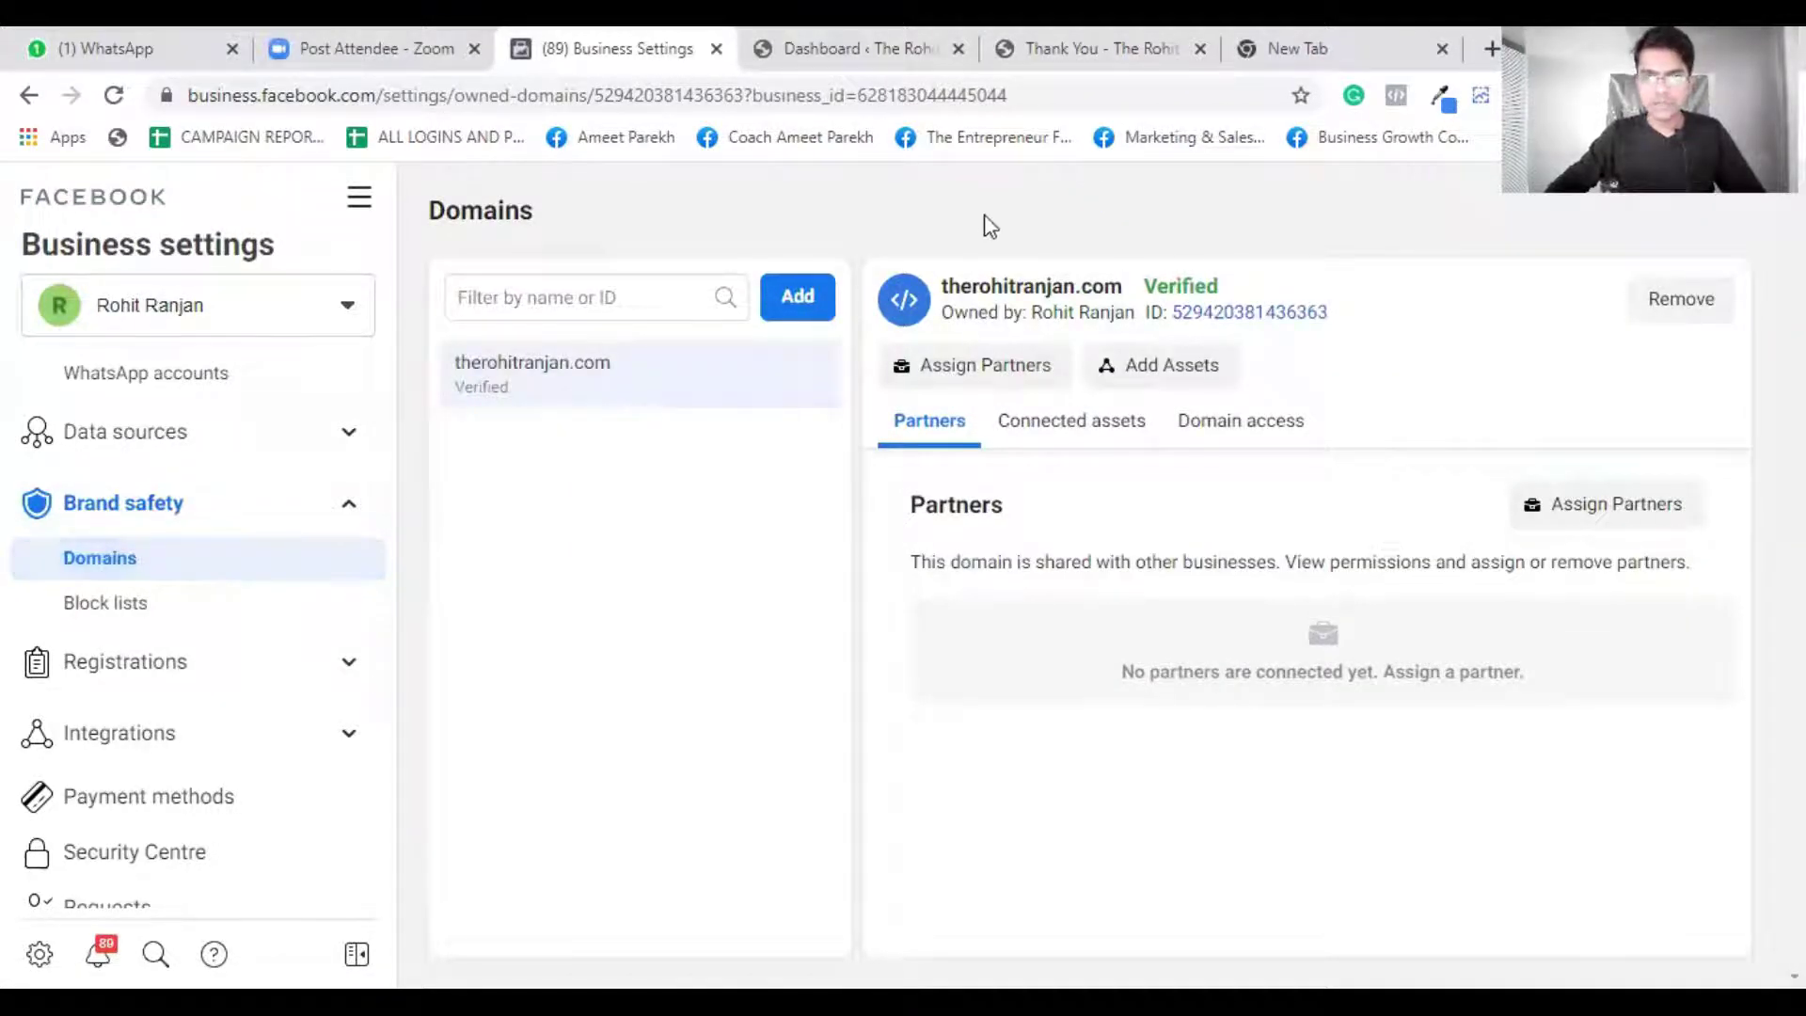
- Check the verification status of the website domain already listed in the business account
double_click(978, 285)
left_click_drag(997, 285, 1119, 284)
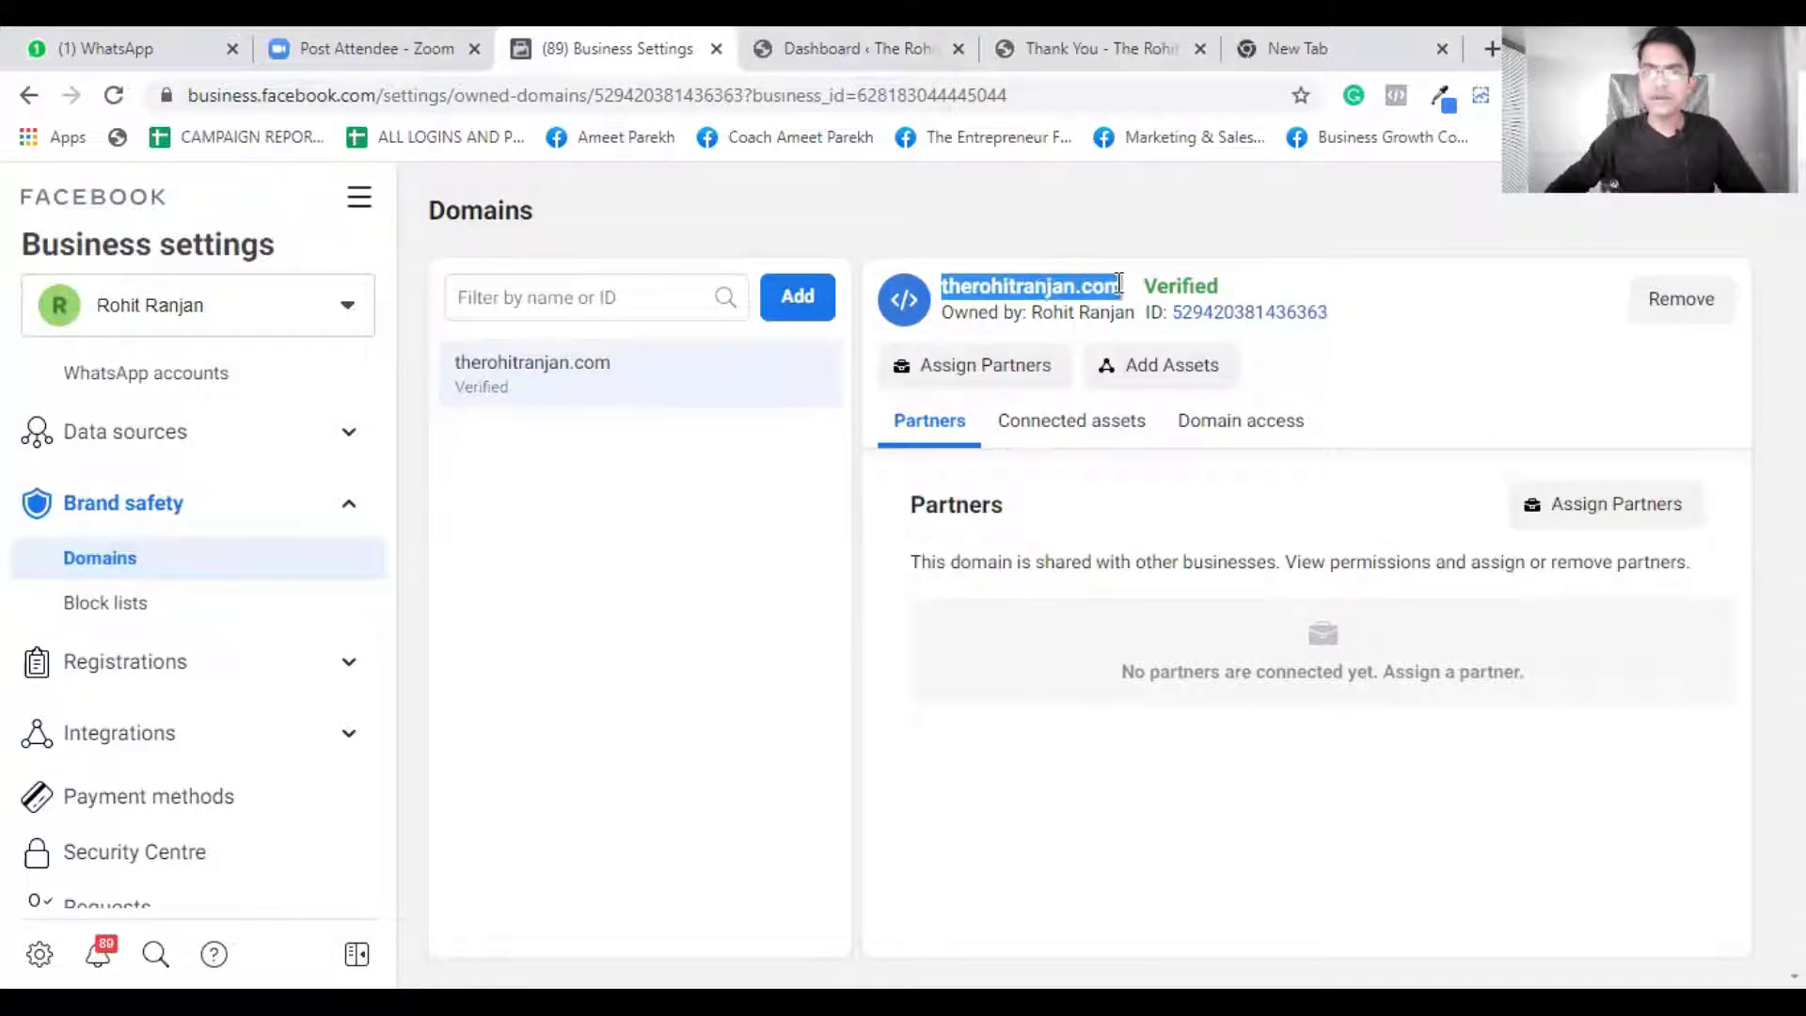
left_click(1164, 285)
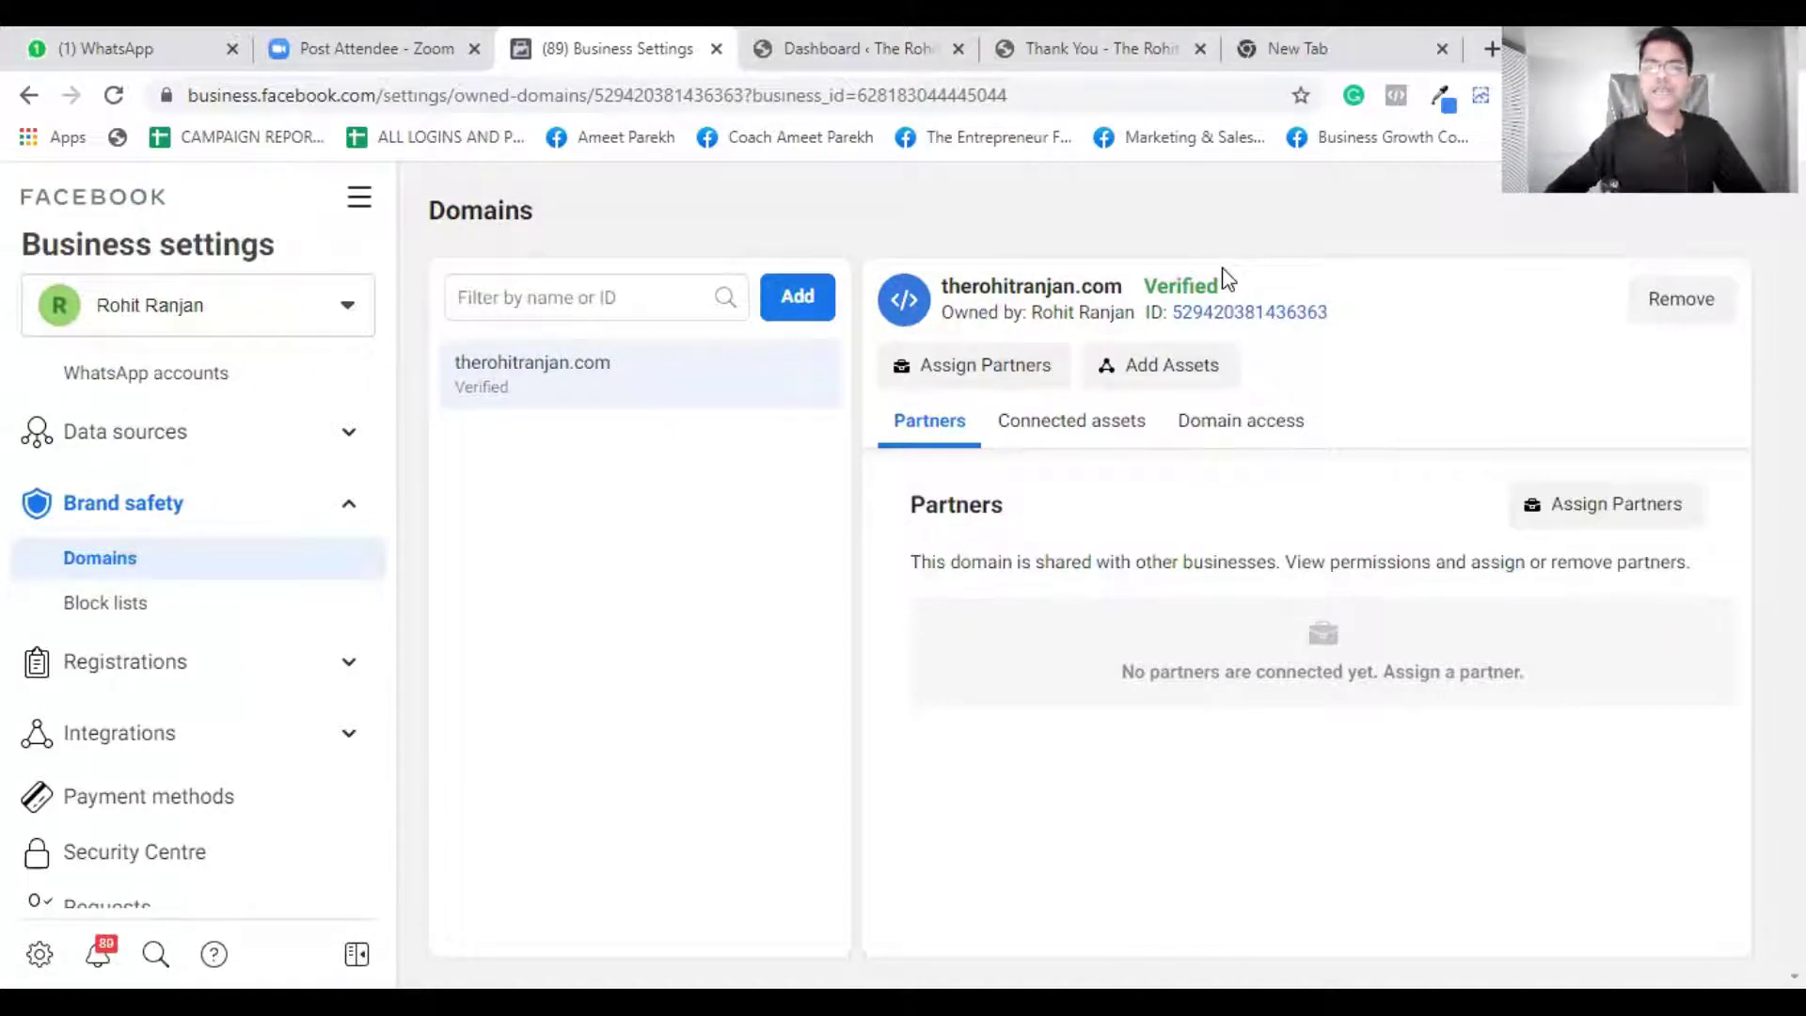
- Add test.com as a new domain to the business account and check its verification status
left_click(802, 297)
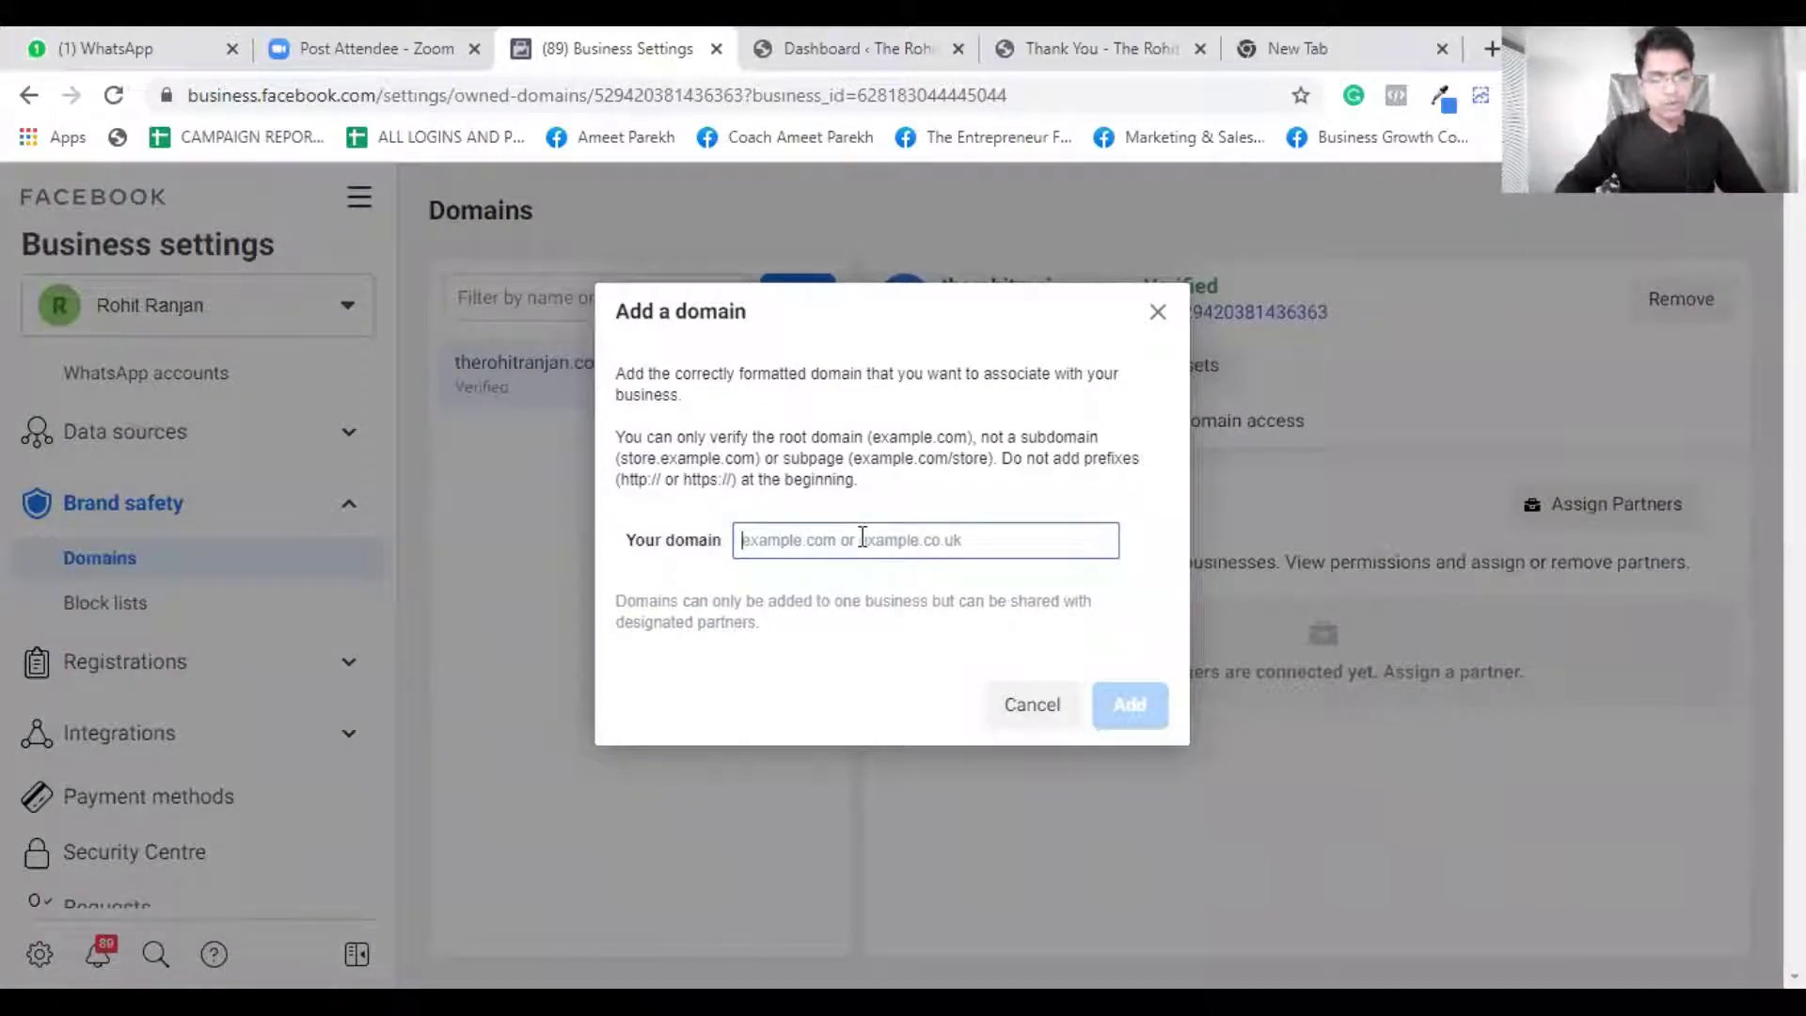
type("test")
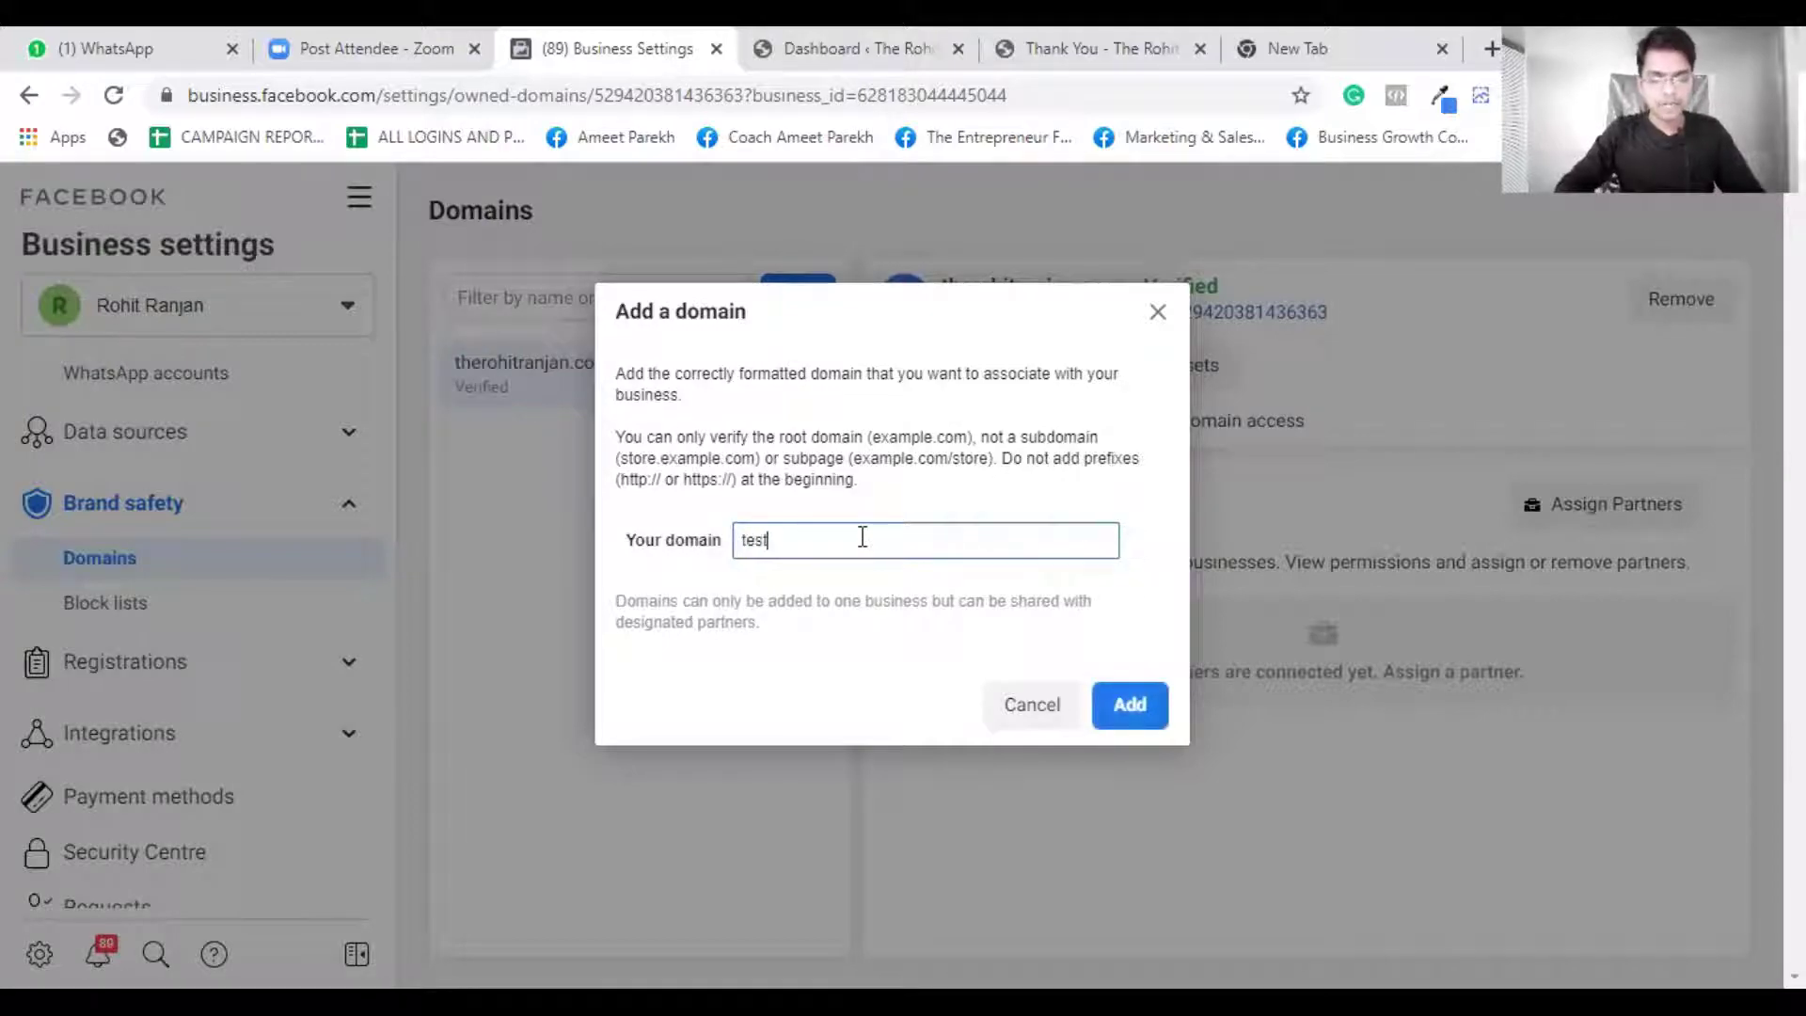
type(".com")
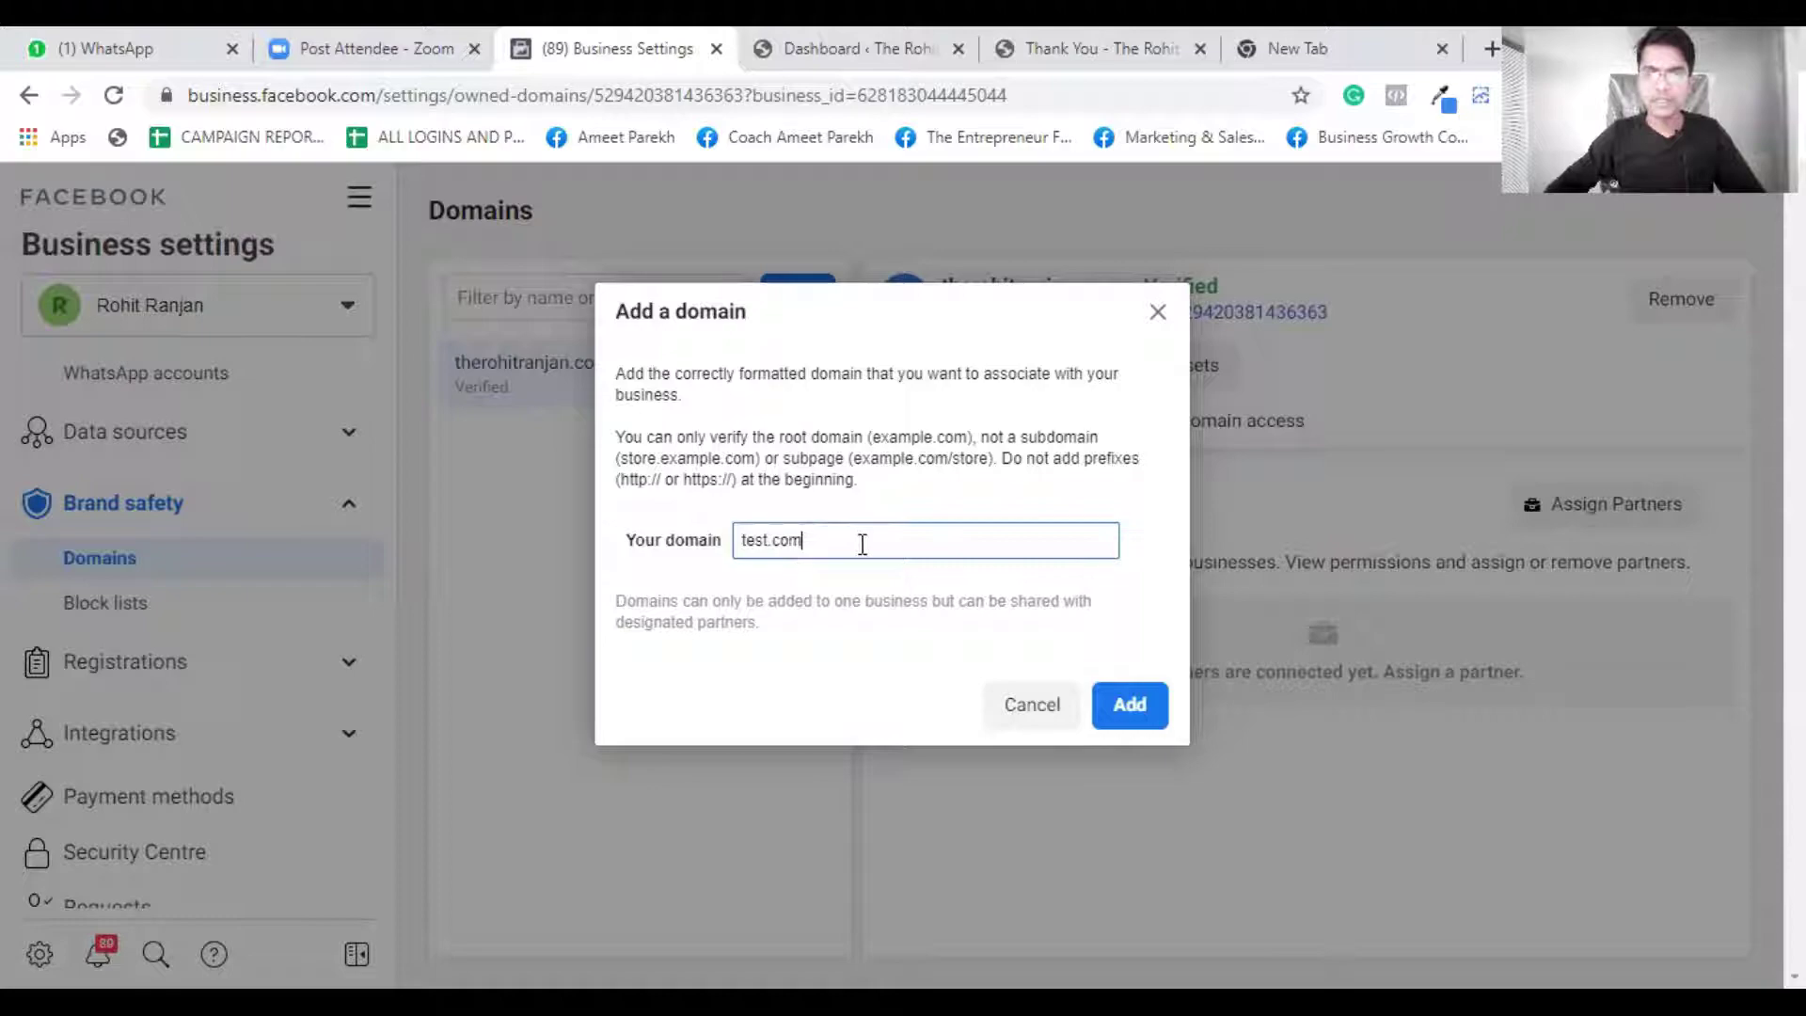
left_click(1129, 701)
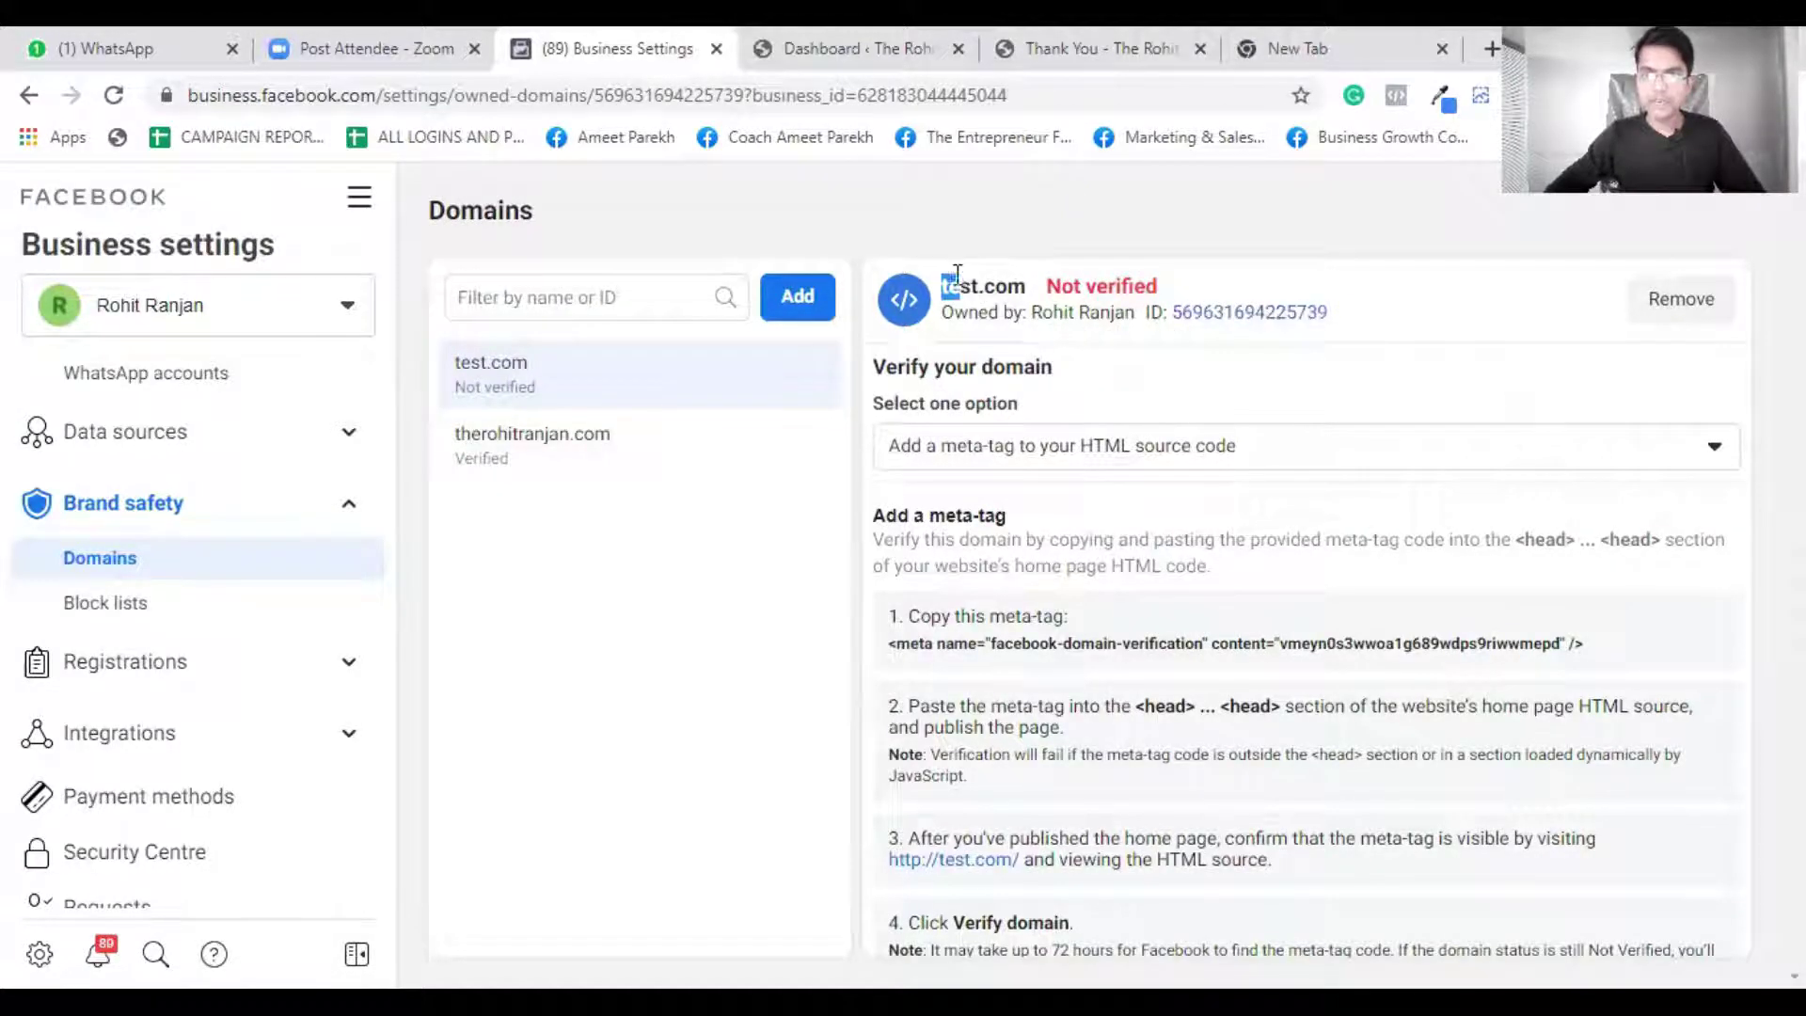
double_click(1065, 287)
left_click(1250, 250)
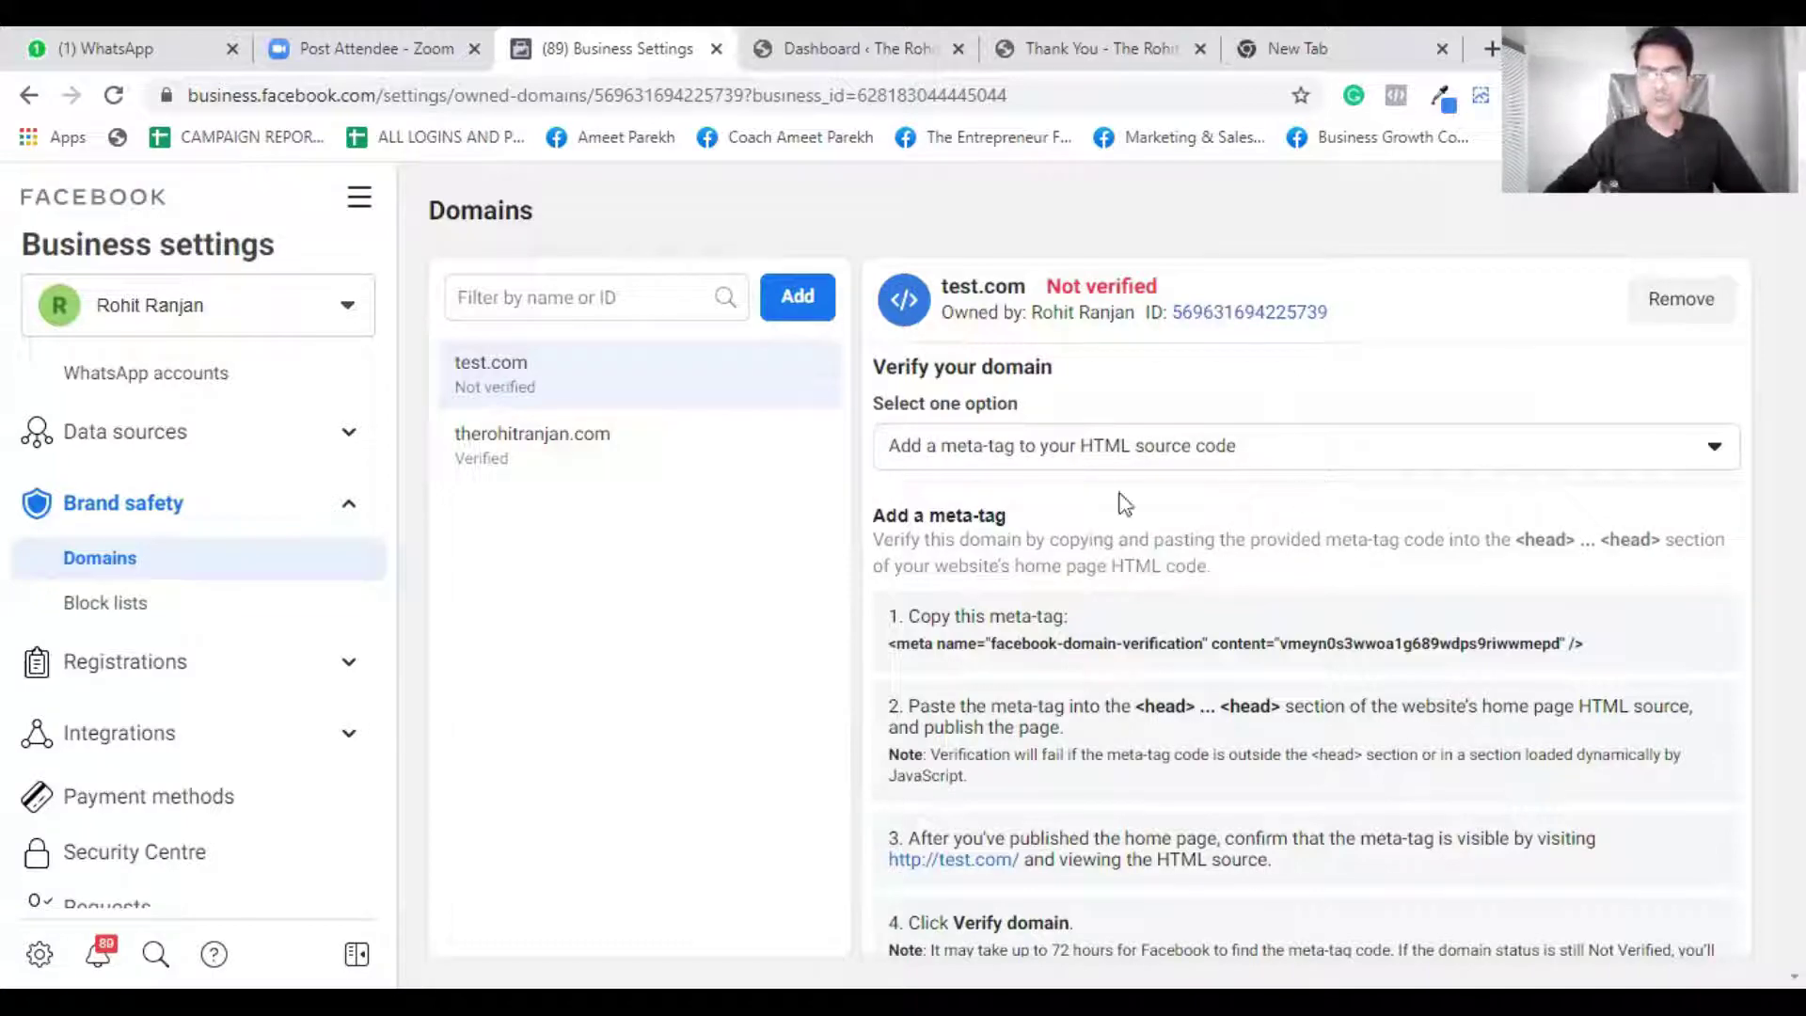
- Review the domain verification methods, keep "Add a meta-tag to your HTML source code", and copy the meta-tag for test.com
left_click(1251, 460)
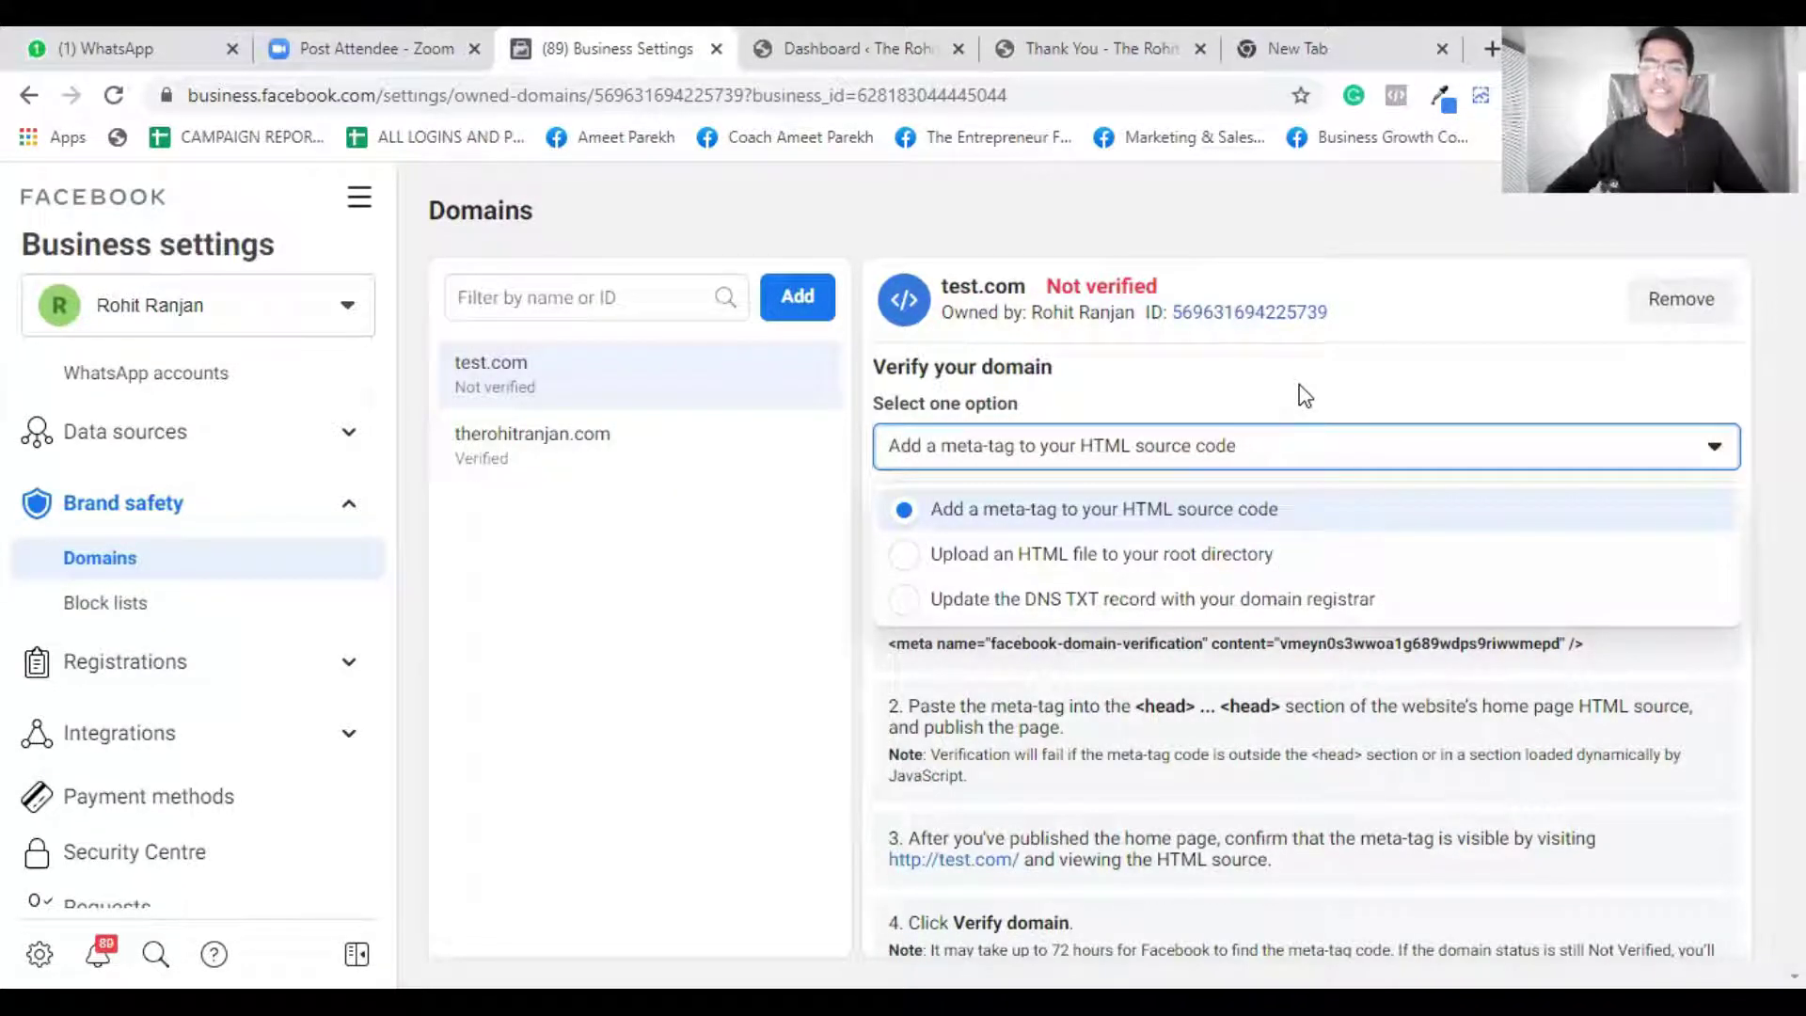
left_click(1296, 446)
left_click(1381, 647)
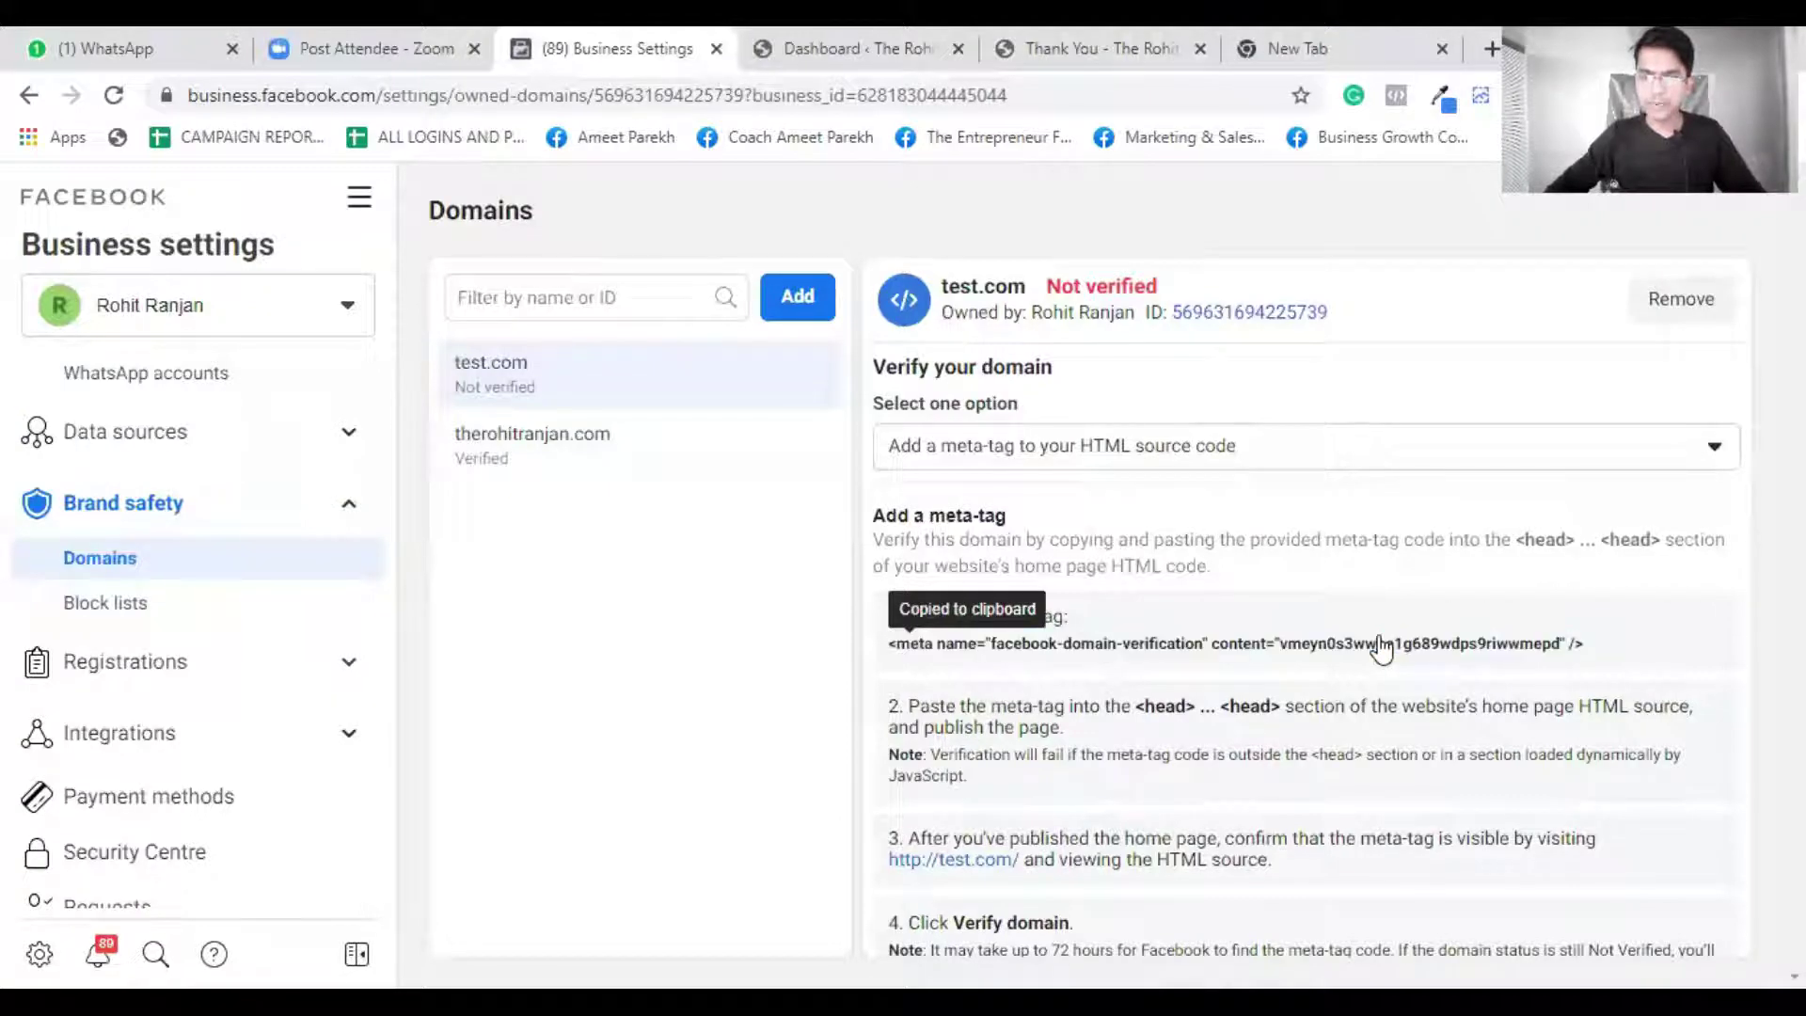
left_click(1380, 647)
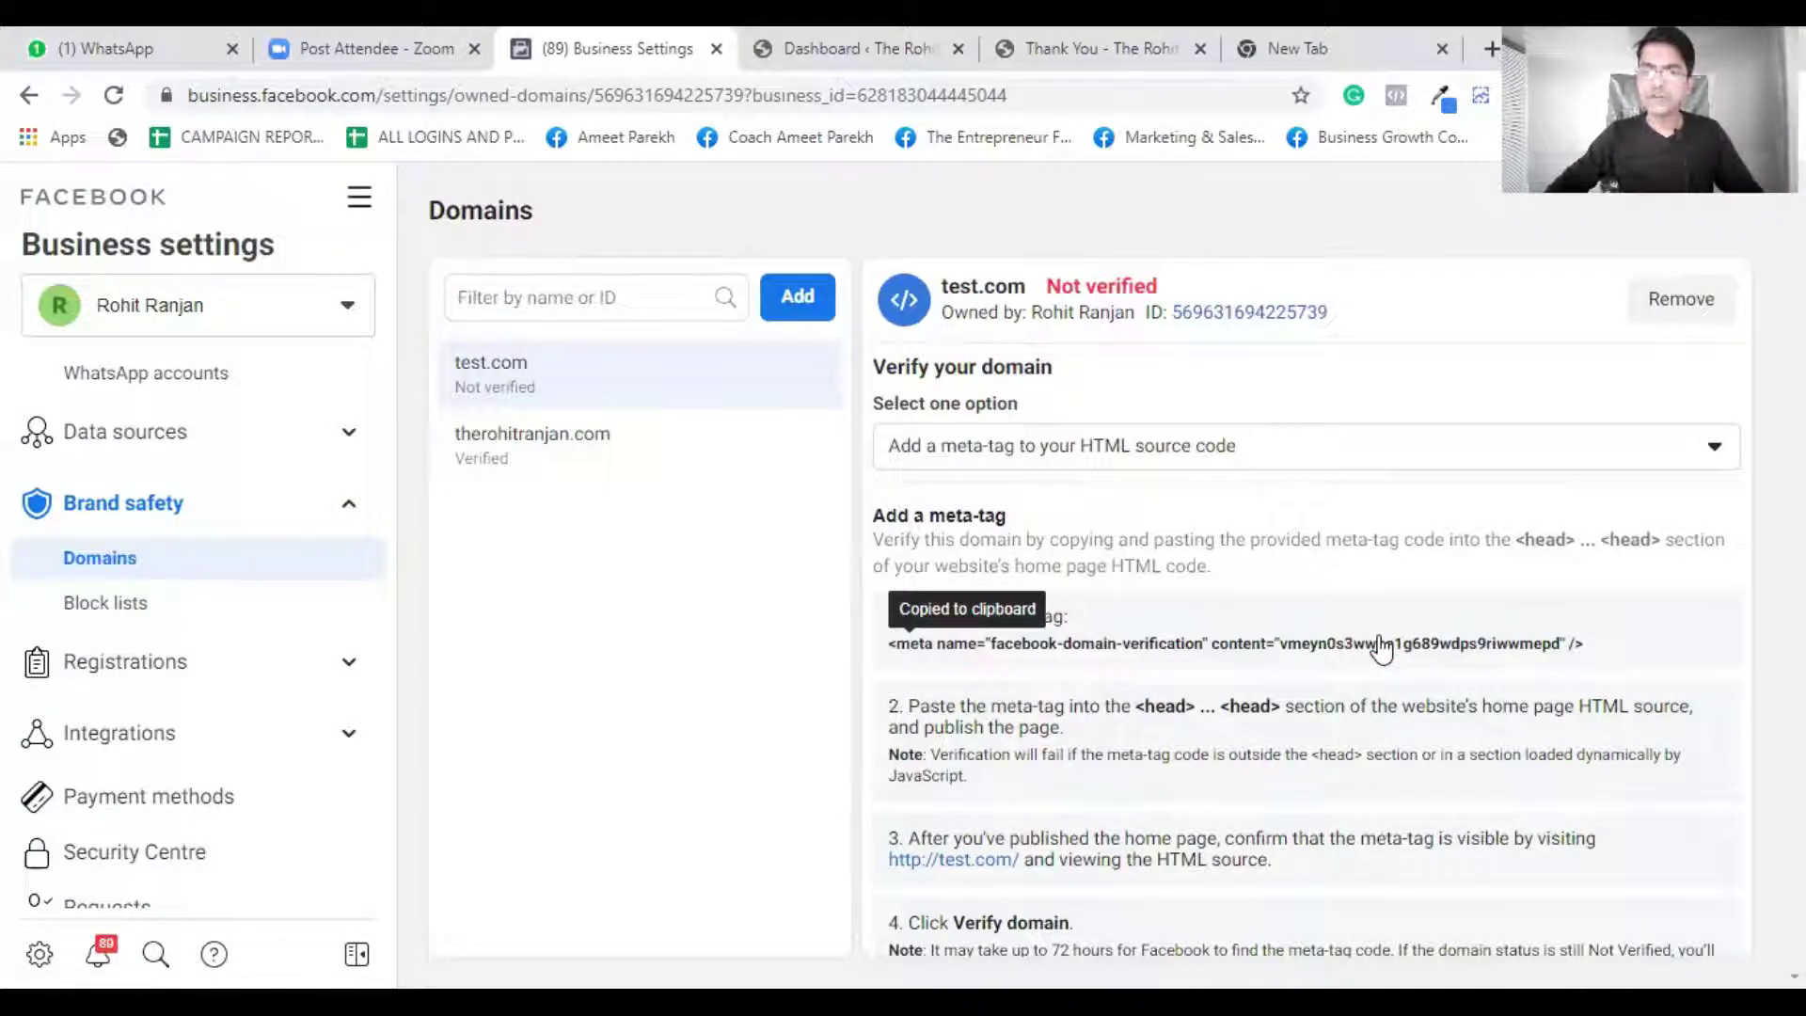
left_click_drag(1381, 647, 1064, 616)
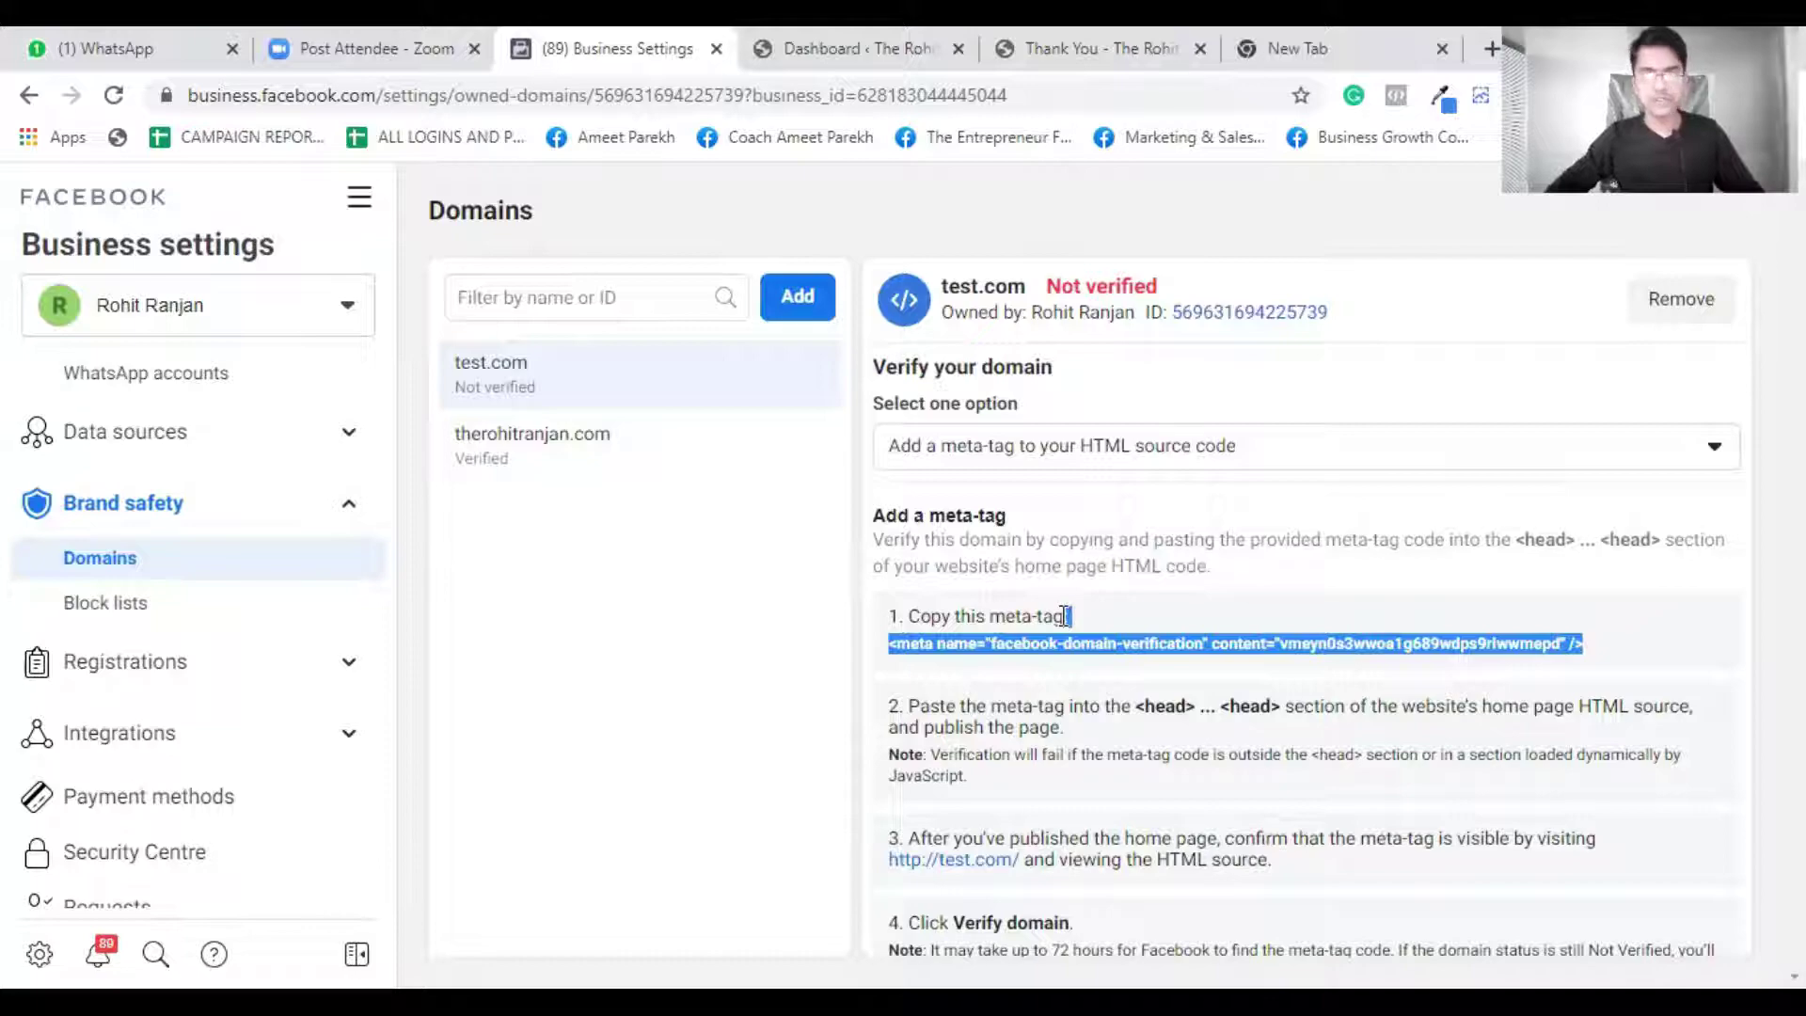
- Switch to the website's WordPress dashboard and open the Add Plugins page with its plugin search
left_click(1101, 48)
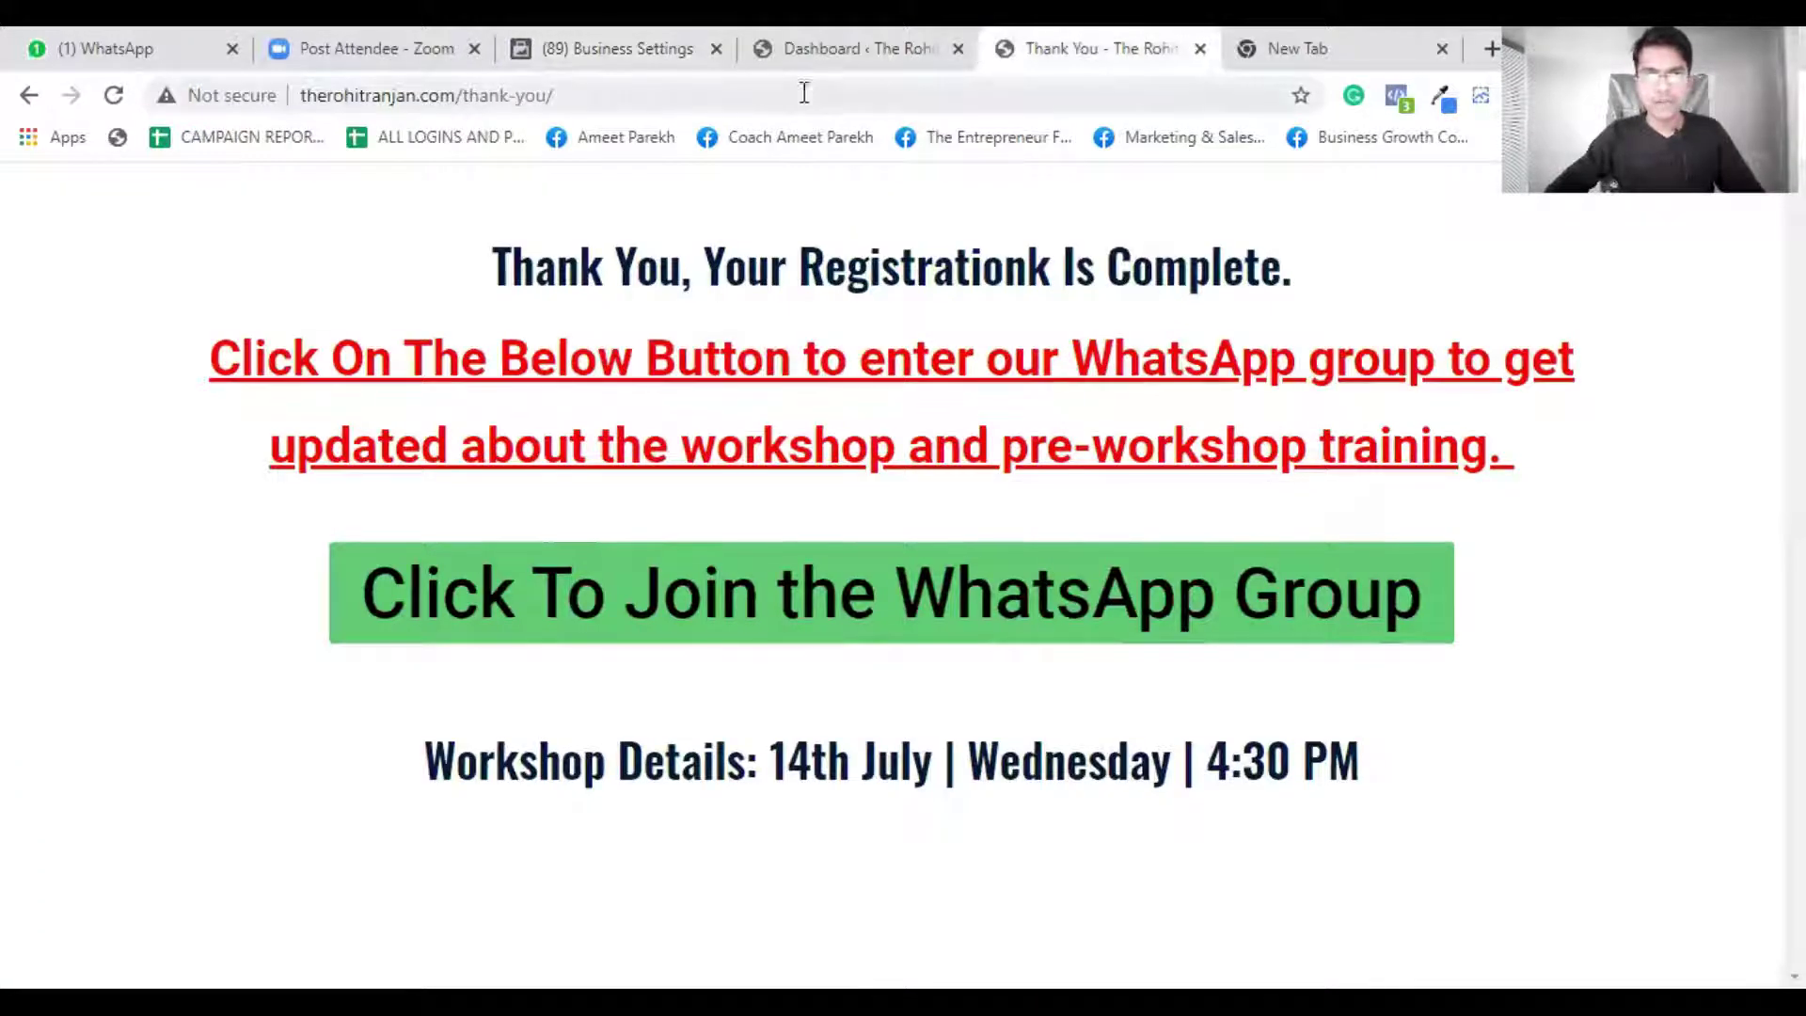
left_click(808, 49)
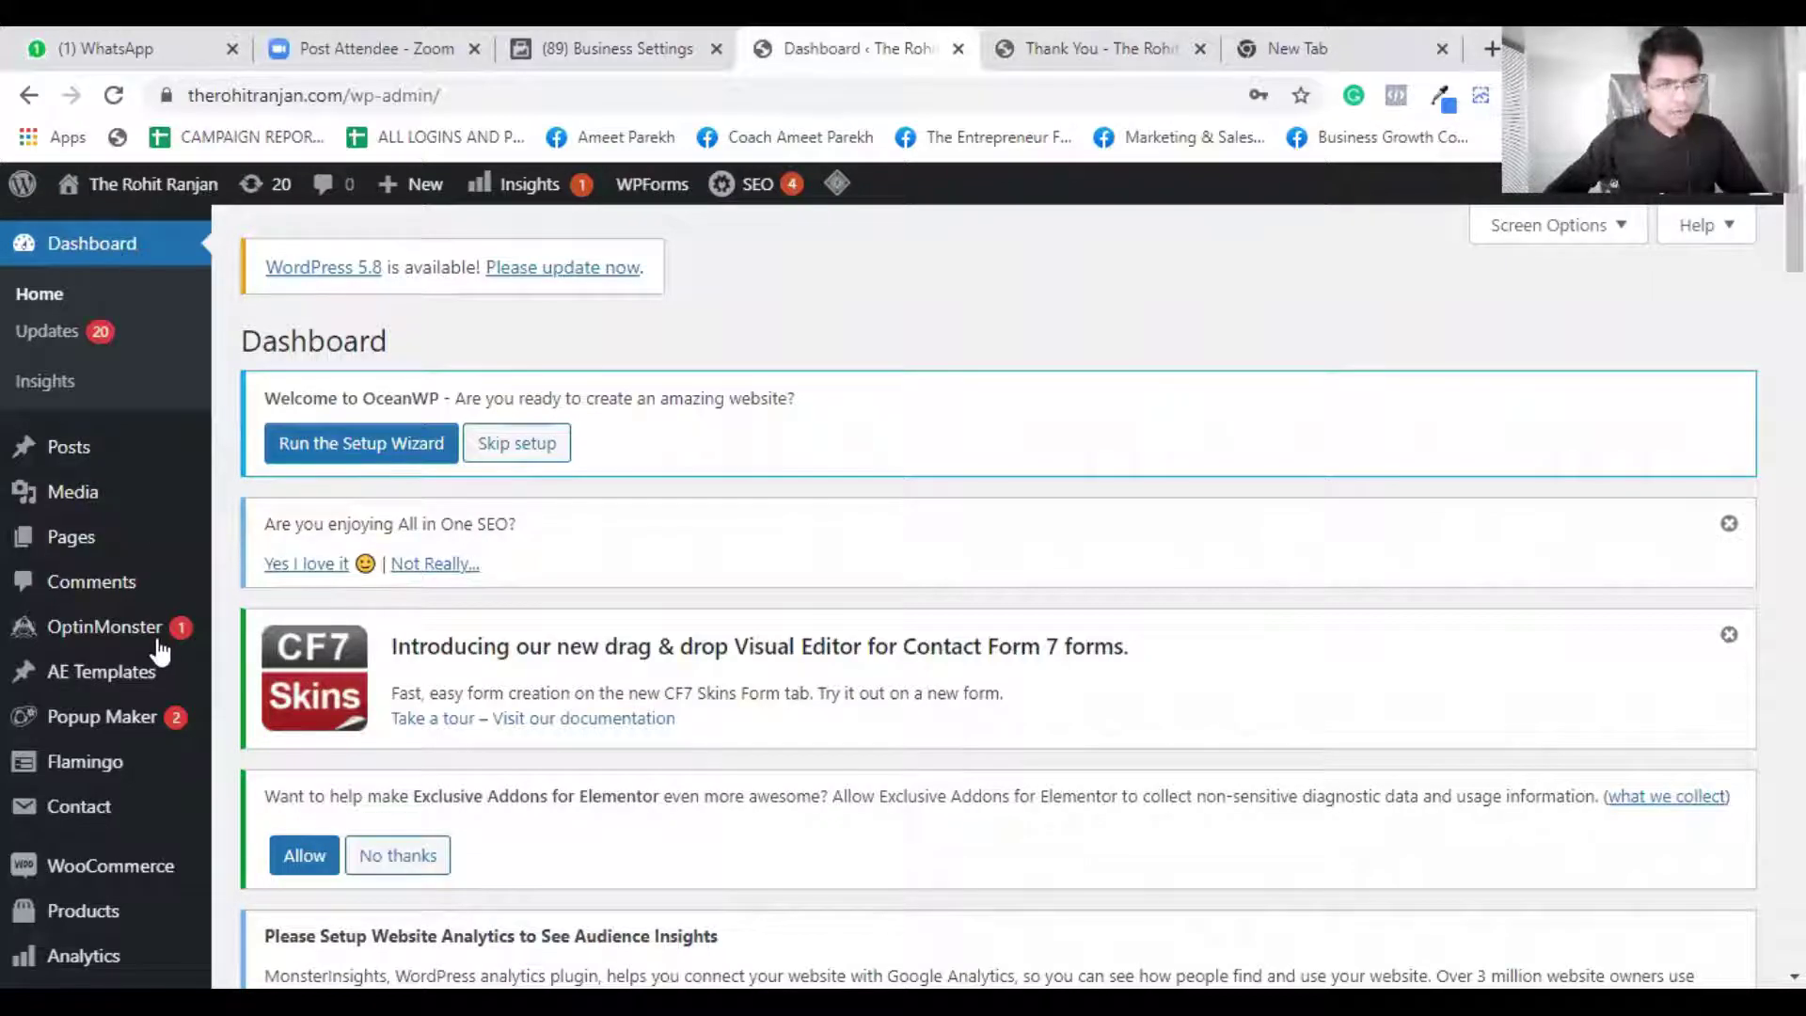
scroll(141, 609, "down", 7)
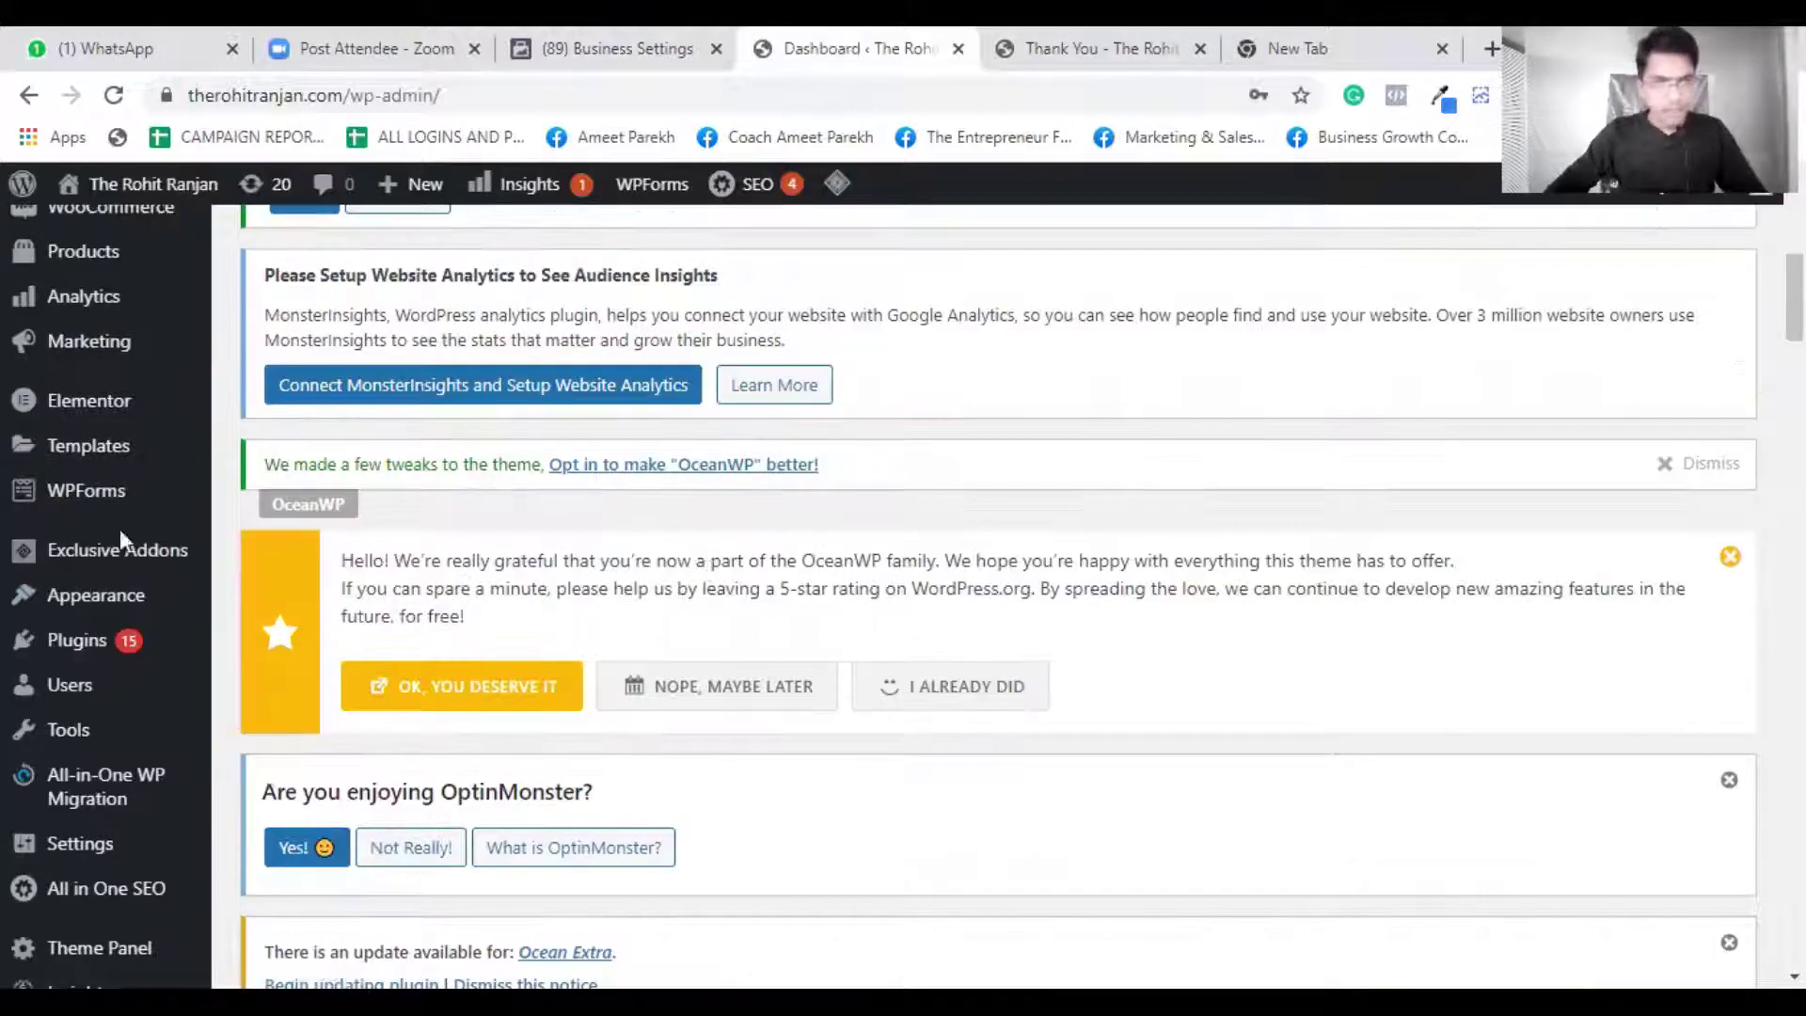
mouse_move(180, 618)
mouse_move(146, 649)
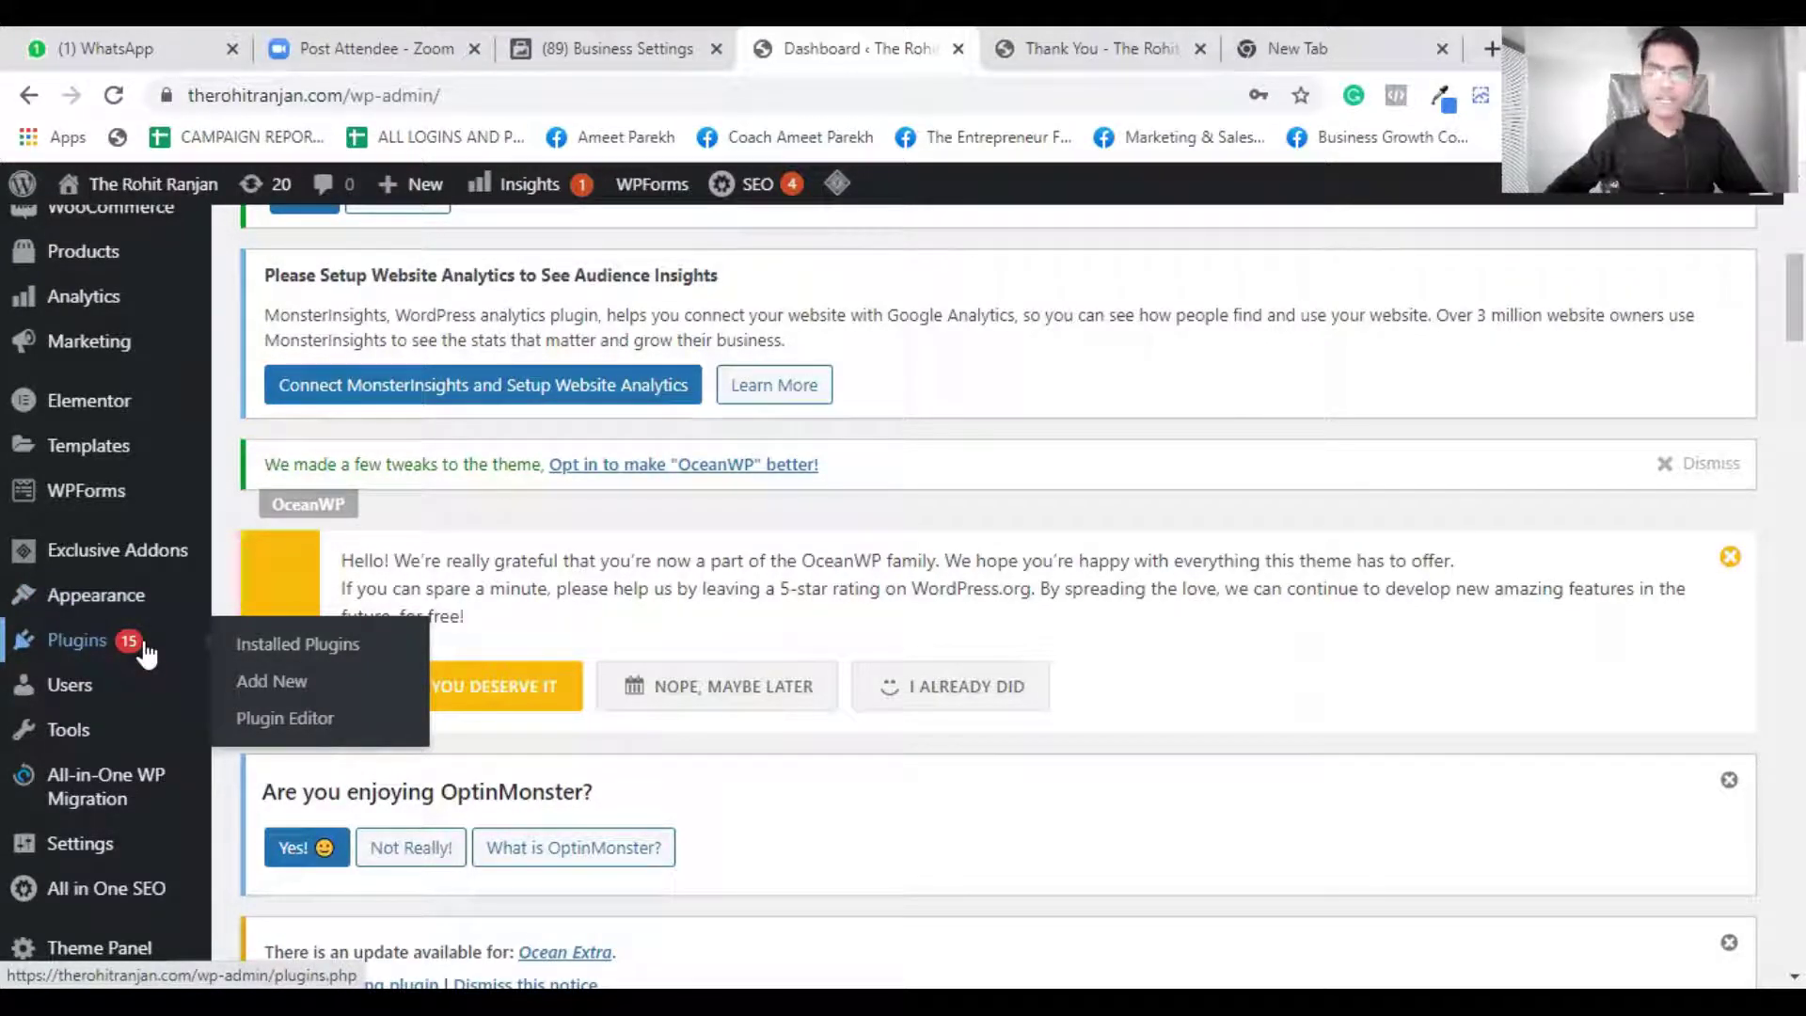
left_click(82, 646)
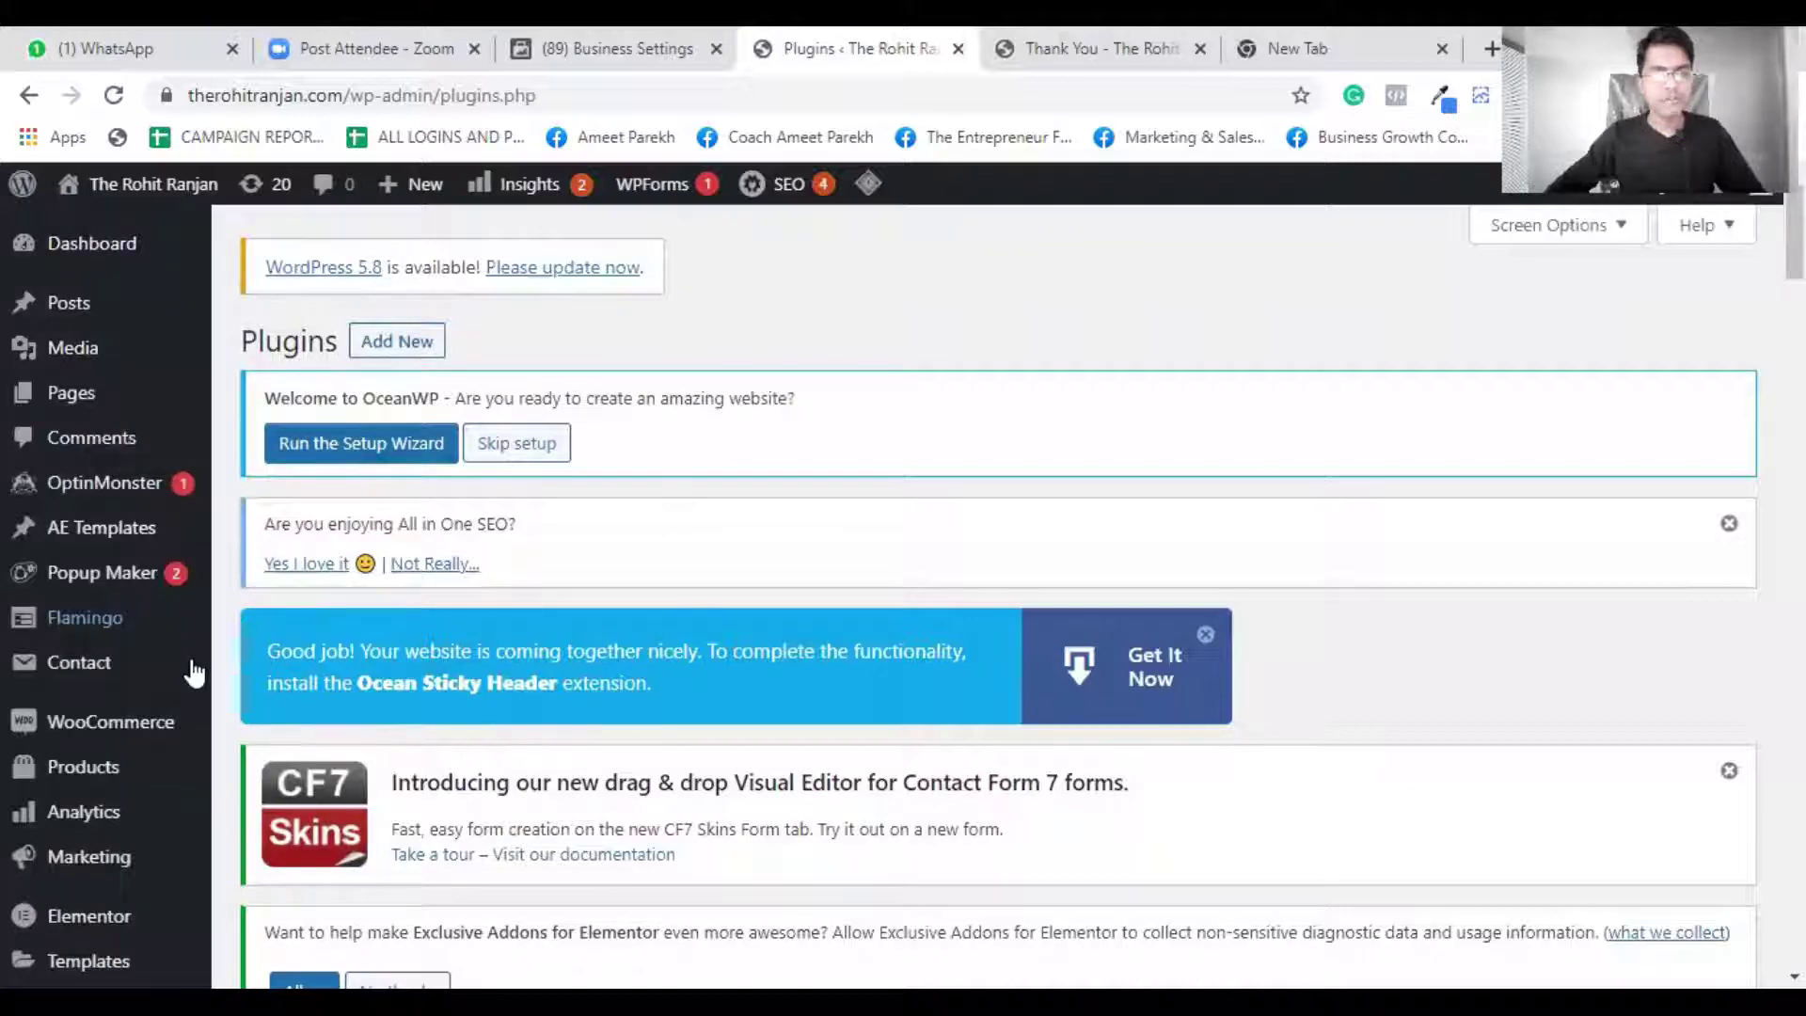
left_click(398, 344)
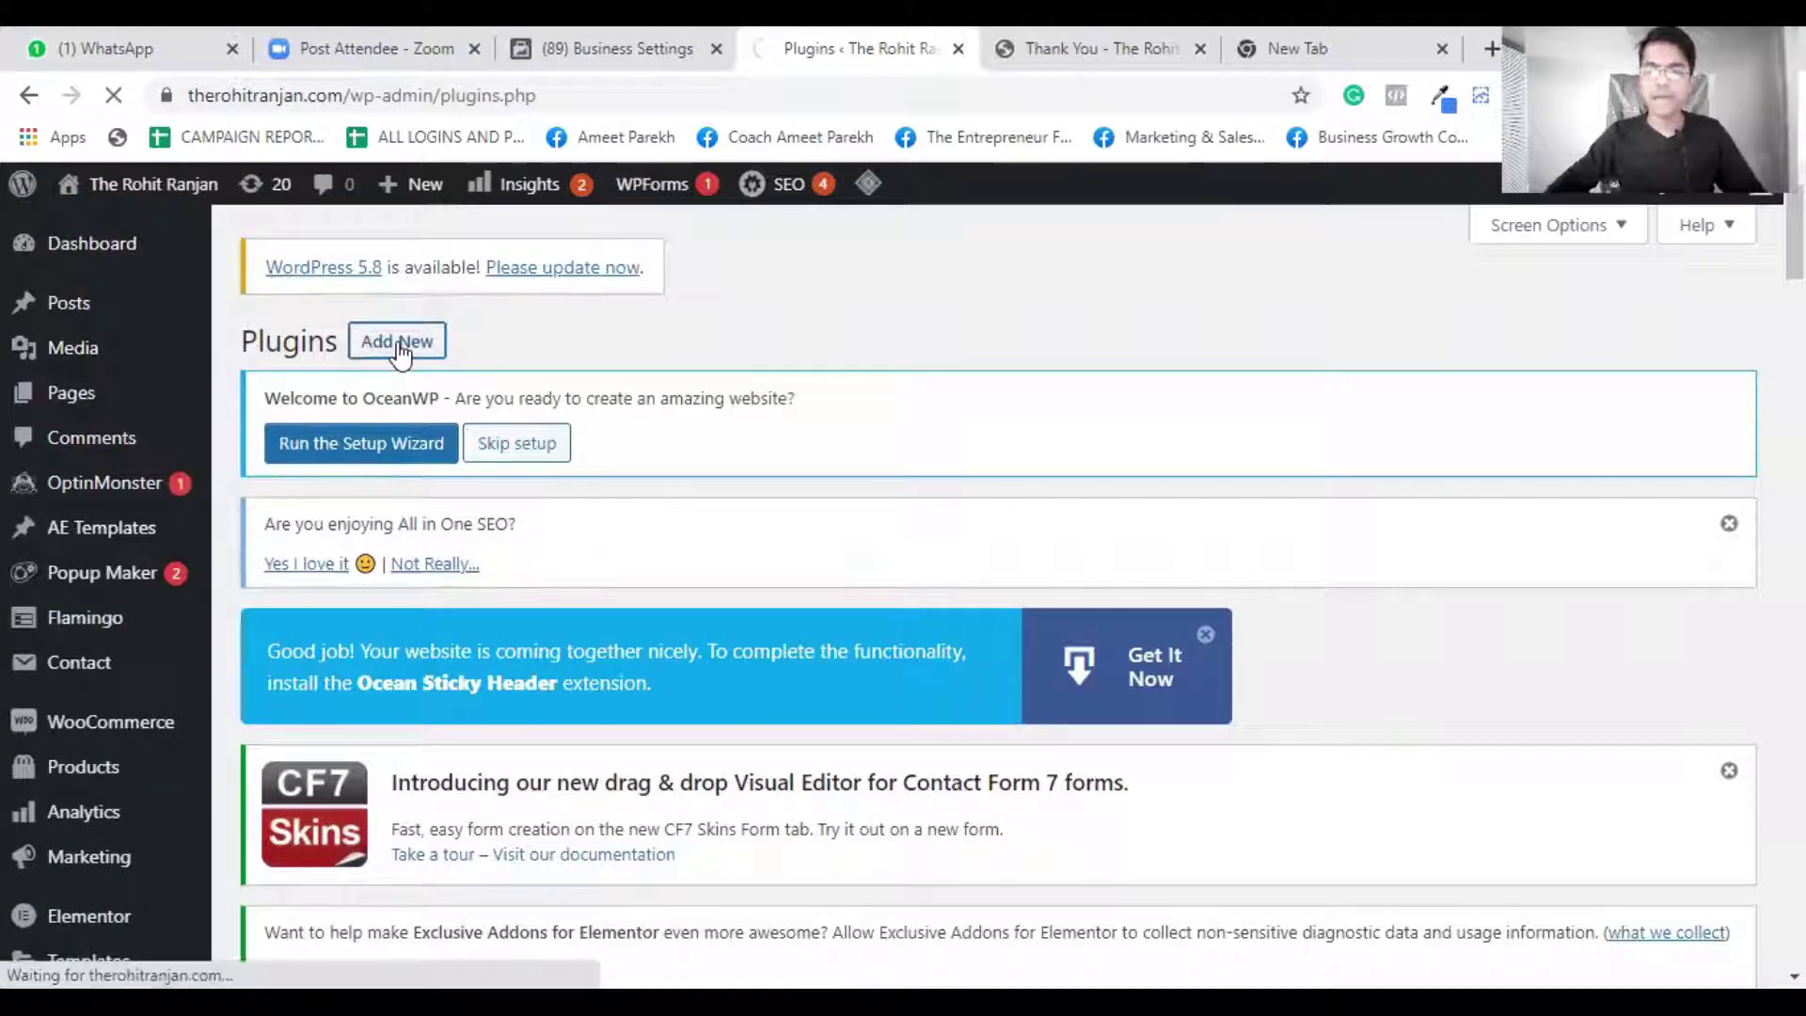
scroll(1296, 390, "down", 13)
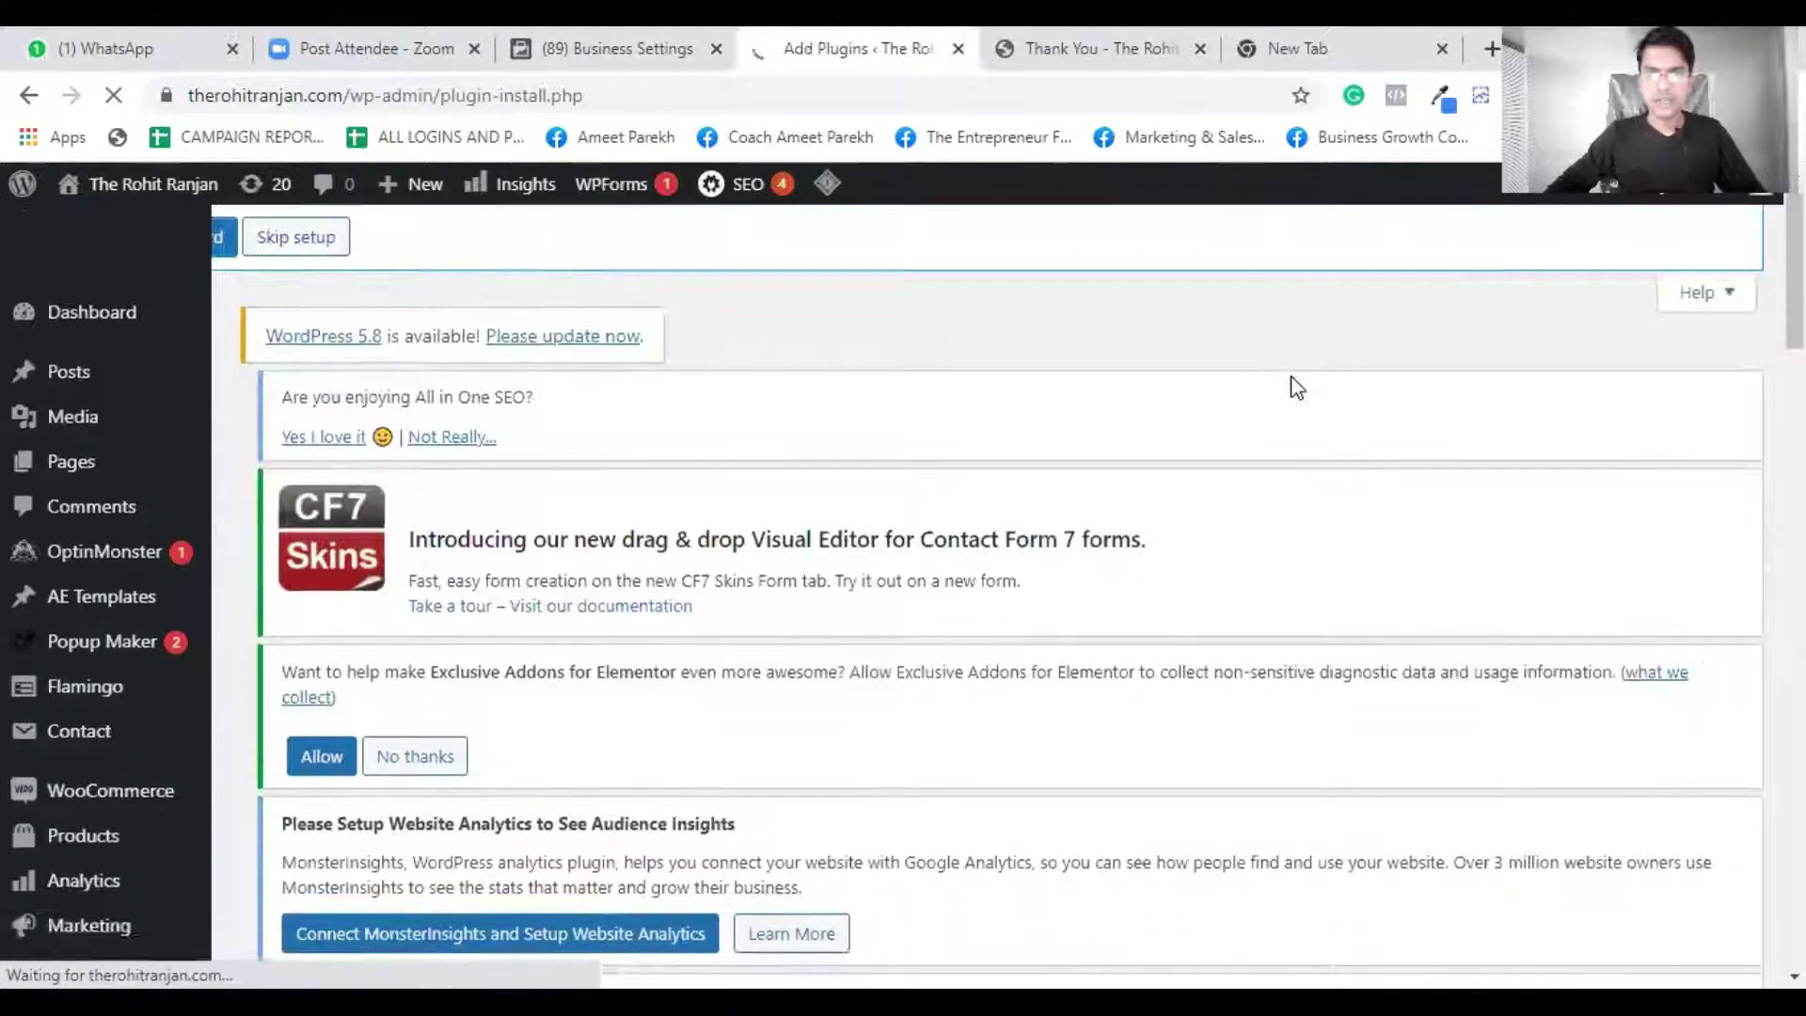
scroll(1336, 508, "down", 8)
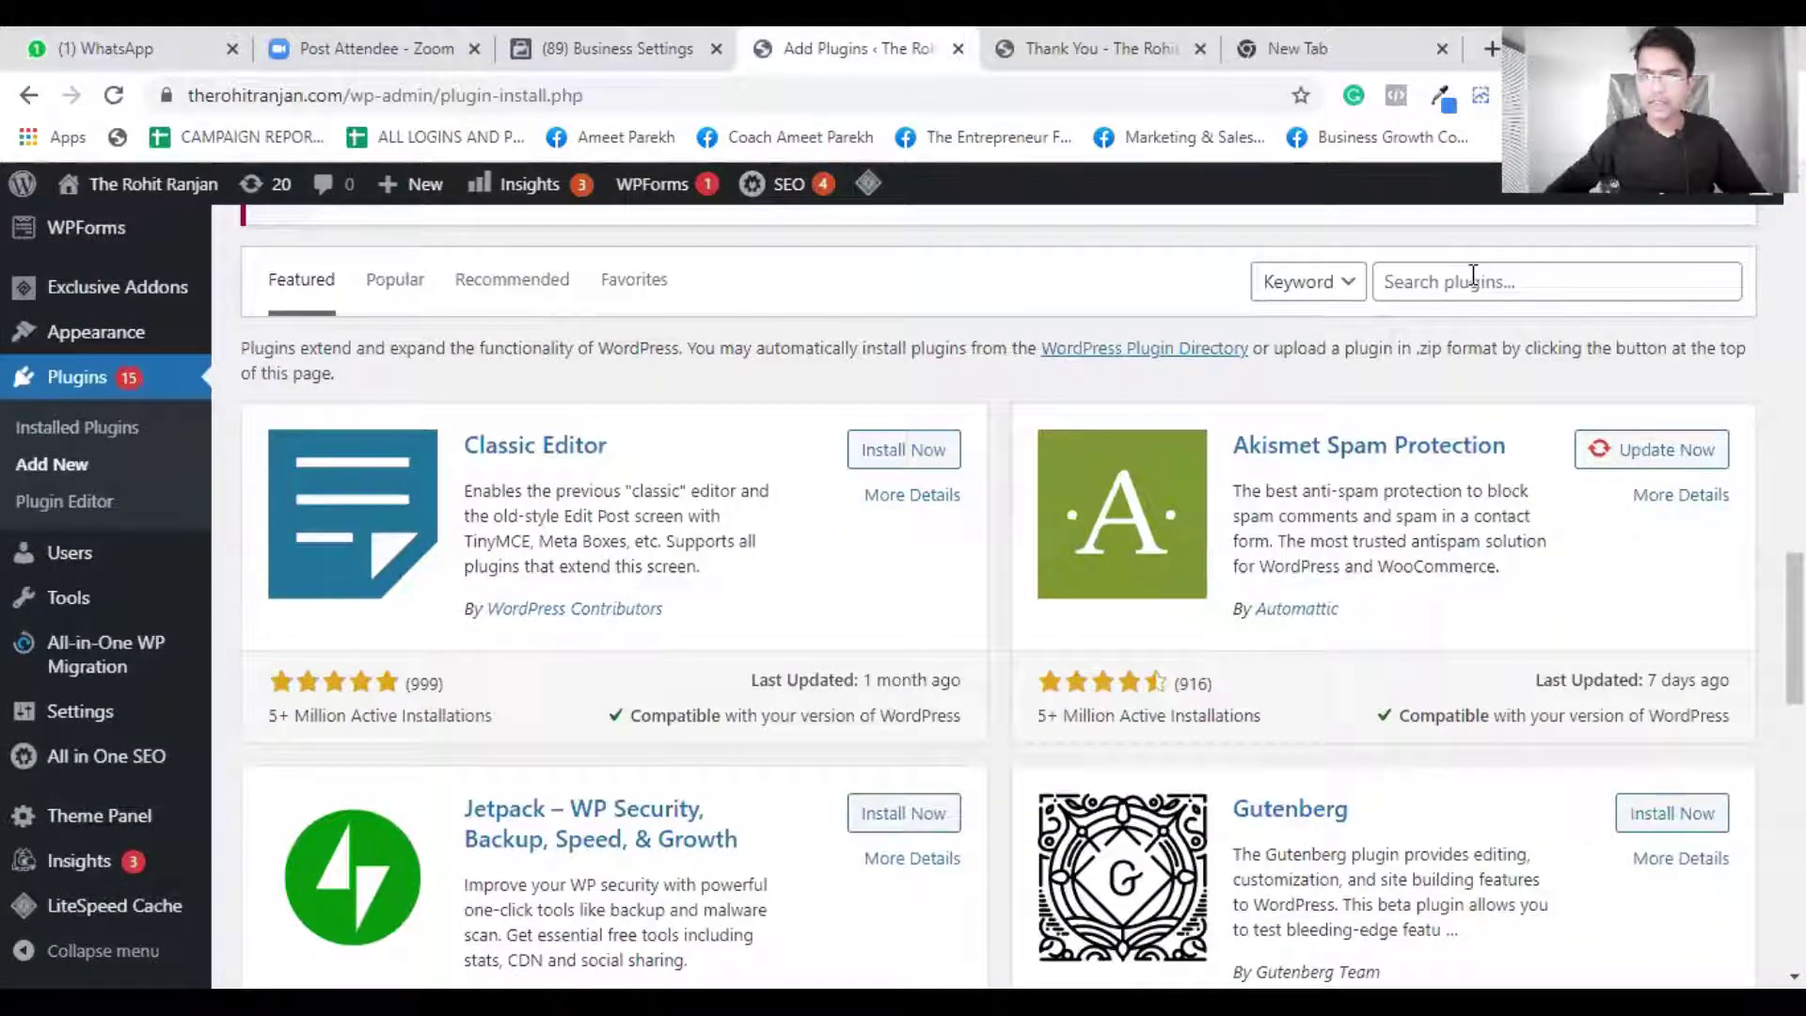
- Search the plugin directory for "insert header" and locate the Insert Headers and Footers by WPBeginner plugin
left_click(1473, 275)
type("insert ")
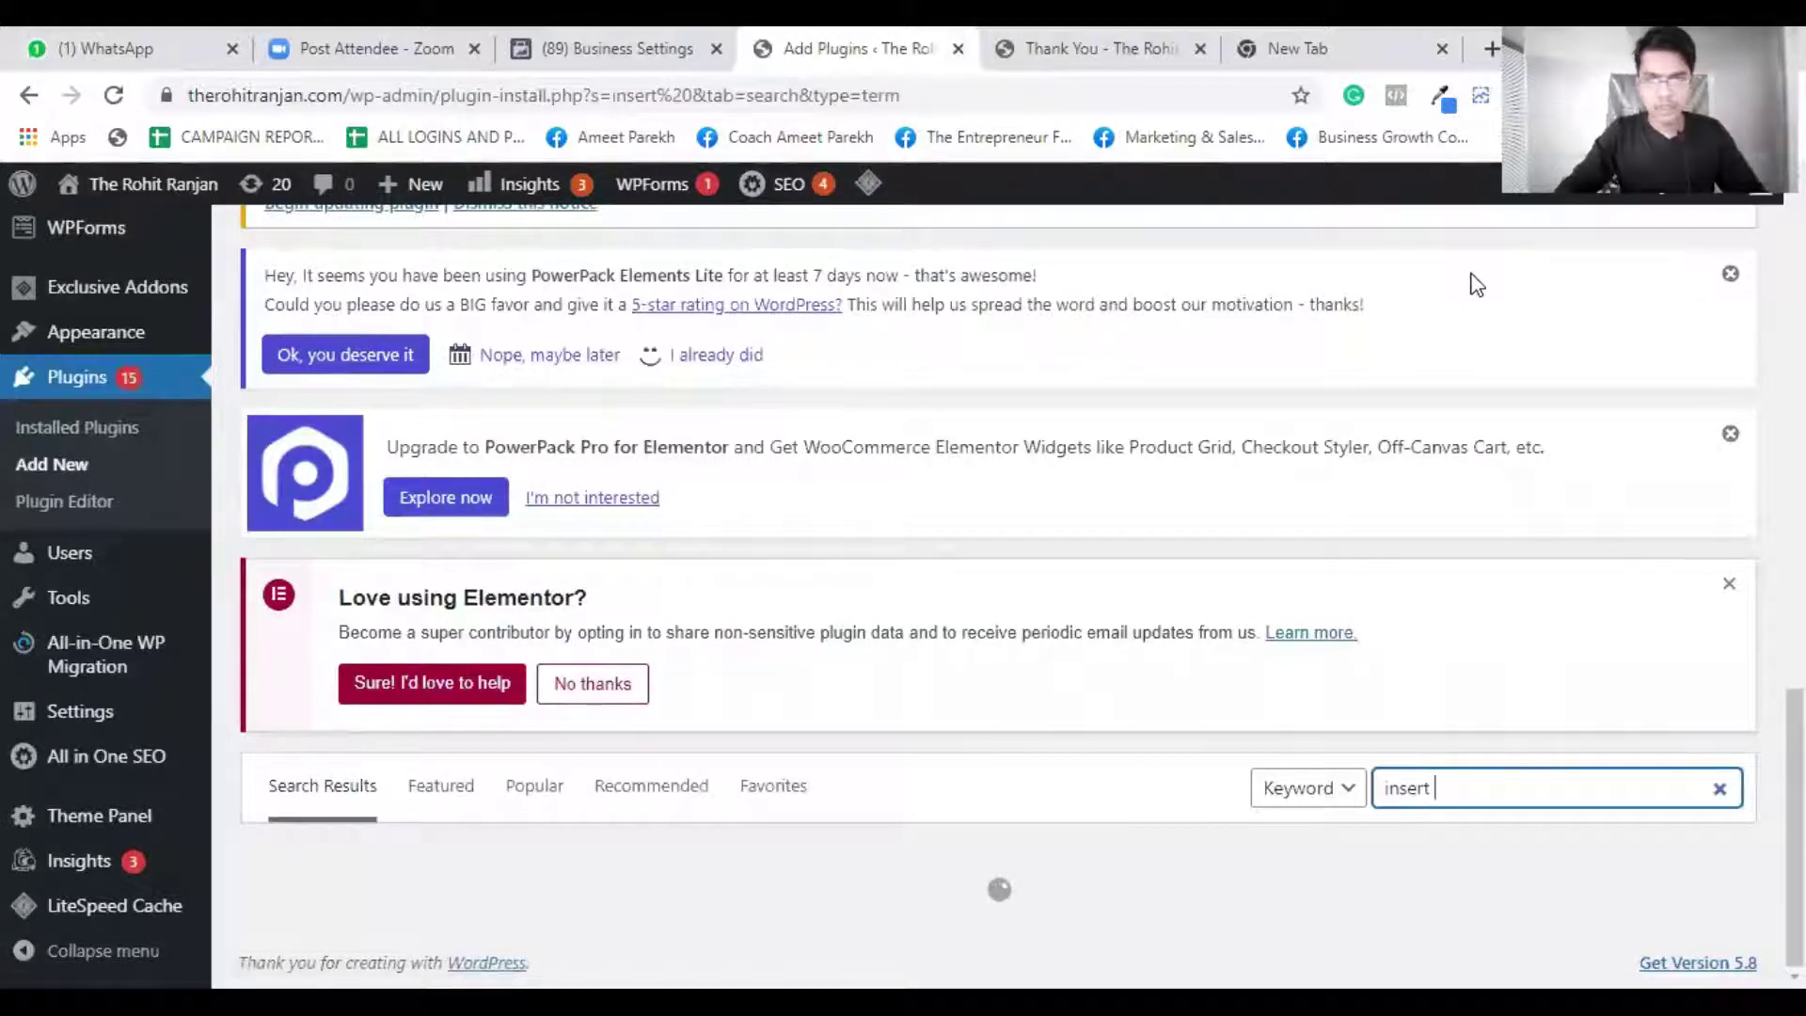
type("head")
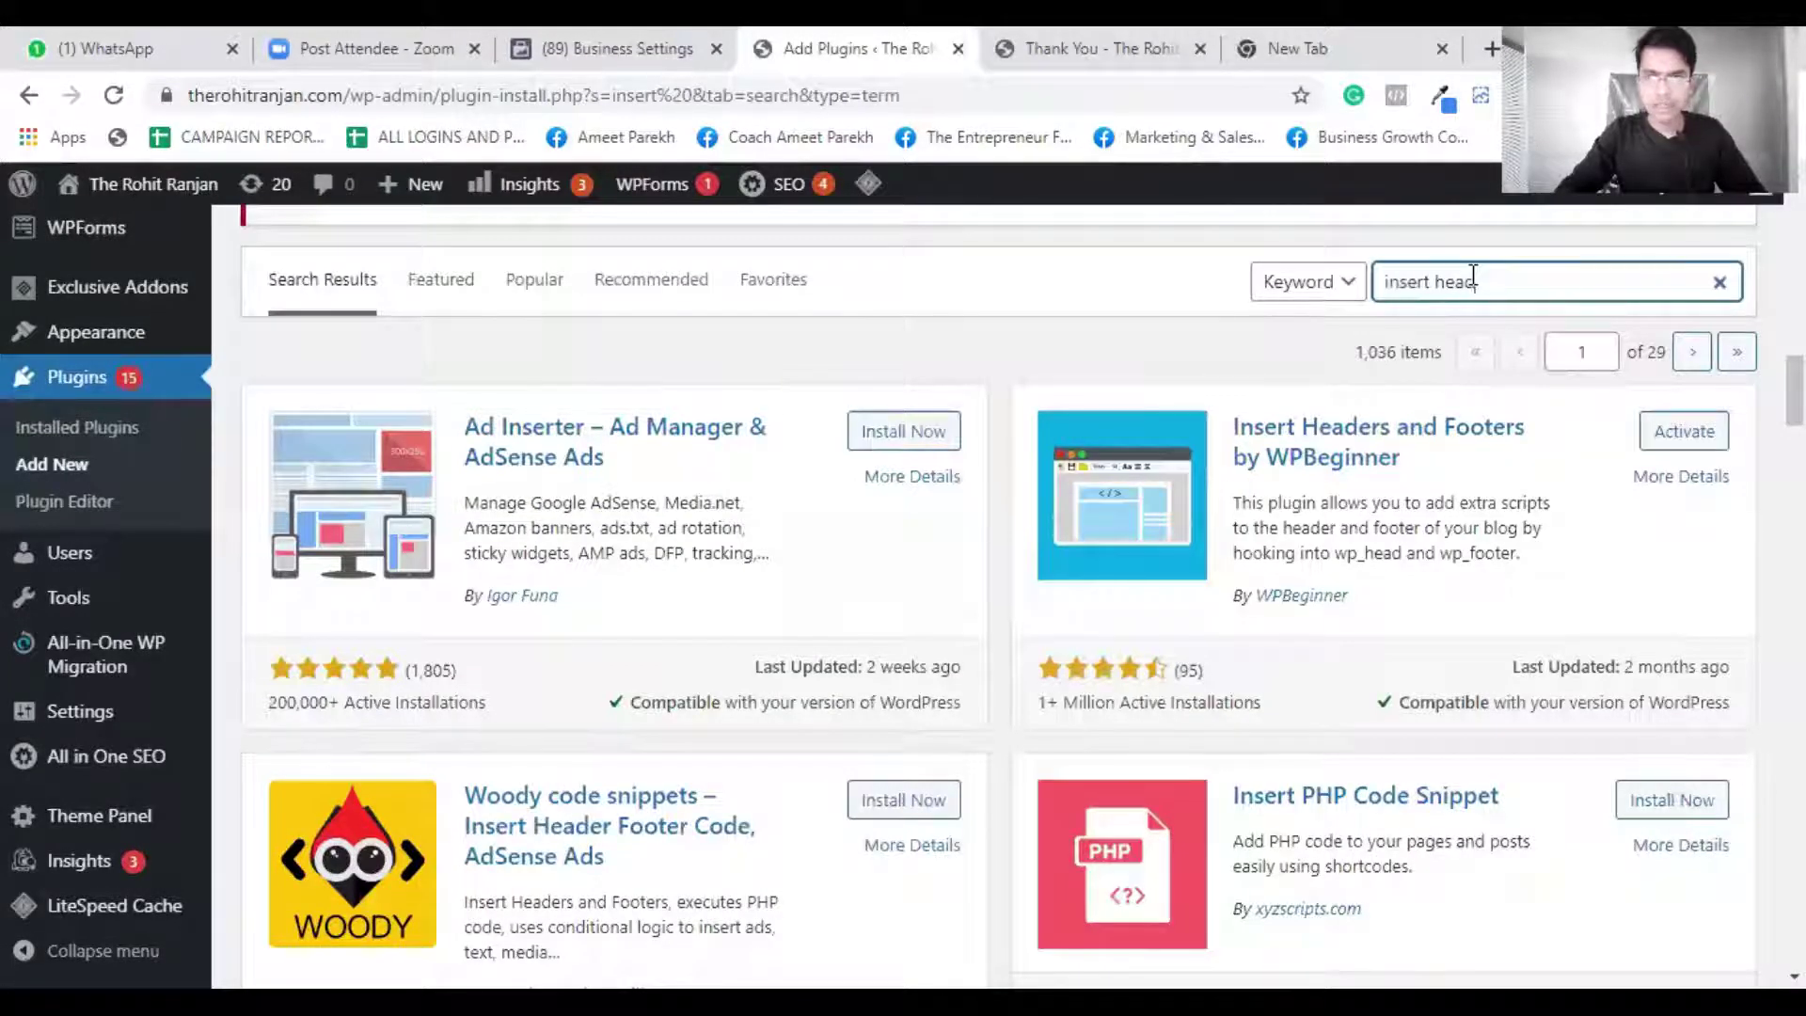
type("er")
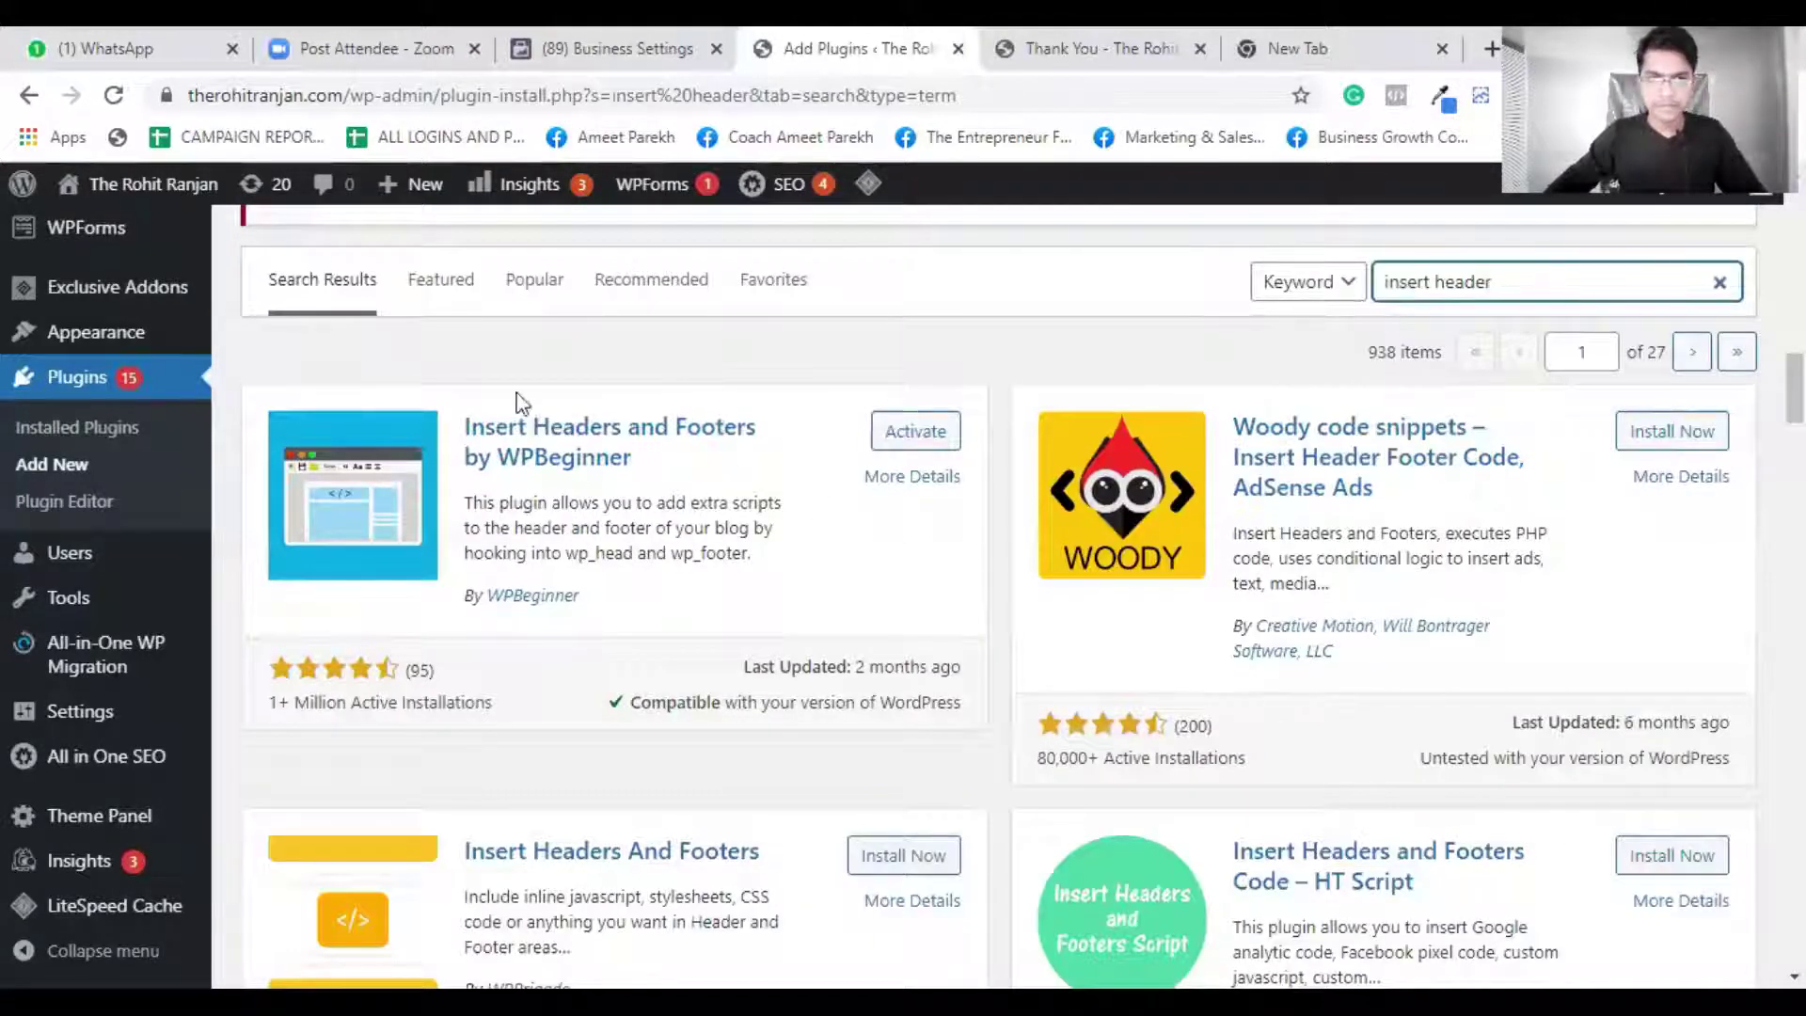
left_click(646, 407)
triple_click(646, 414)
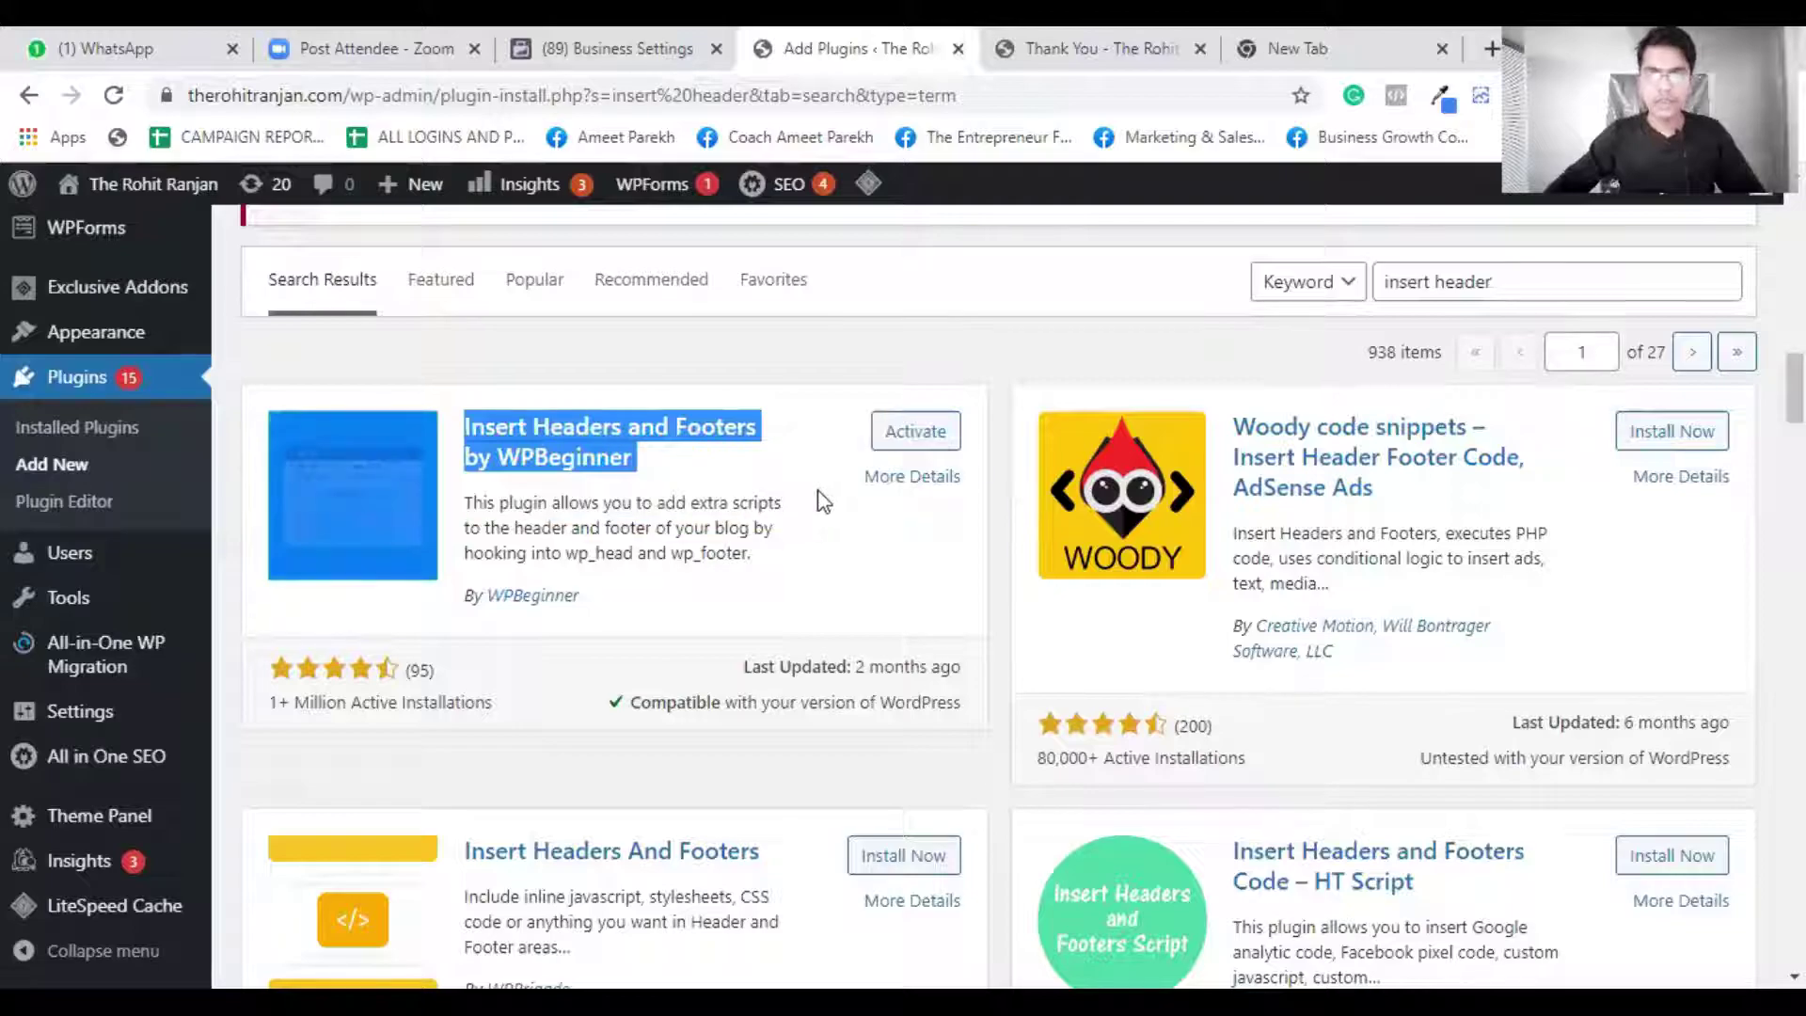
key("ctrl+a")
left_click(873, 420)
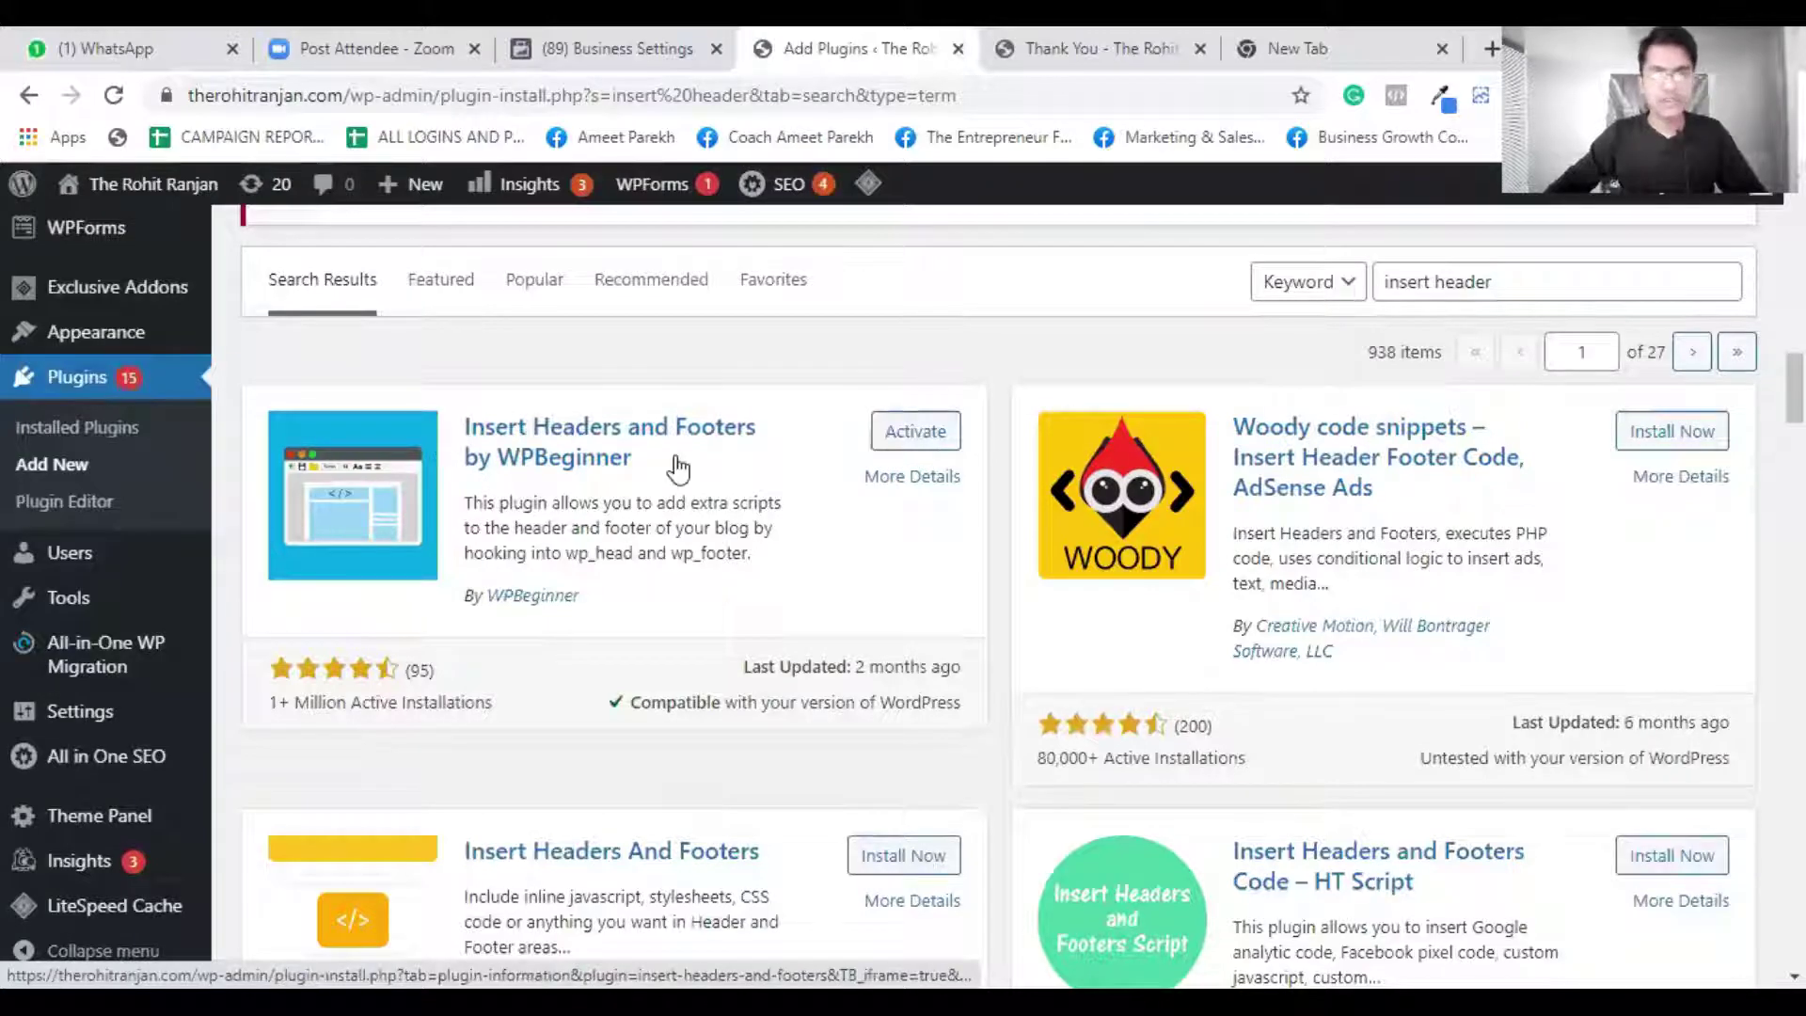
scroll(270, 514, "down", 3)
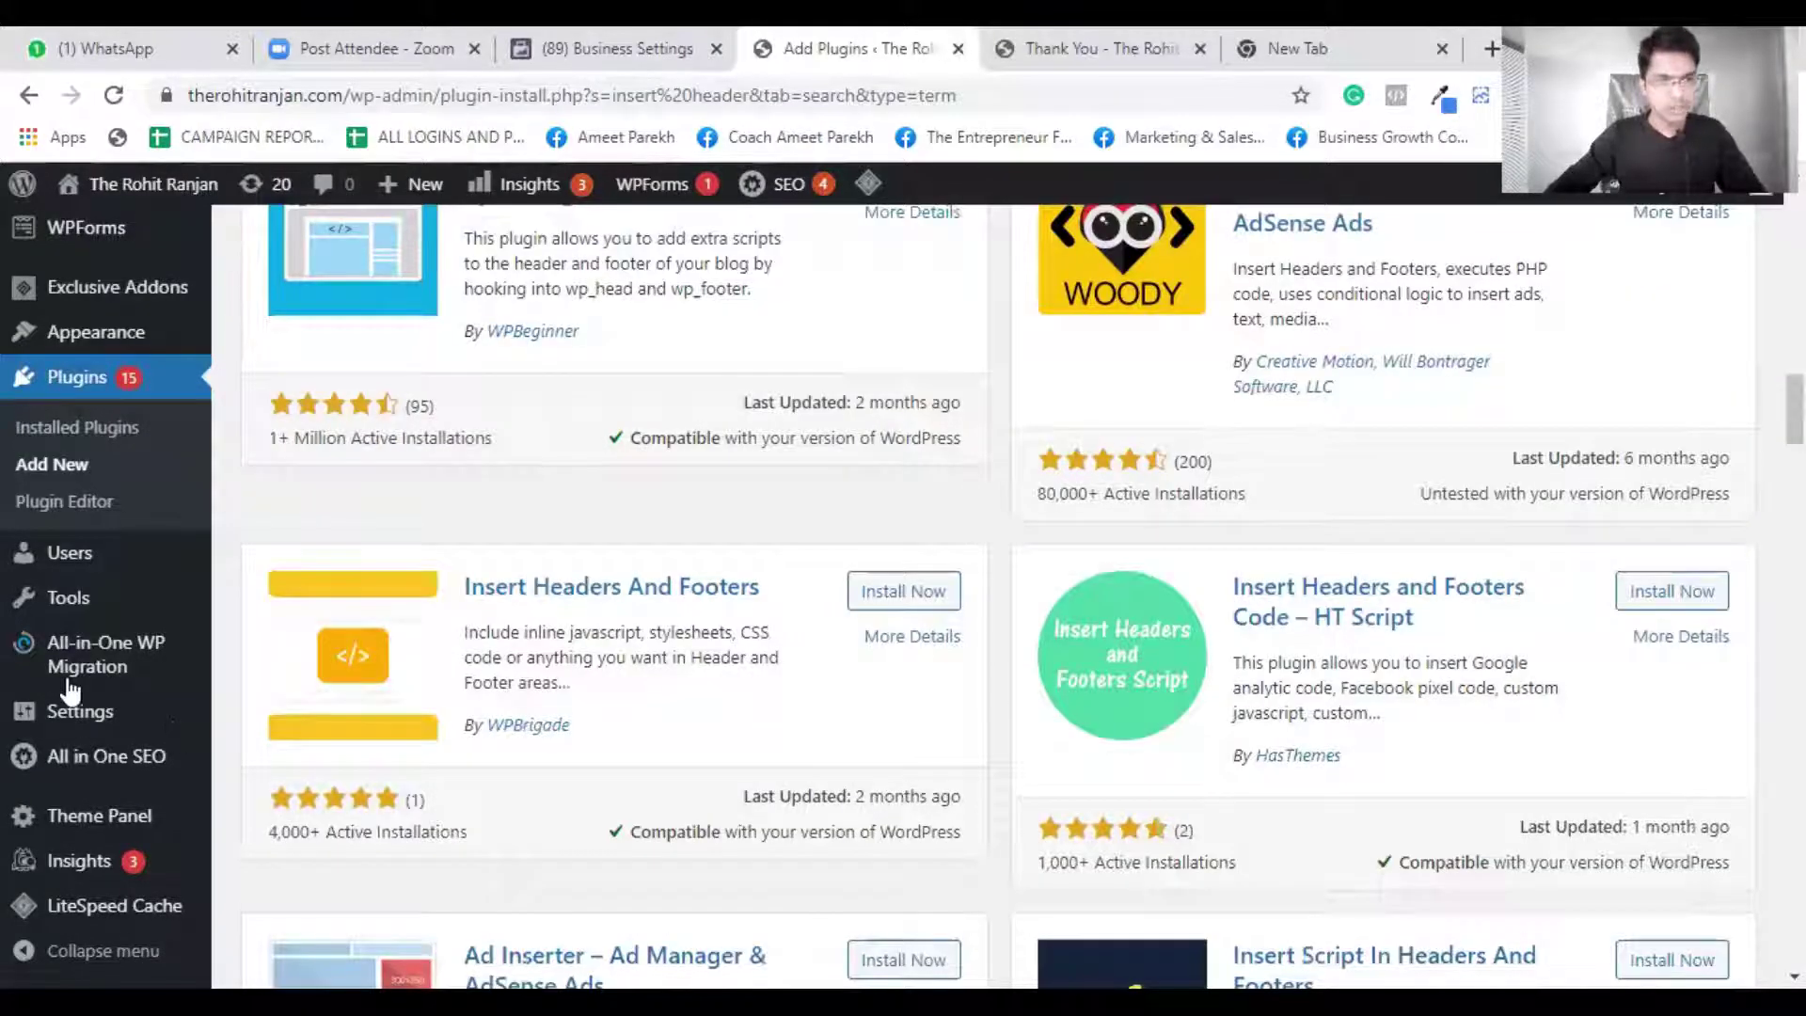
- Open the Header and Footer Scripts settings and go to the existing code under Scripts in header
mouse_move(102, 719)
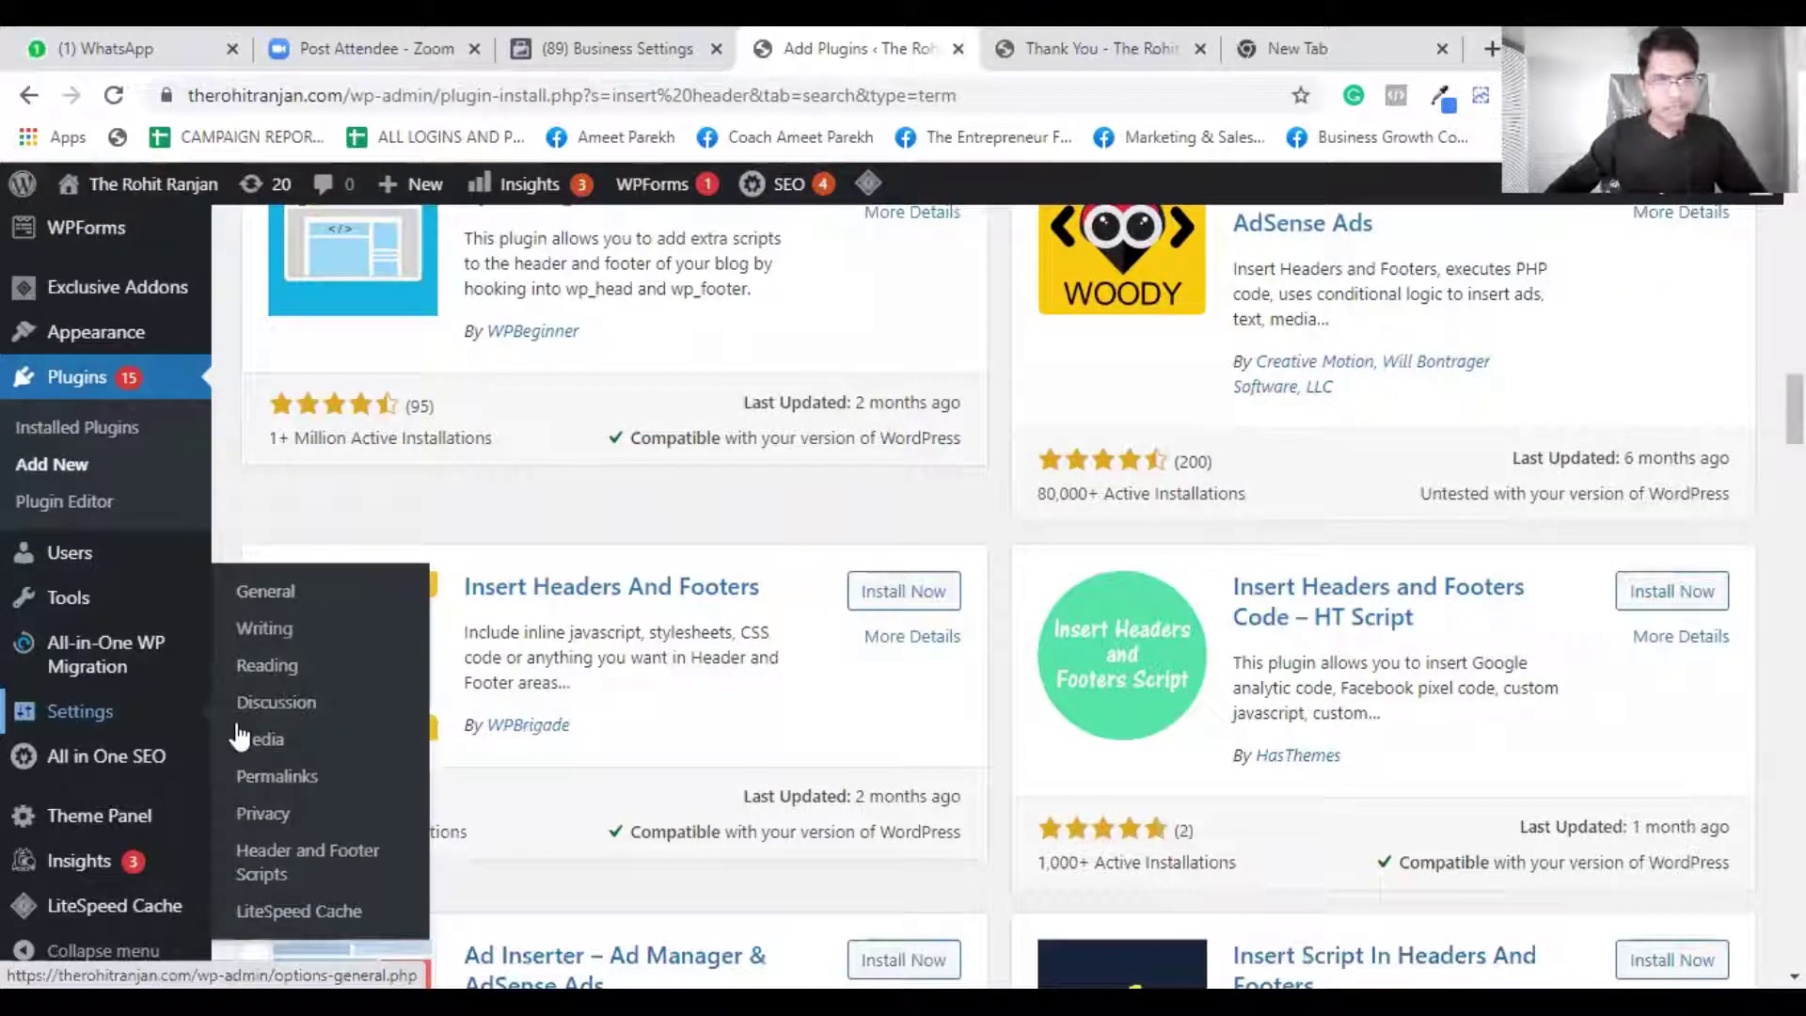
left_click(359, 863)
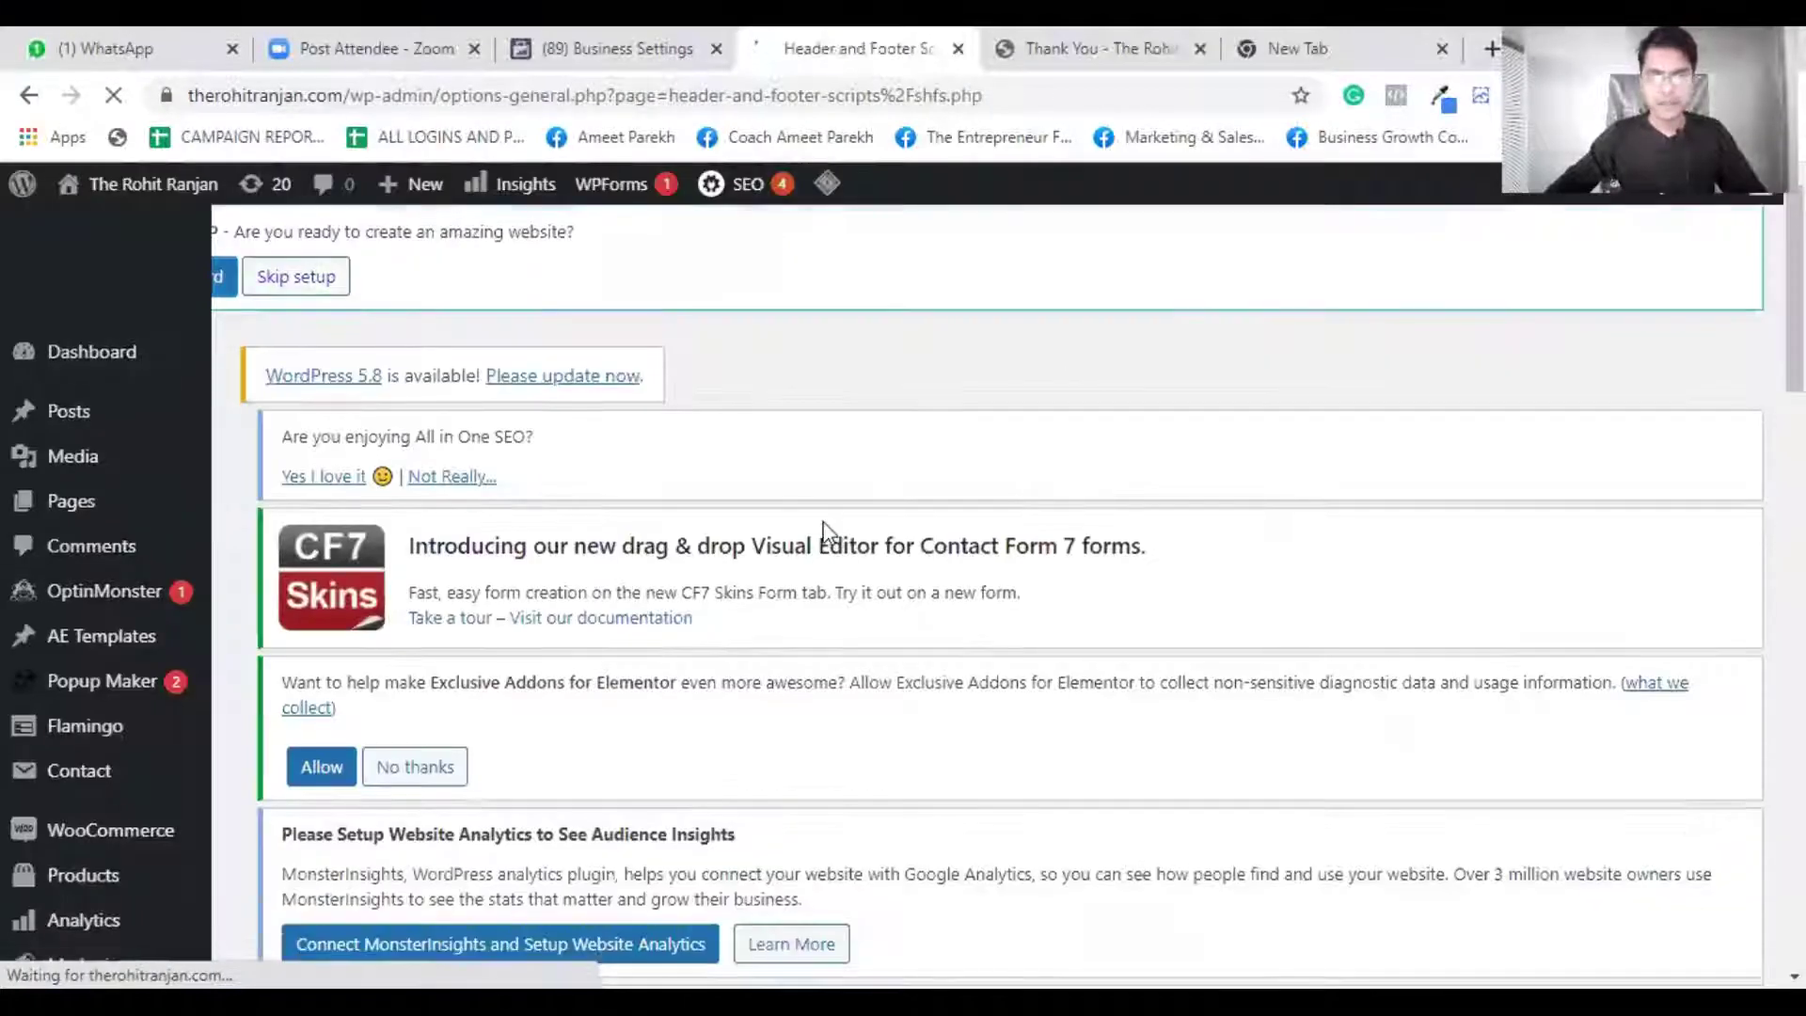
scroll(872, 475, "down", 2)
scroll(875, 478, "down", 15)
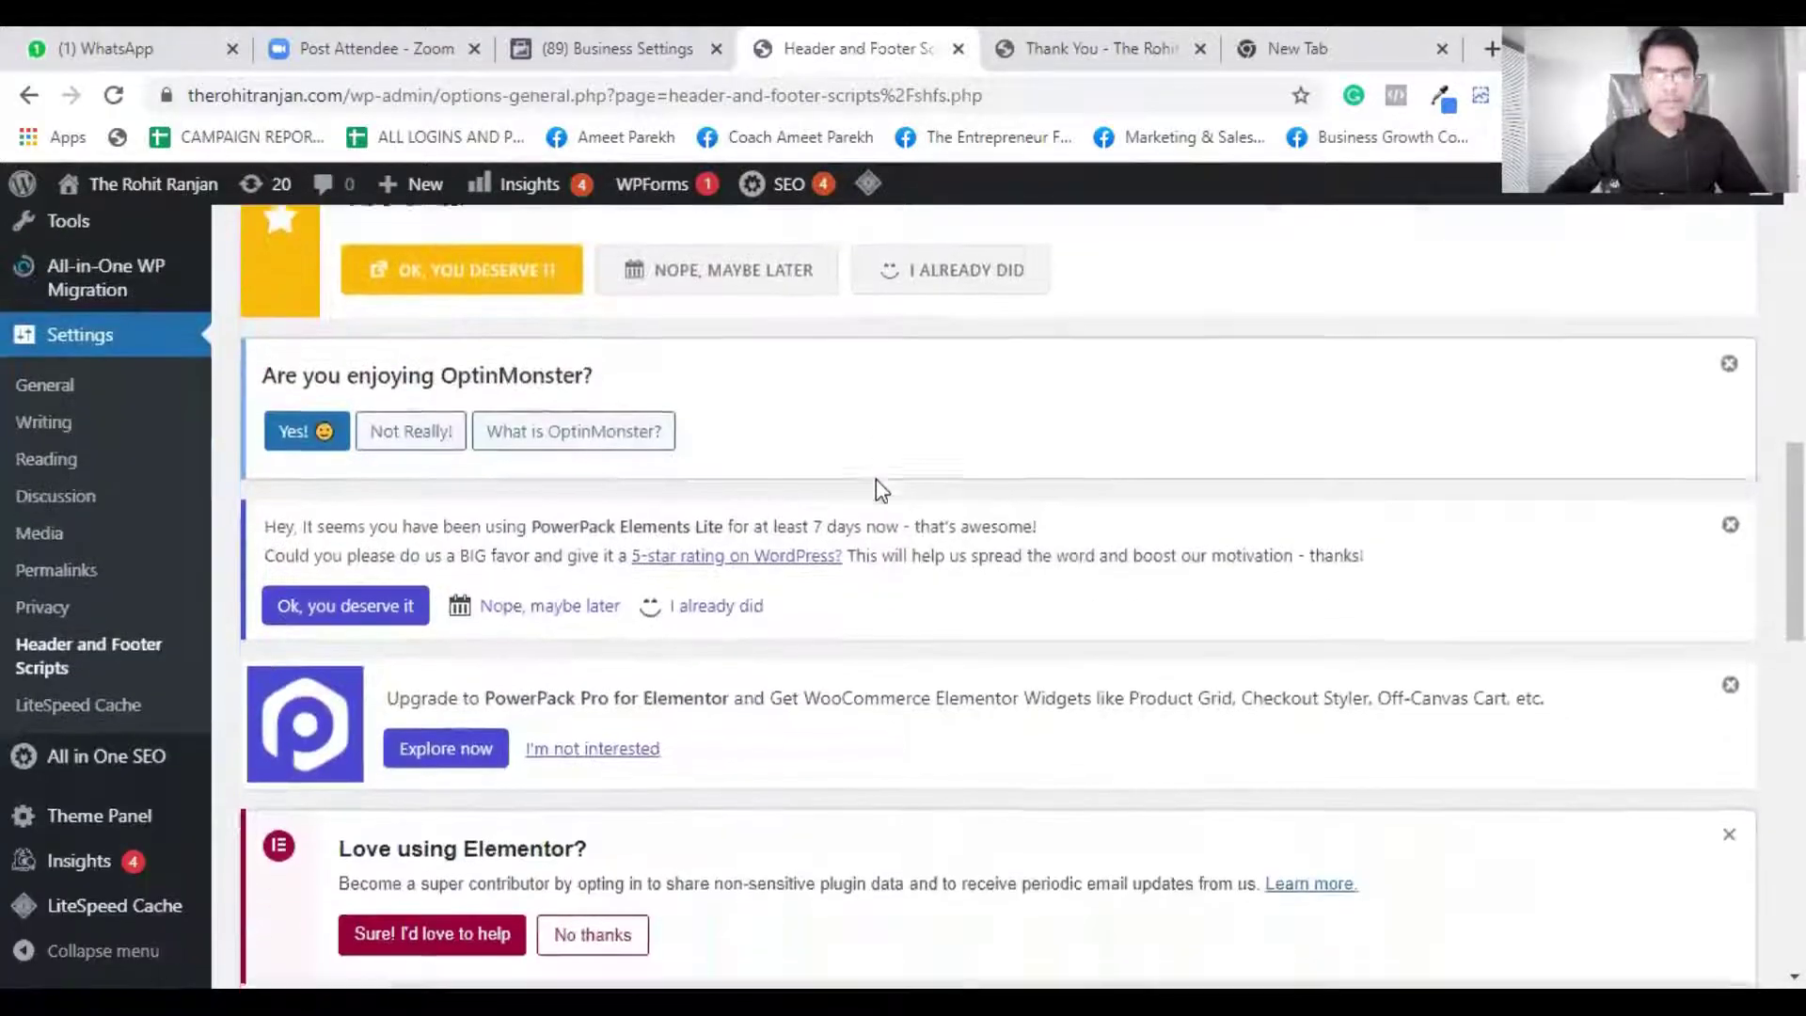
scroll(882, 491, "down", 4)
- Return to Facebook Business settings and copy the domain verification meta-tag for test.com
key("ctrl+shift+Tab")
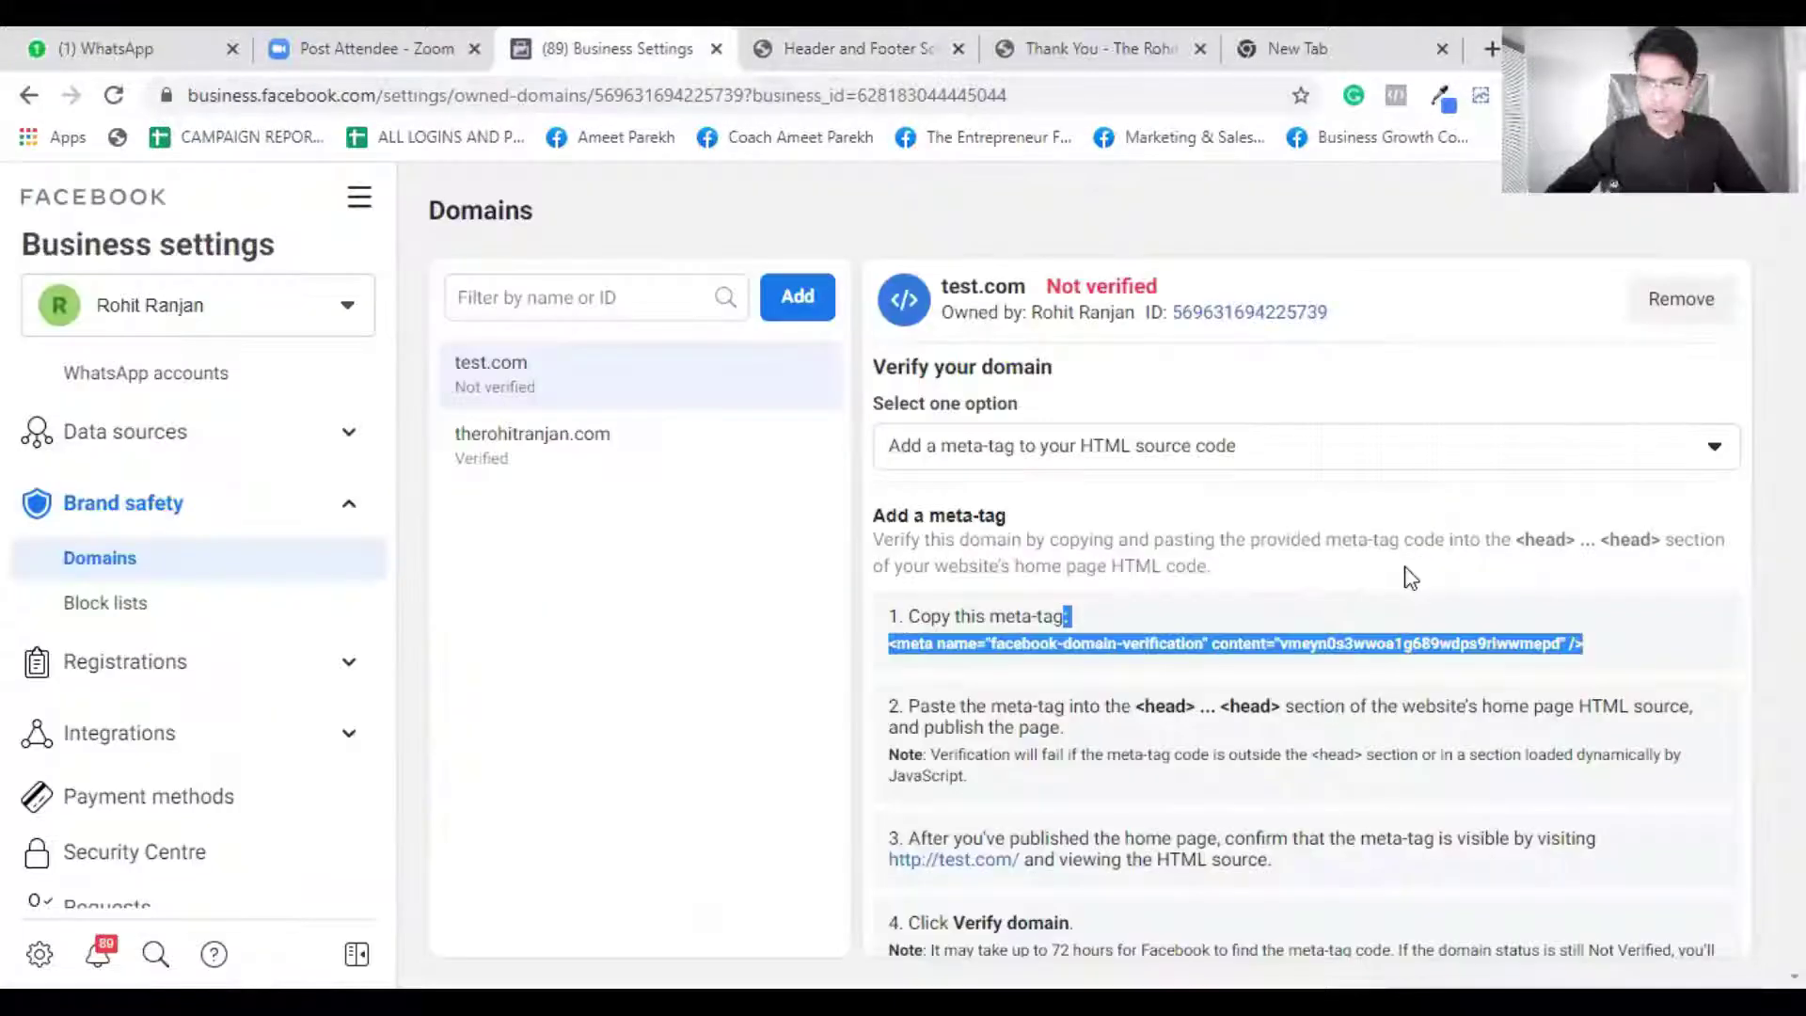
left_click(1283, 626)
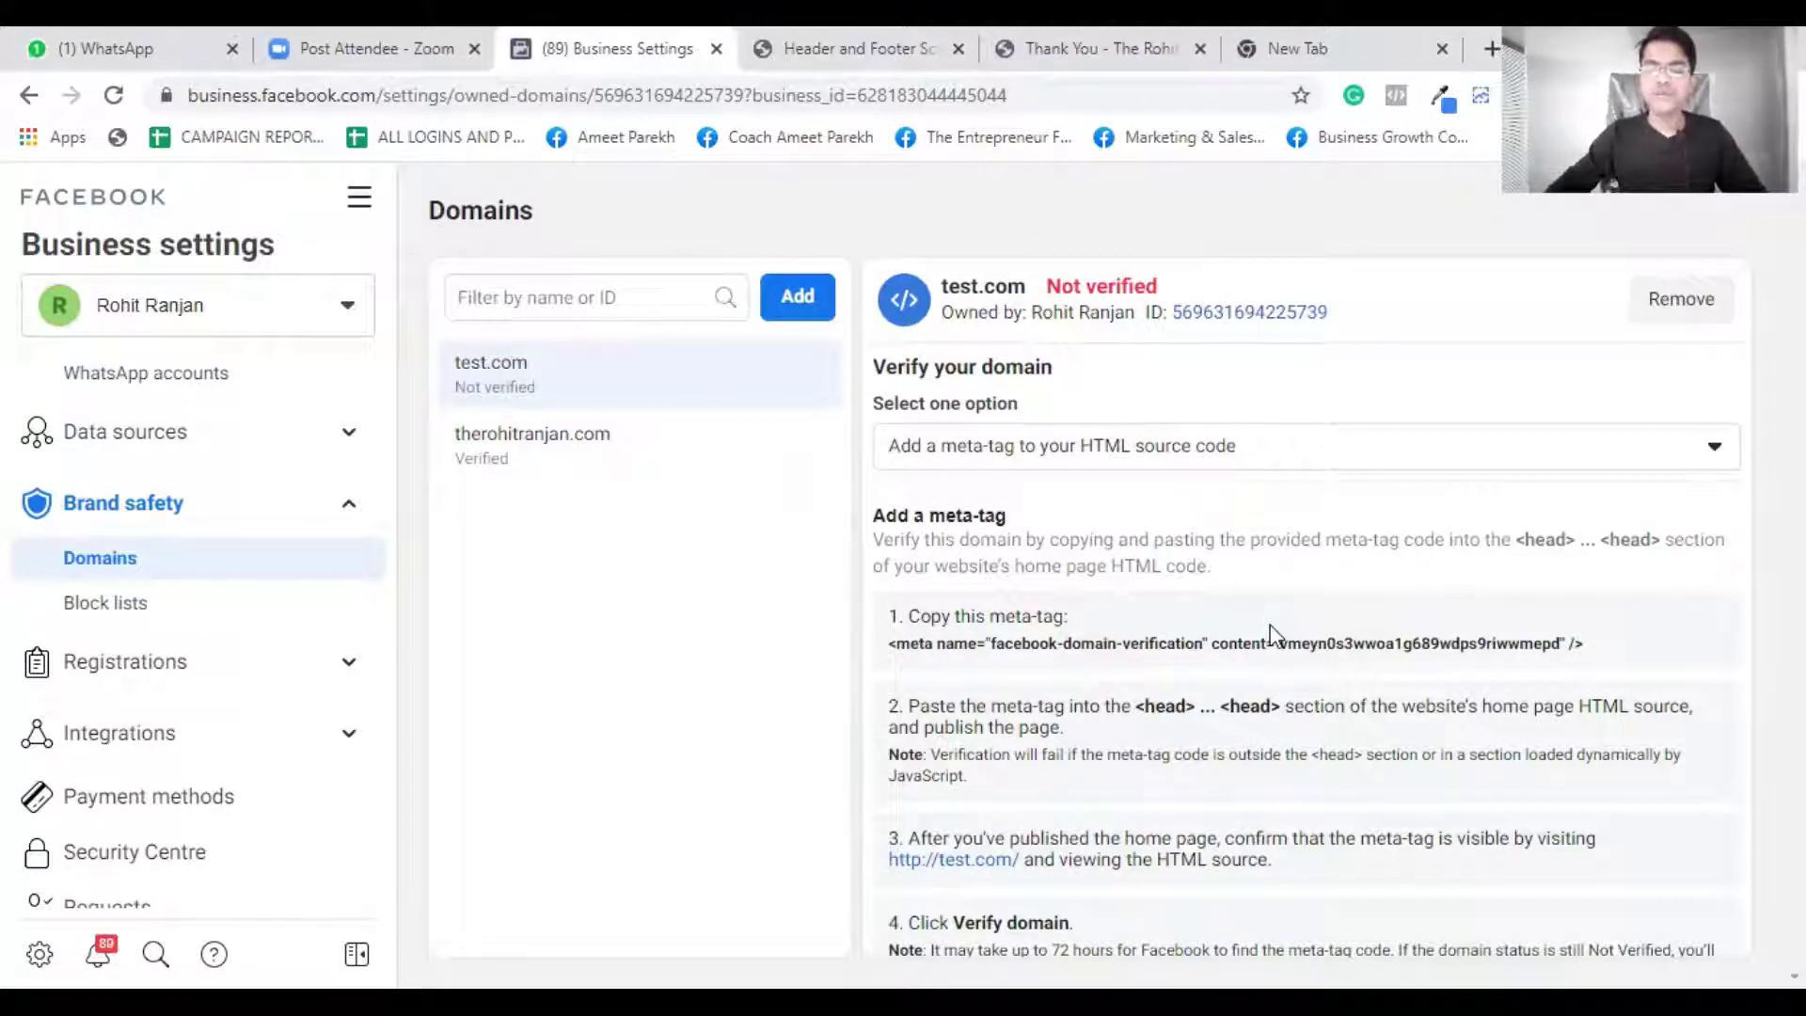
left_click(1265, 647)
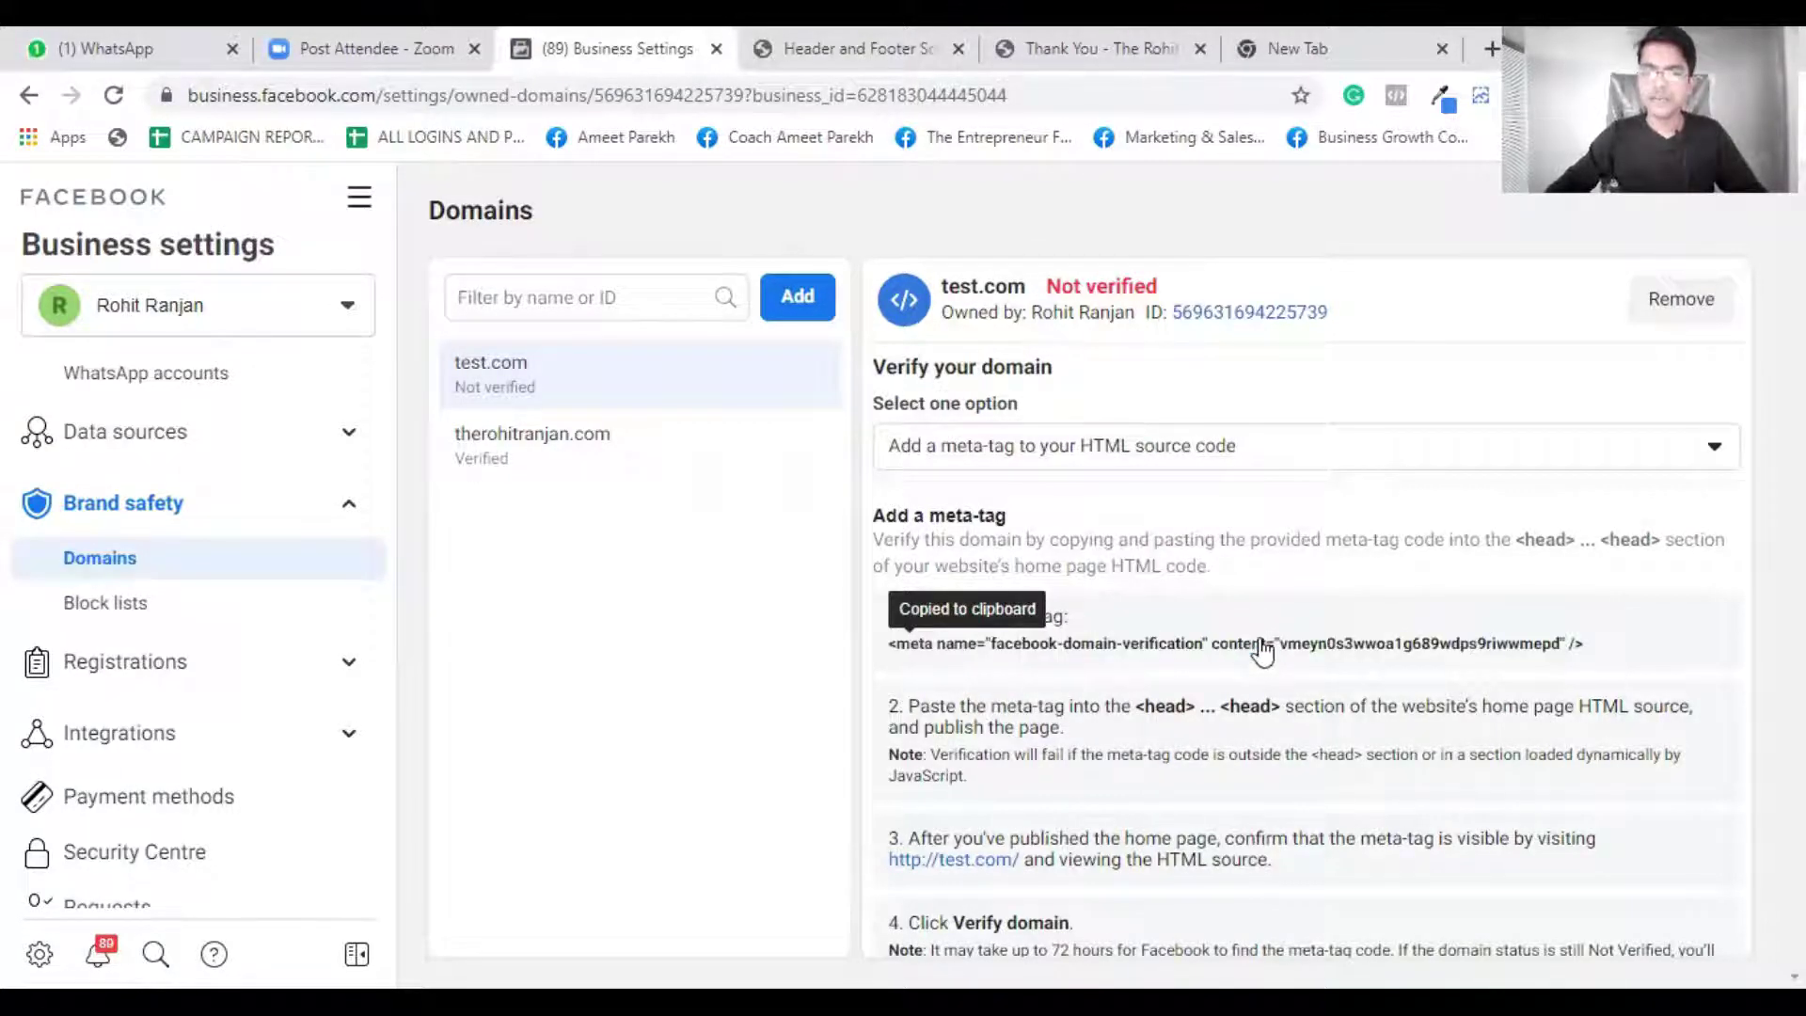
left_click(1263, 648)
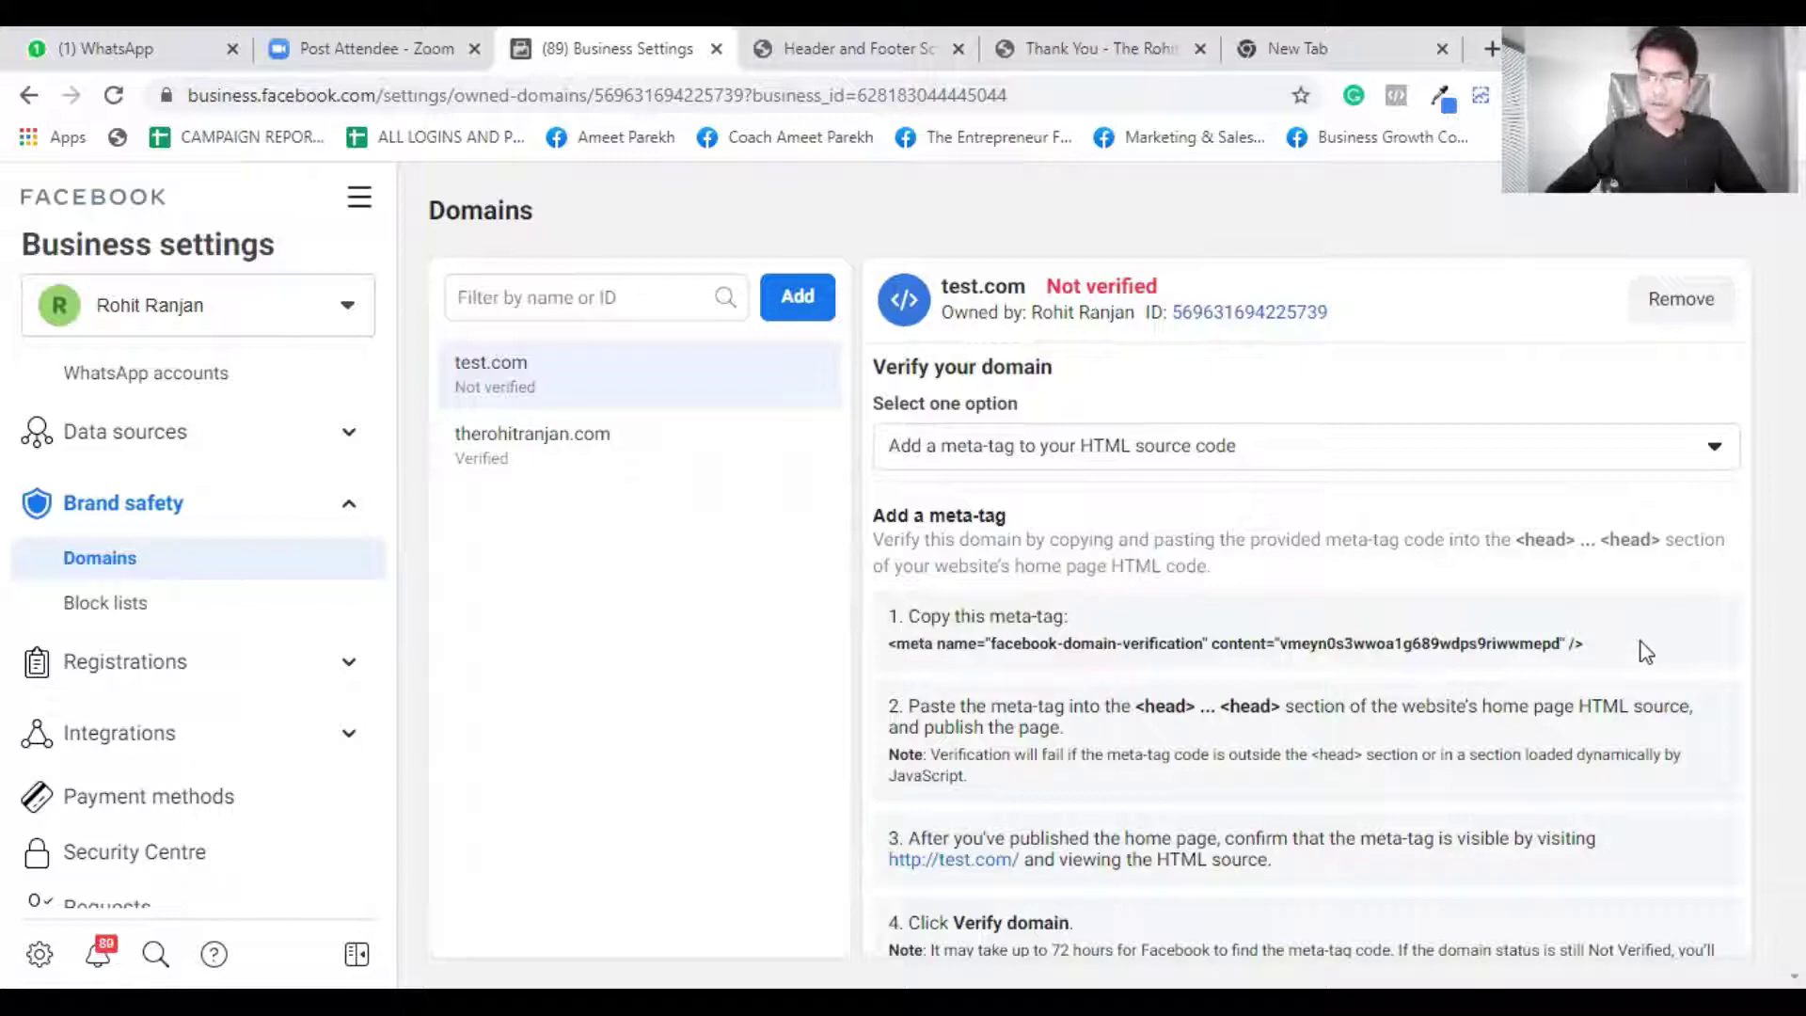
left_click(1091, 645)
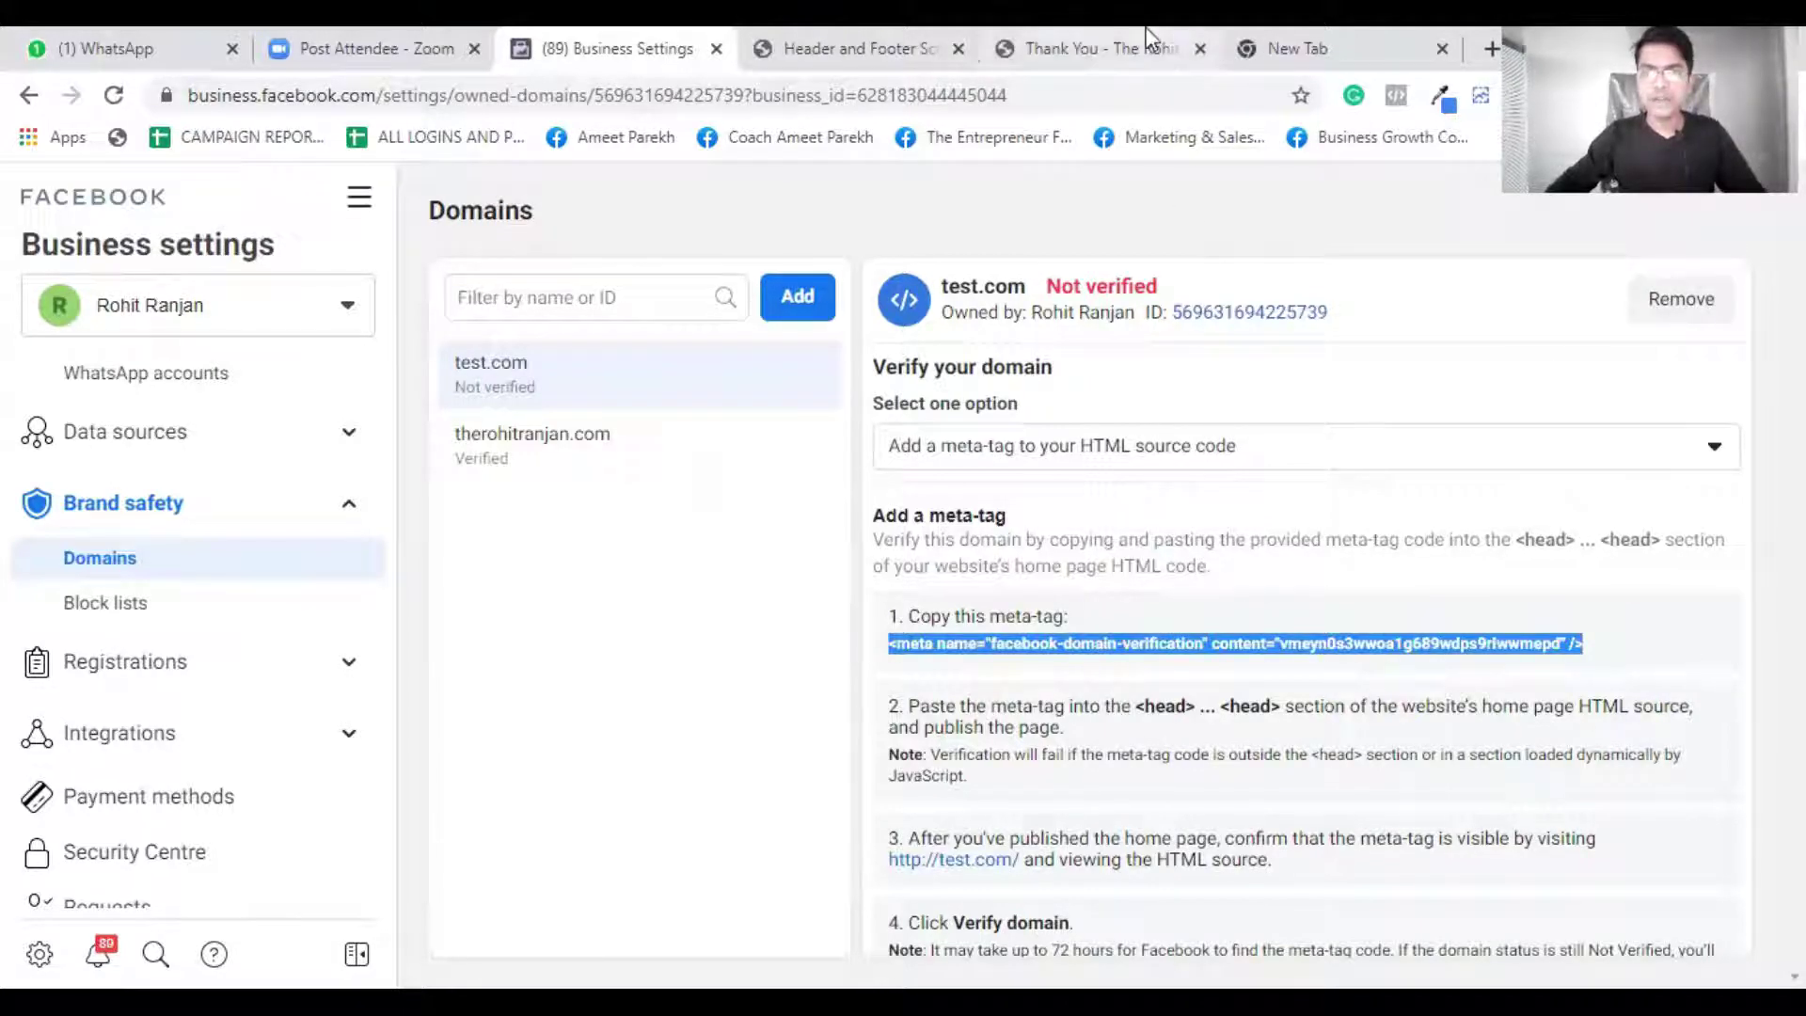
- Replace the code under Scripts in header in WordPress with the copied Facebook domain verification meta-tag and save the settings
left_click(1119, 42)
left_click(1270, 47)
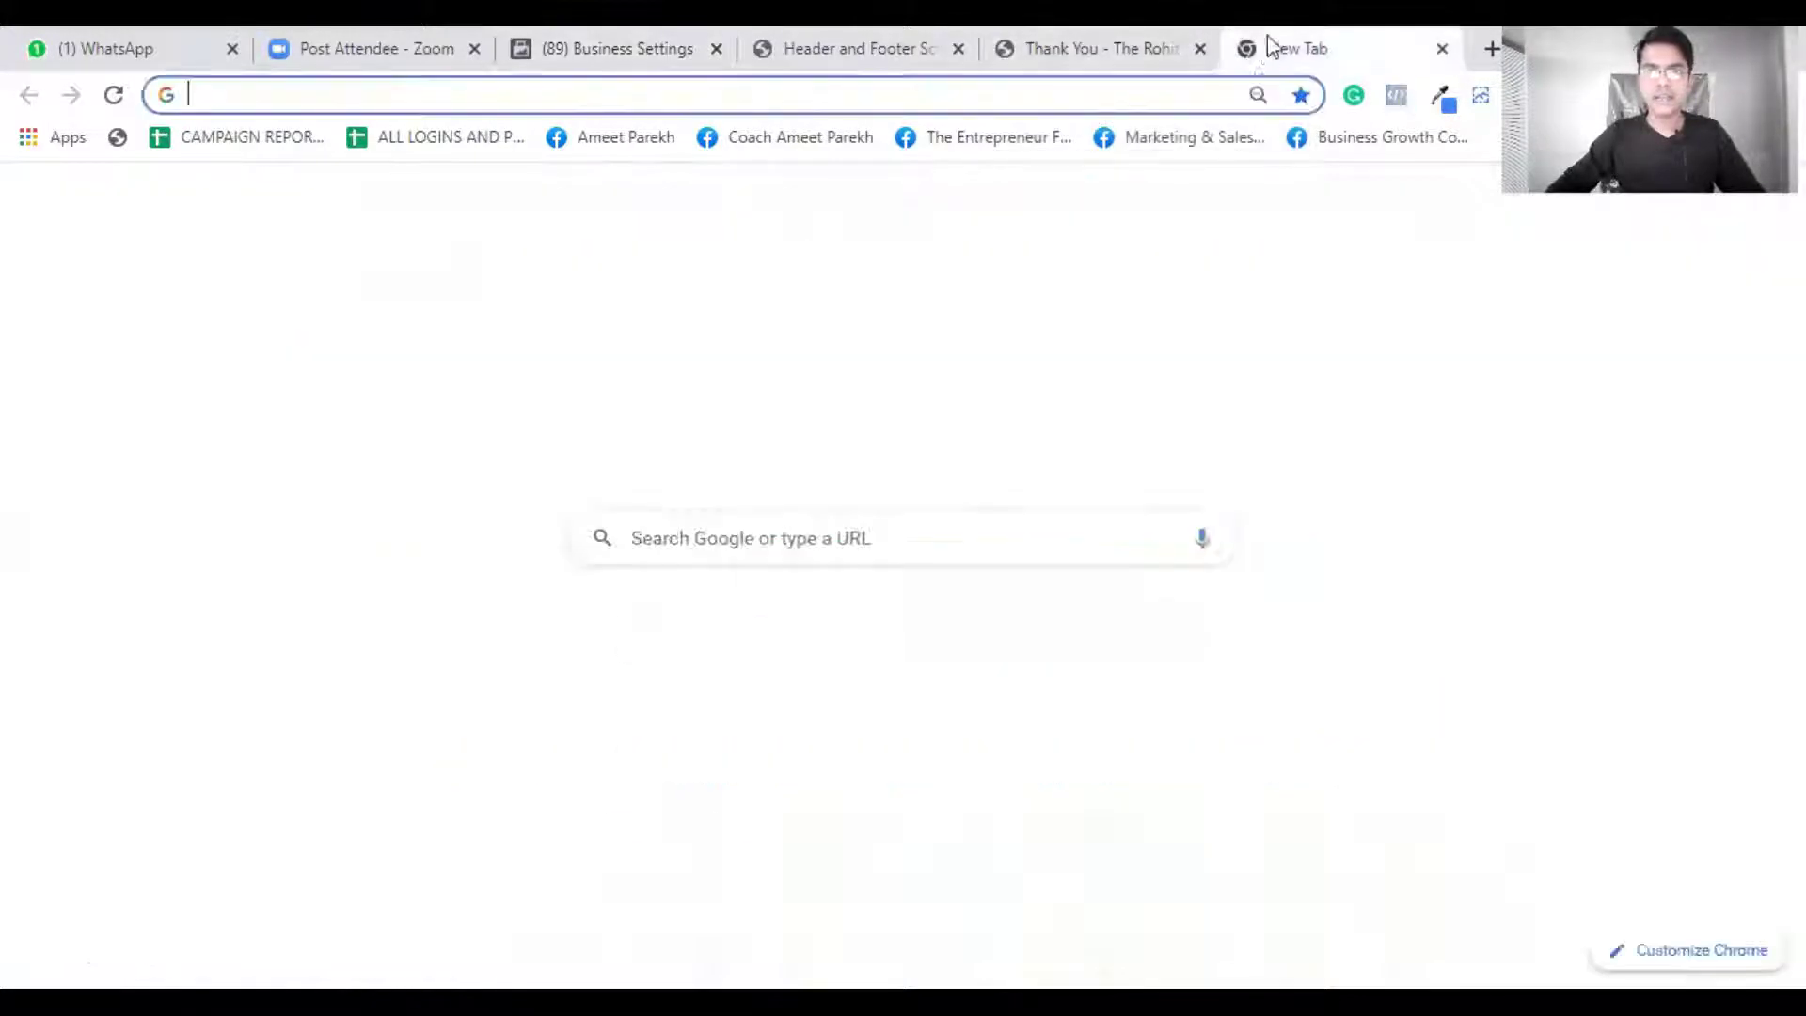
left_click(837, 45)
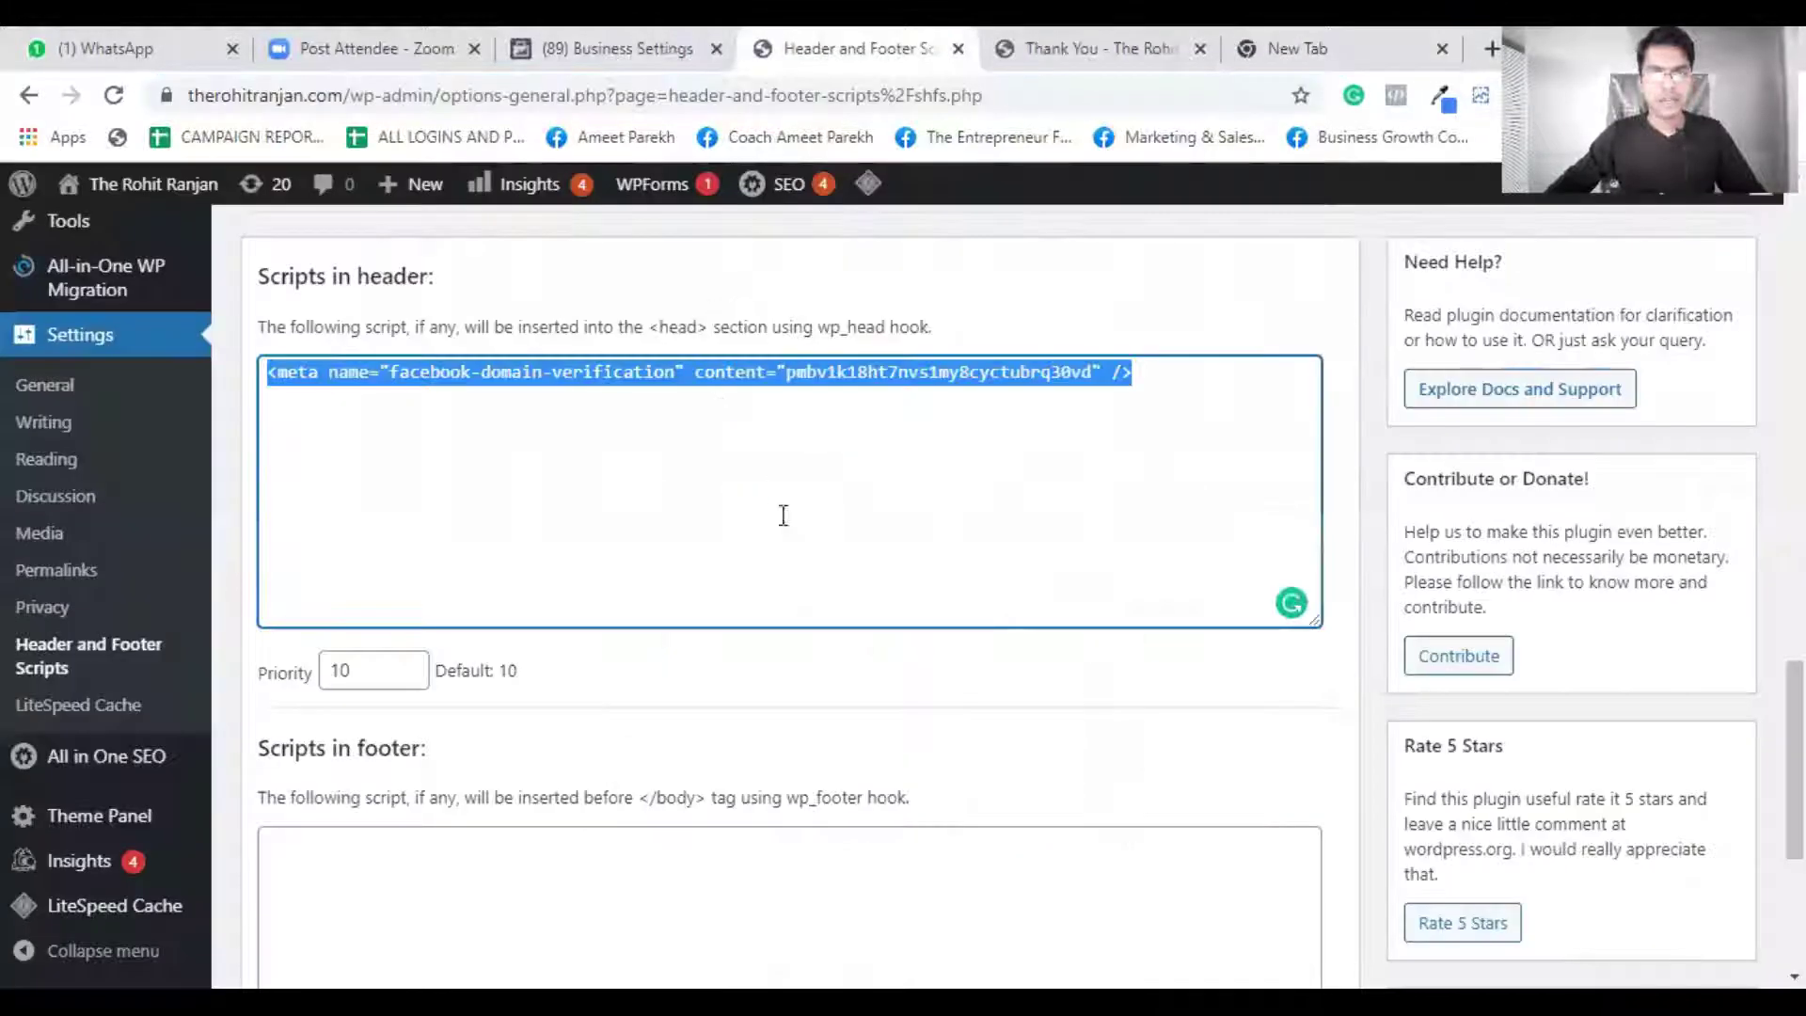
key("ctrl+v")
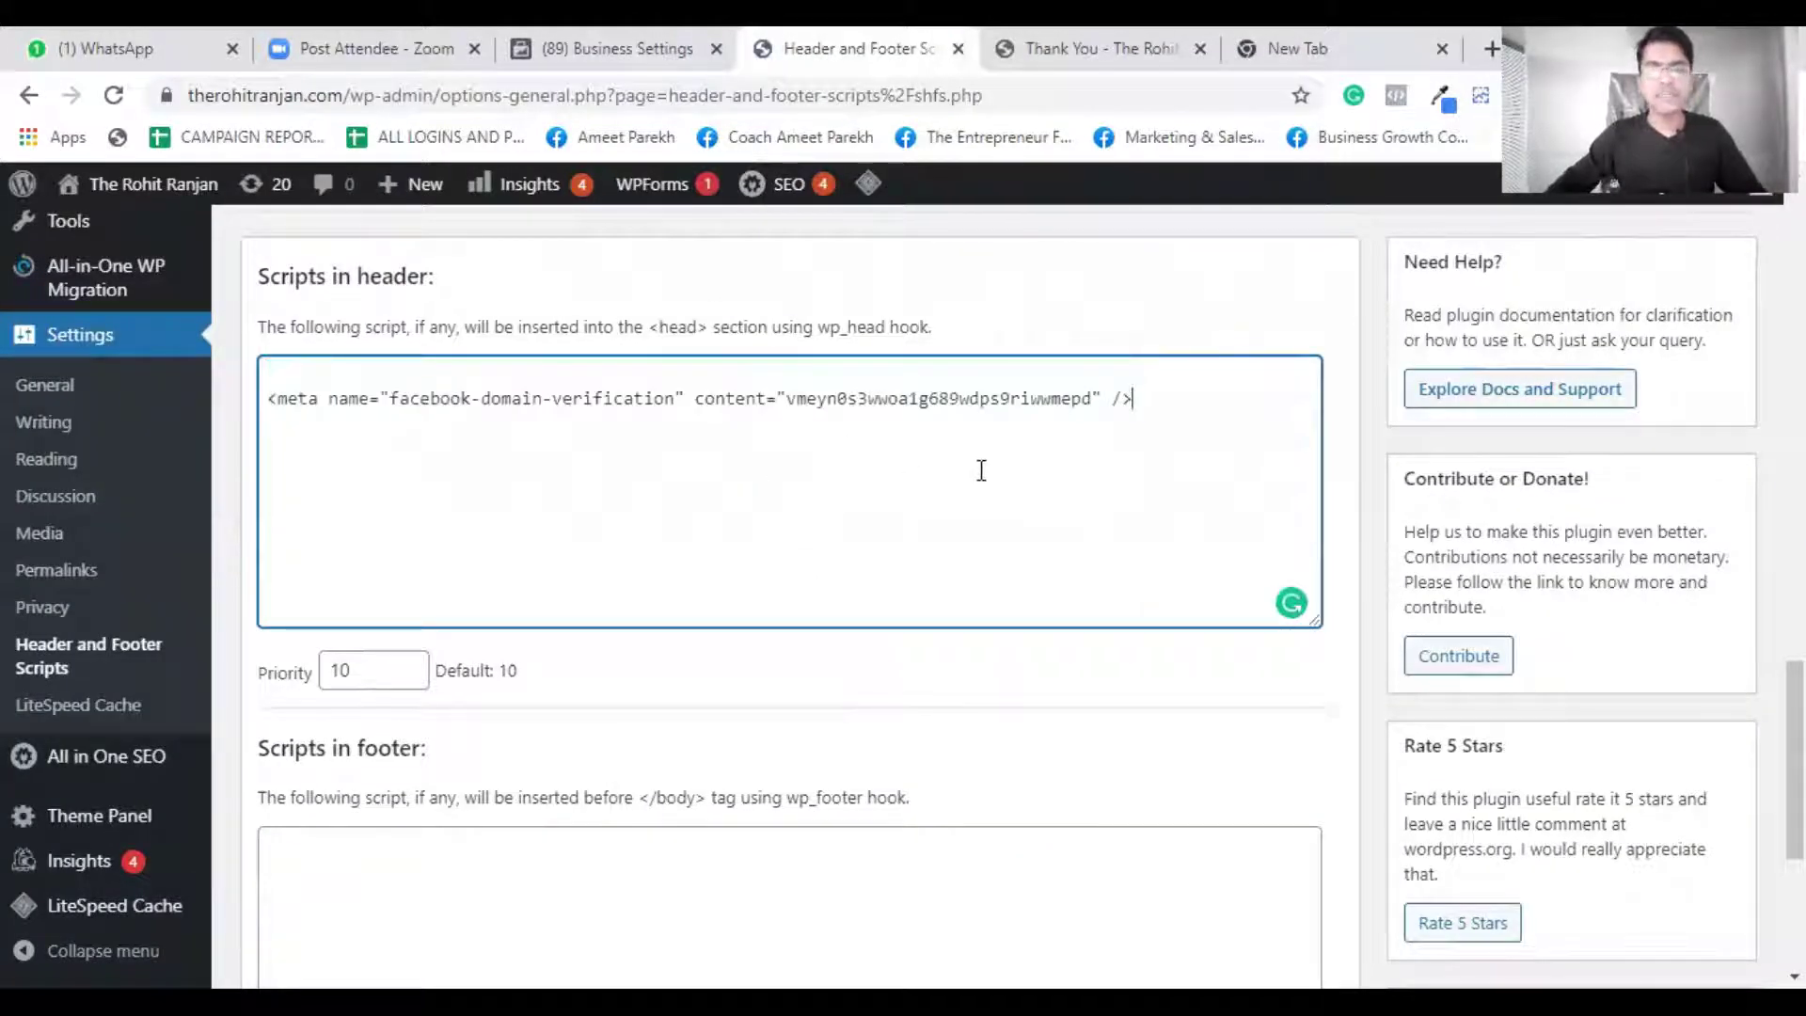
scroll(836, 507, "down", 5)
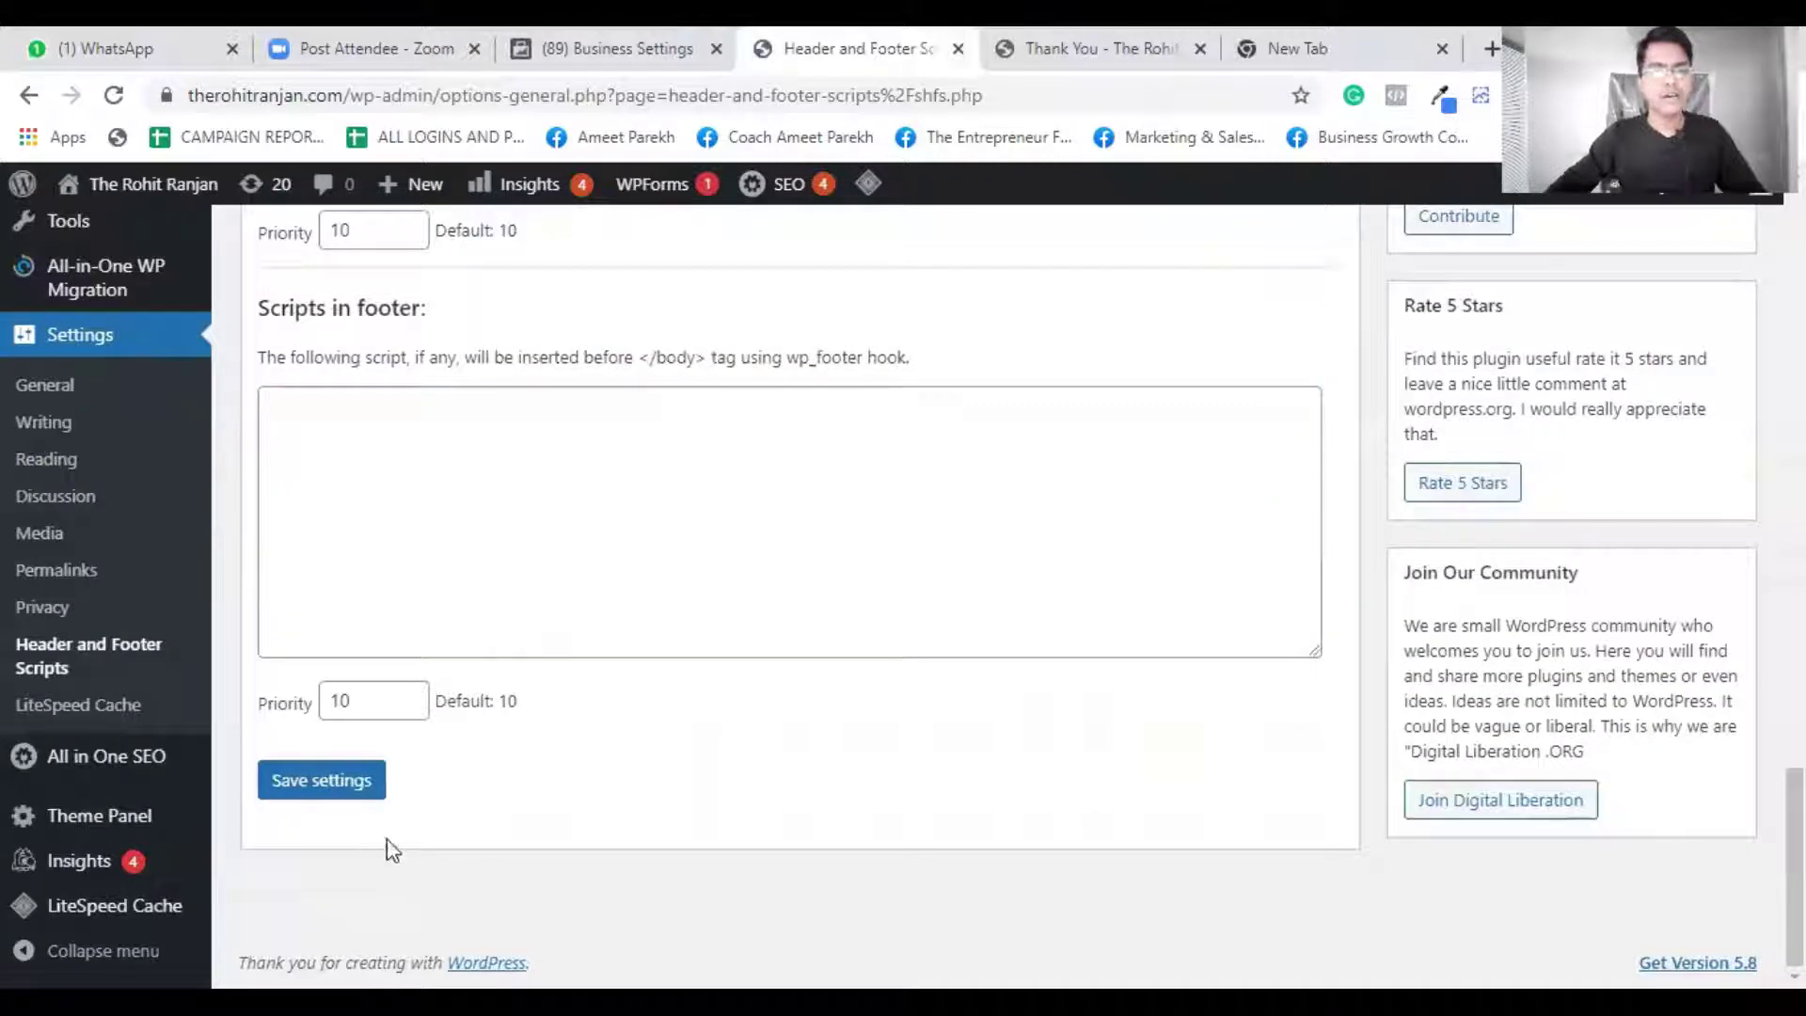
left_click(334, 788)
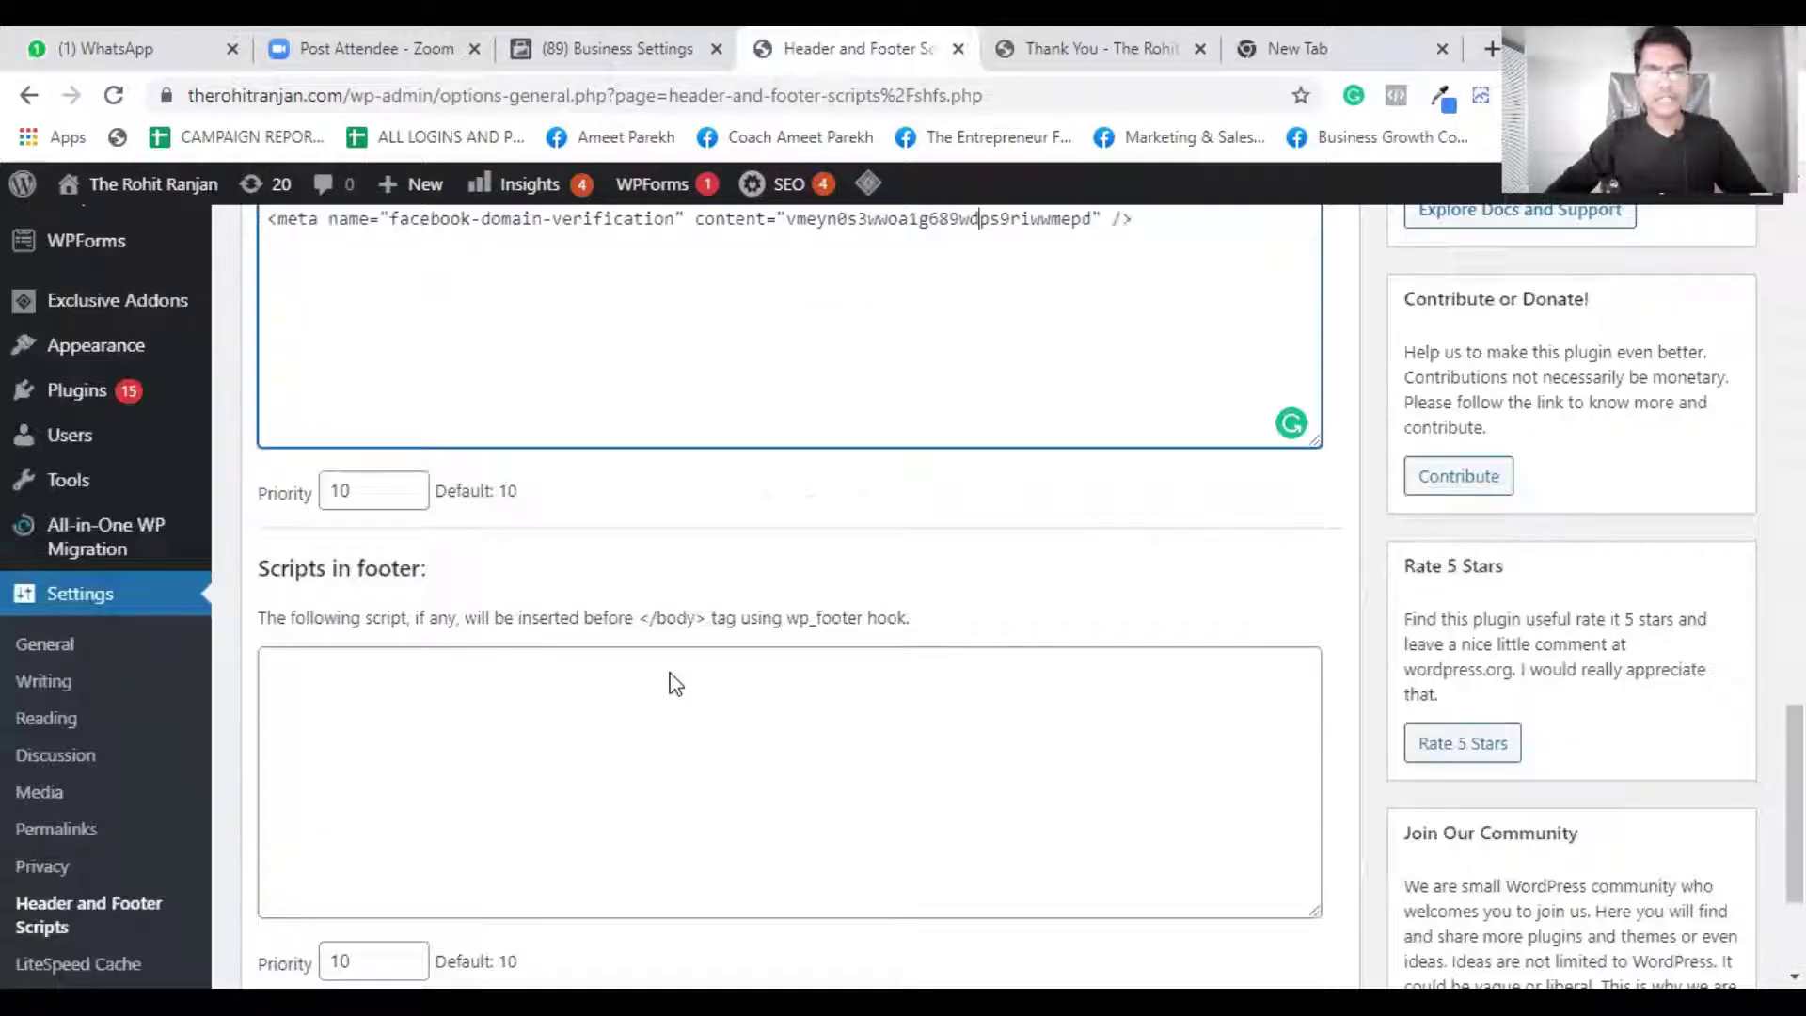
scroll(659, 282, "up", 4)
- Go back to Facebook Business settings, request verification of the test.com domain, and check its status
left_click(595, 29)
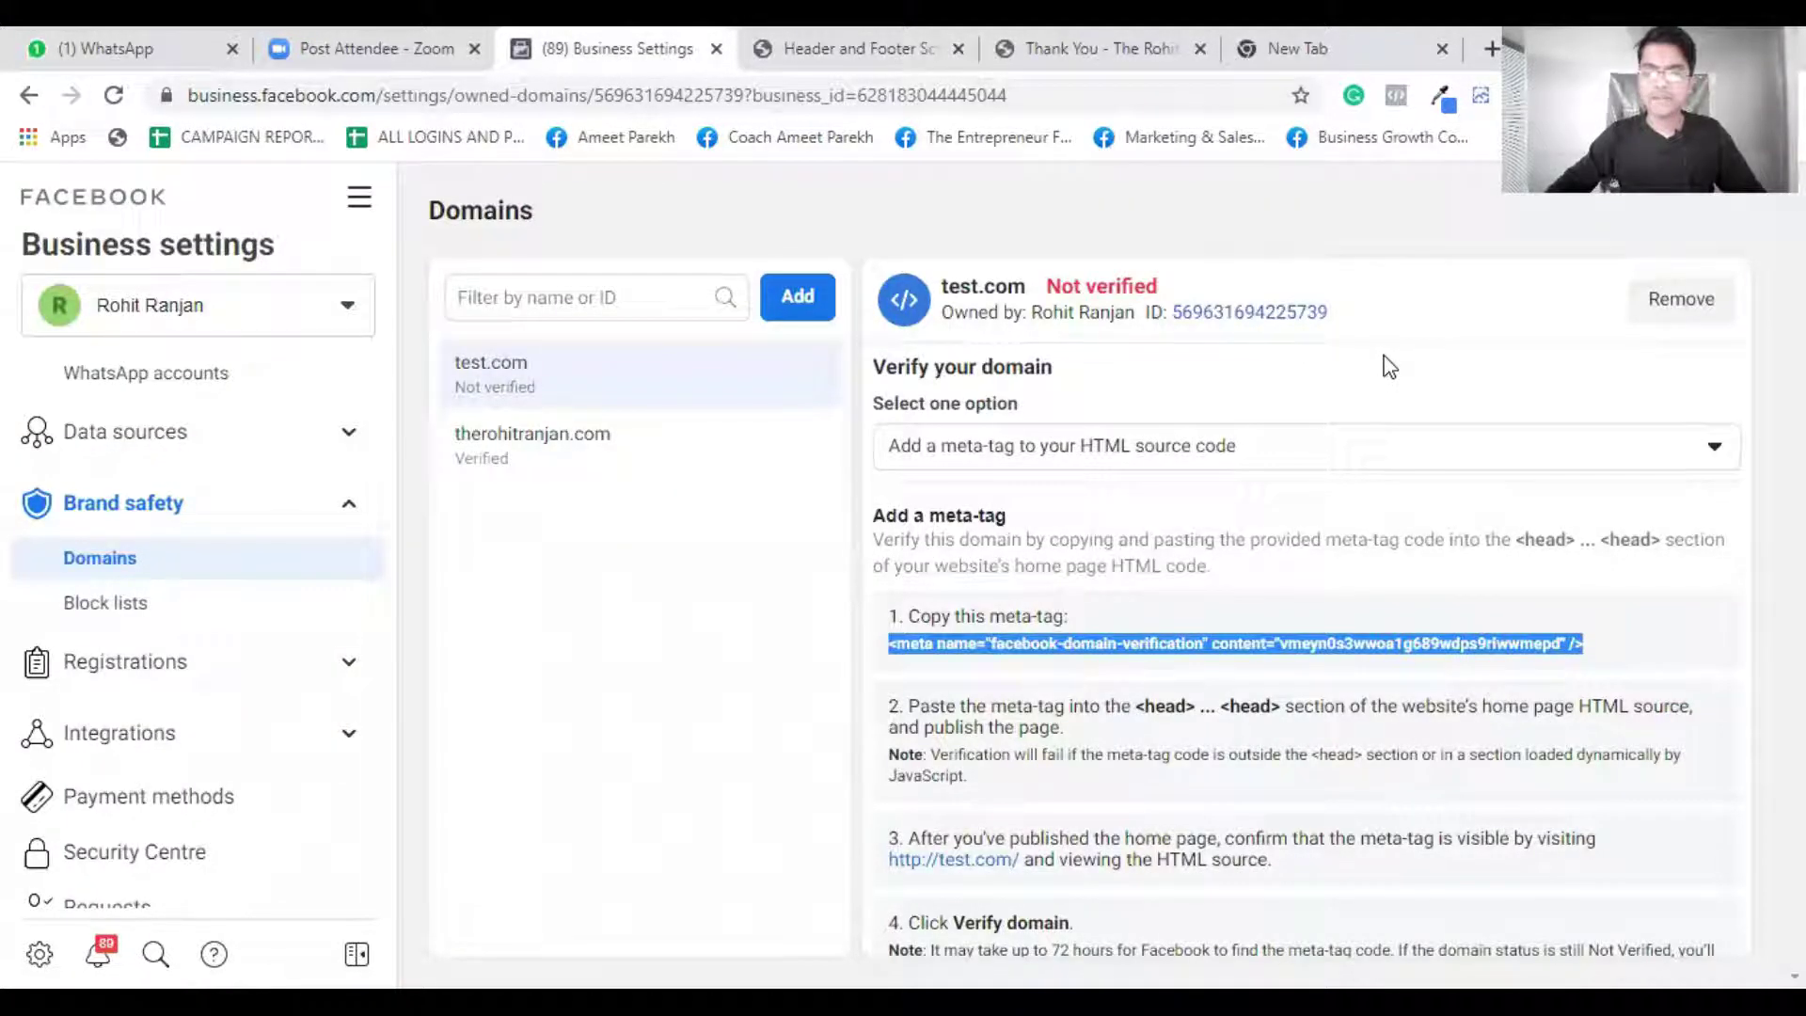
key("ctrl+minus")
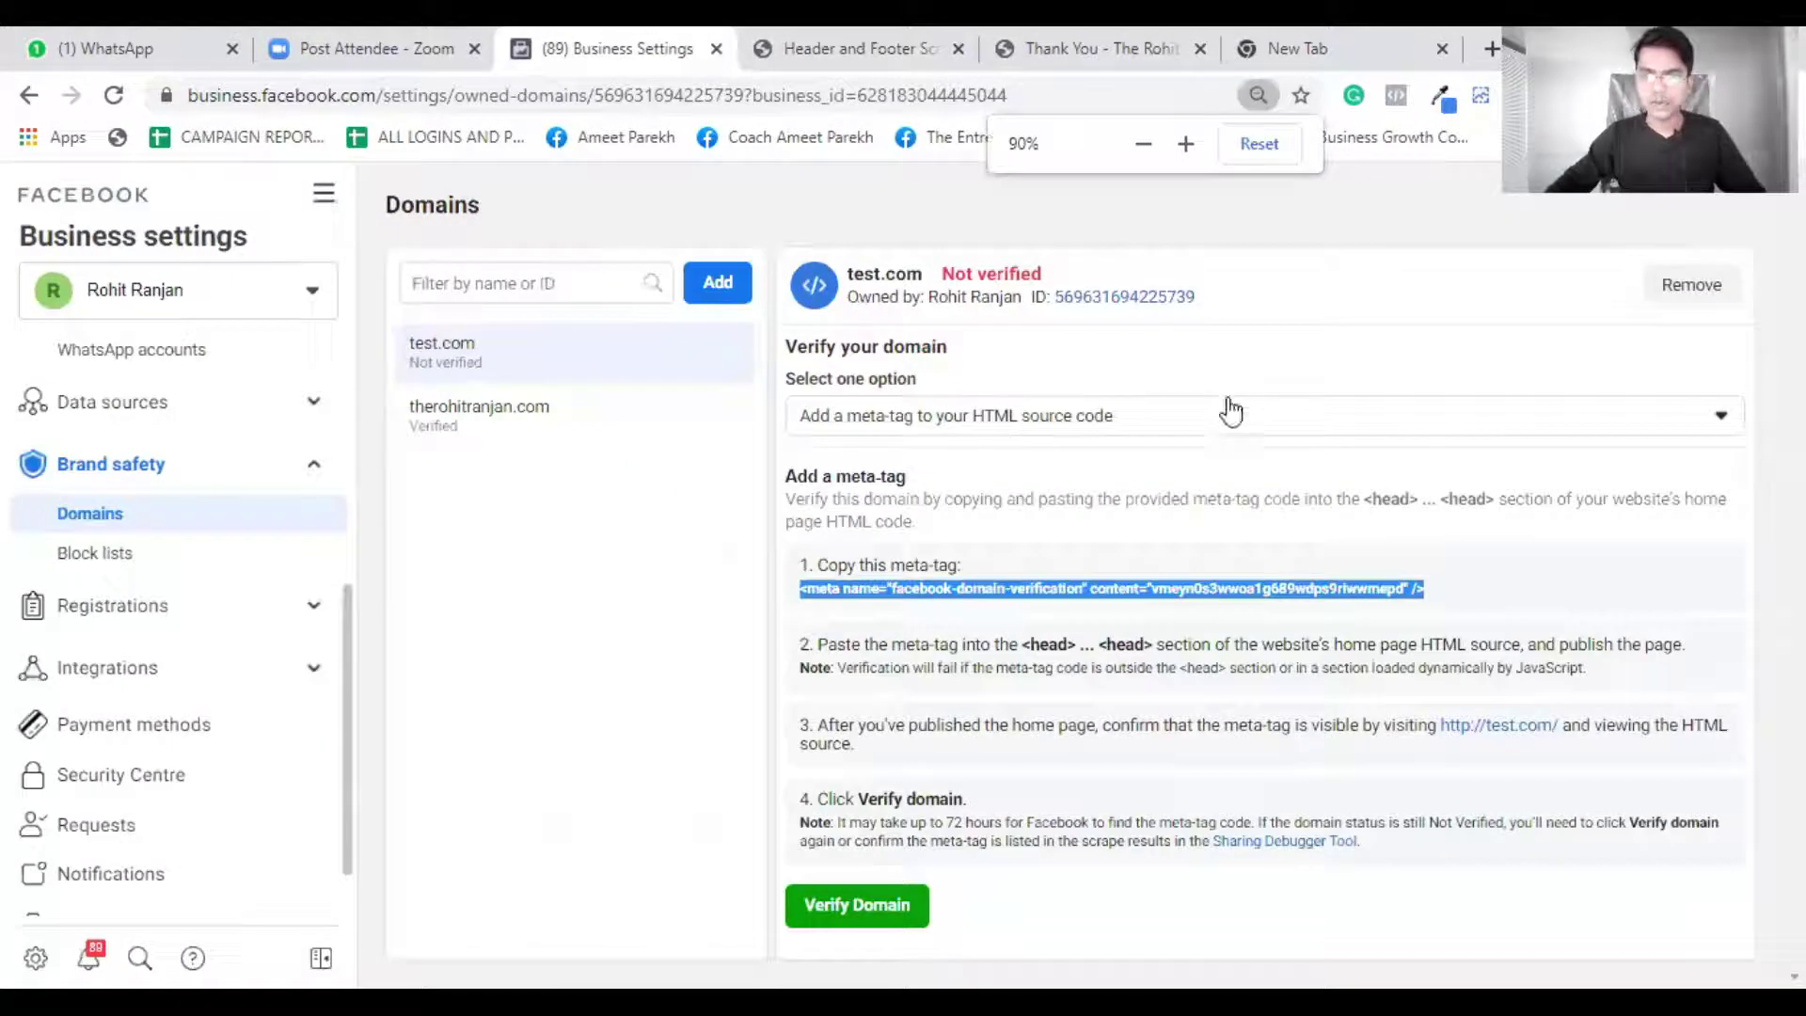
left_click(859, 919)
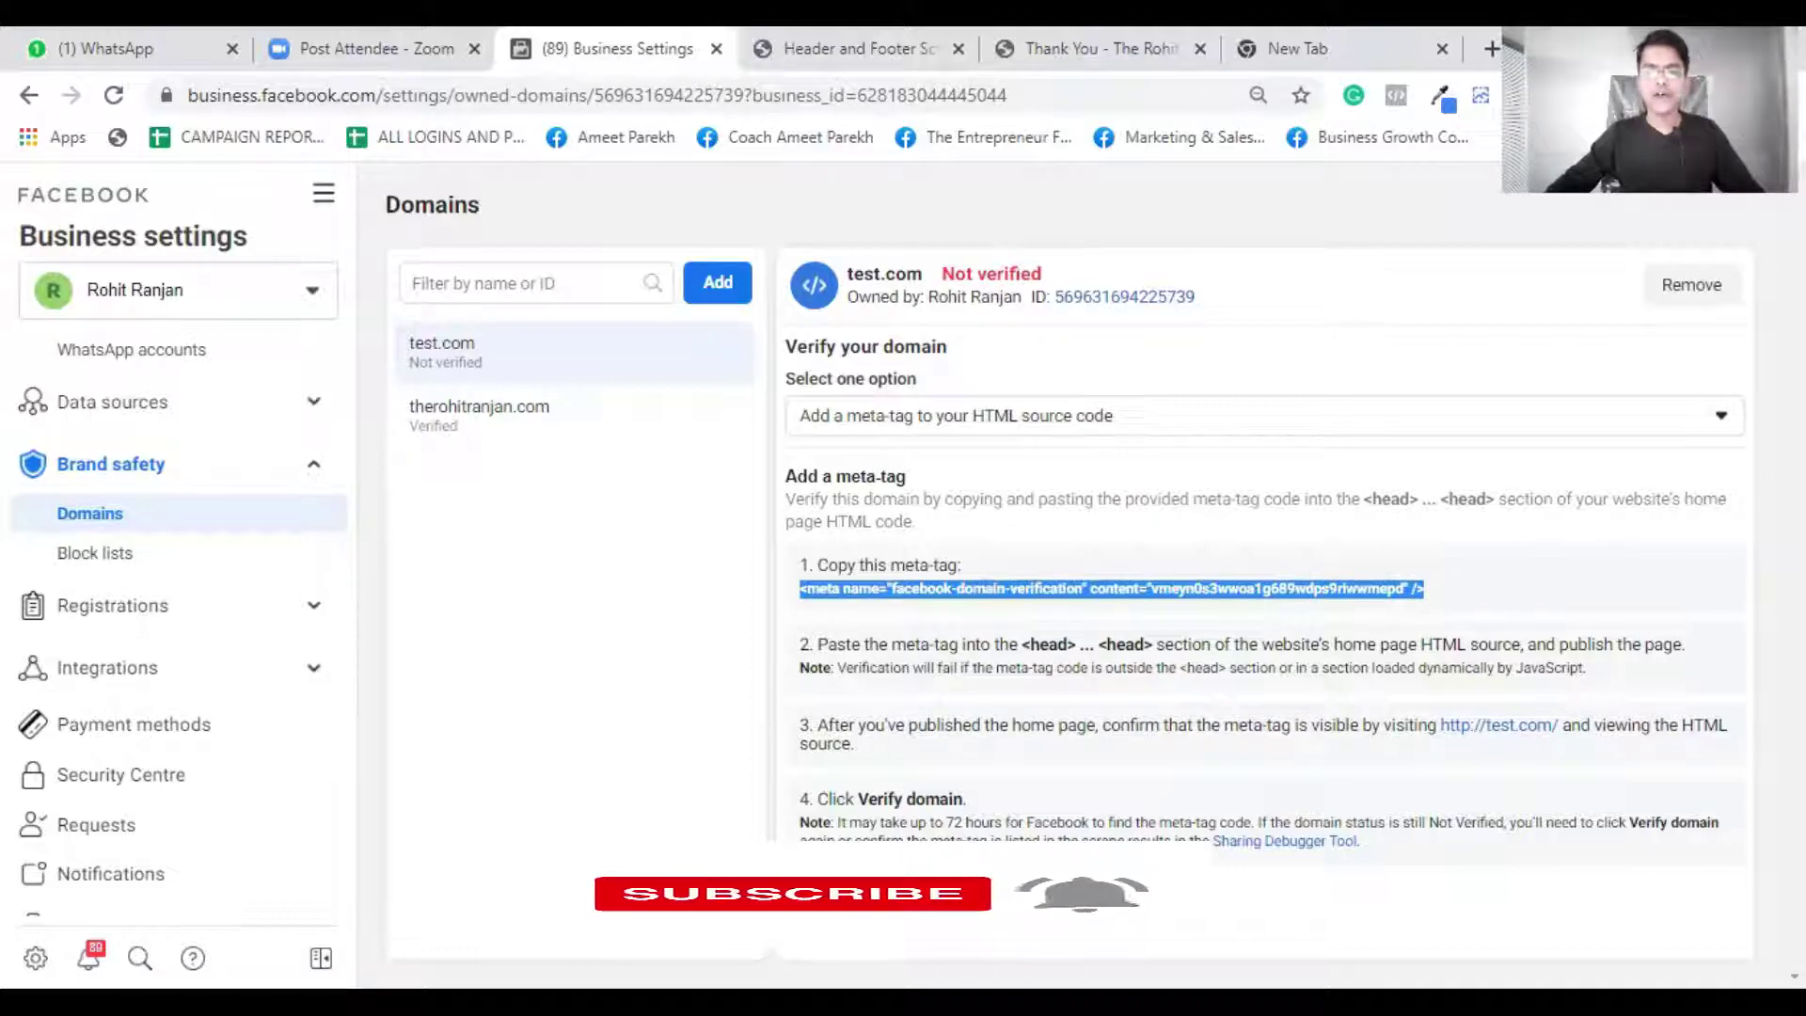
mouse_move(987, 279)
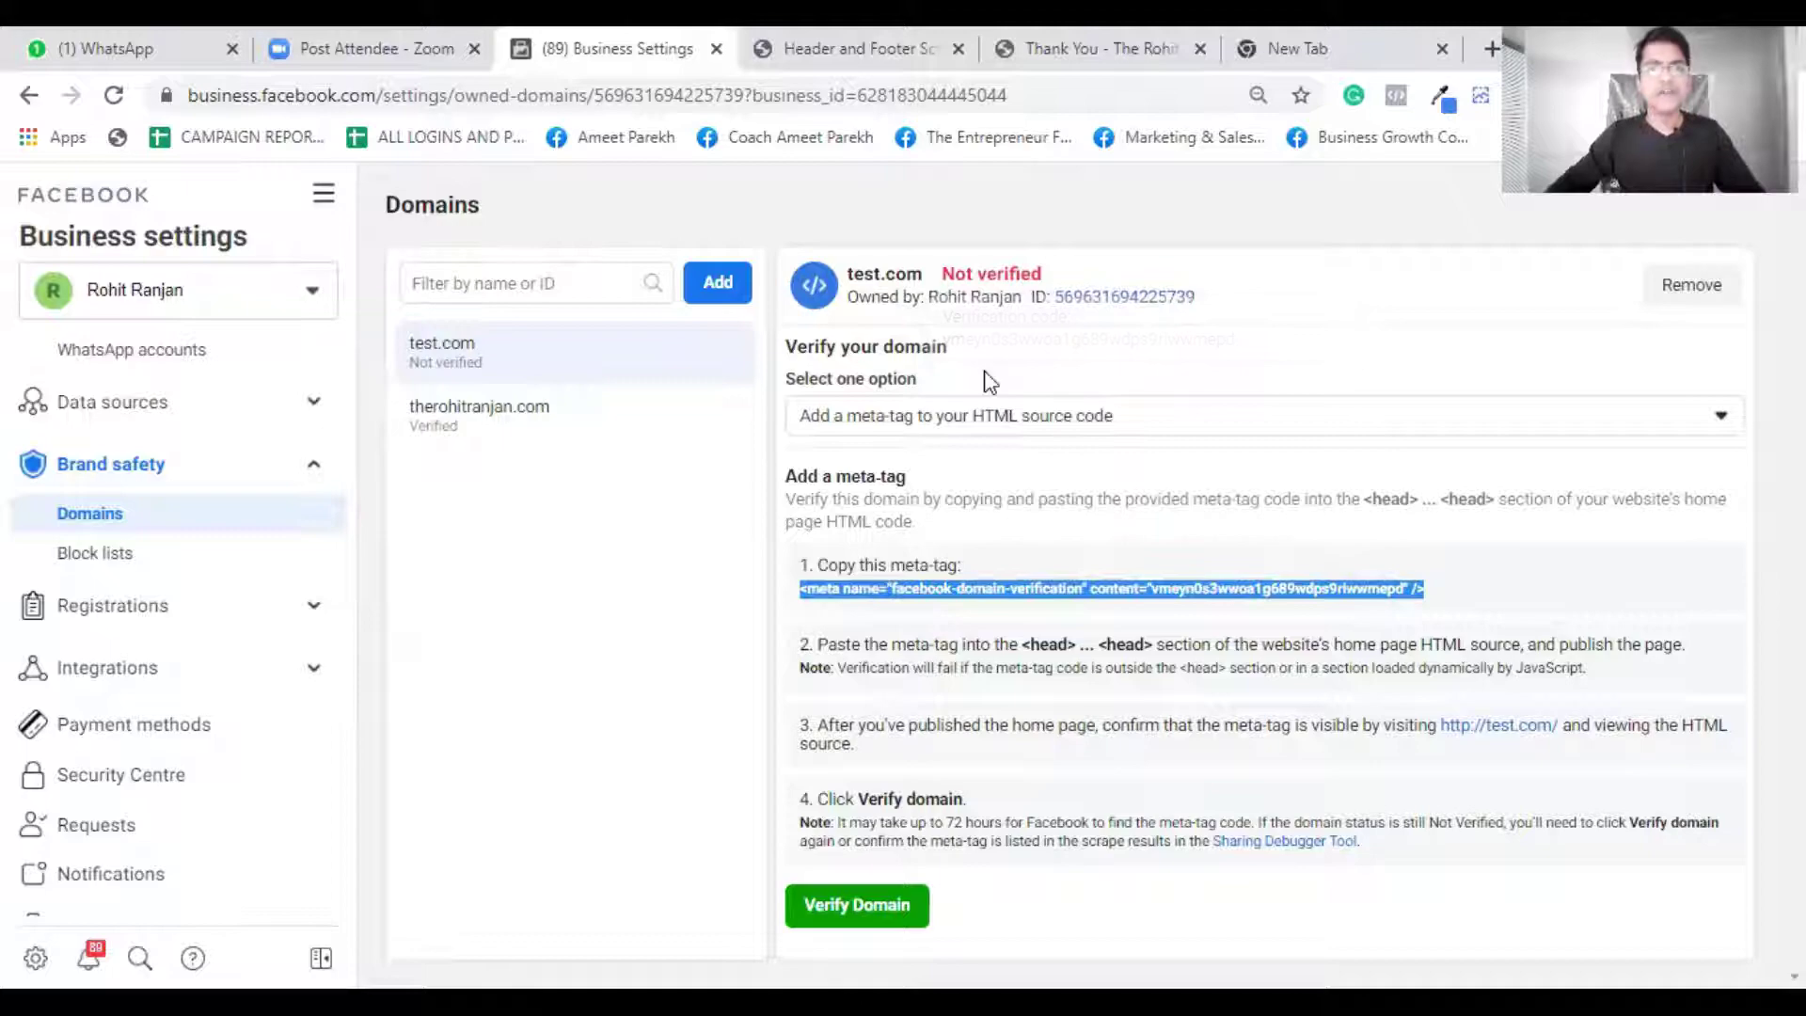
- Look through the list of all Facebook business tools and open Events Manager
left_click(329, 195)
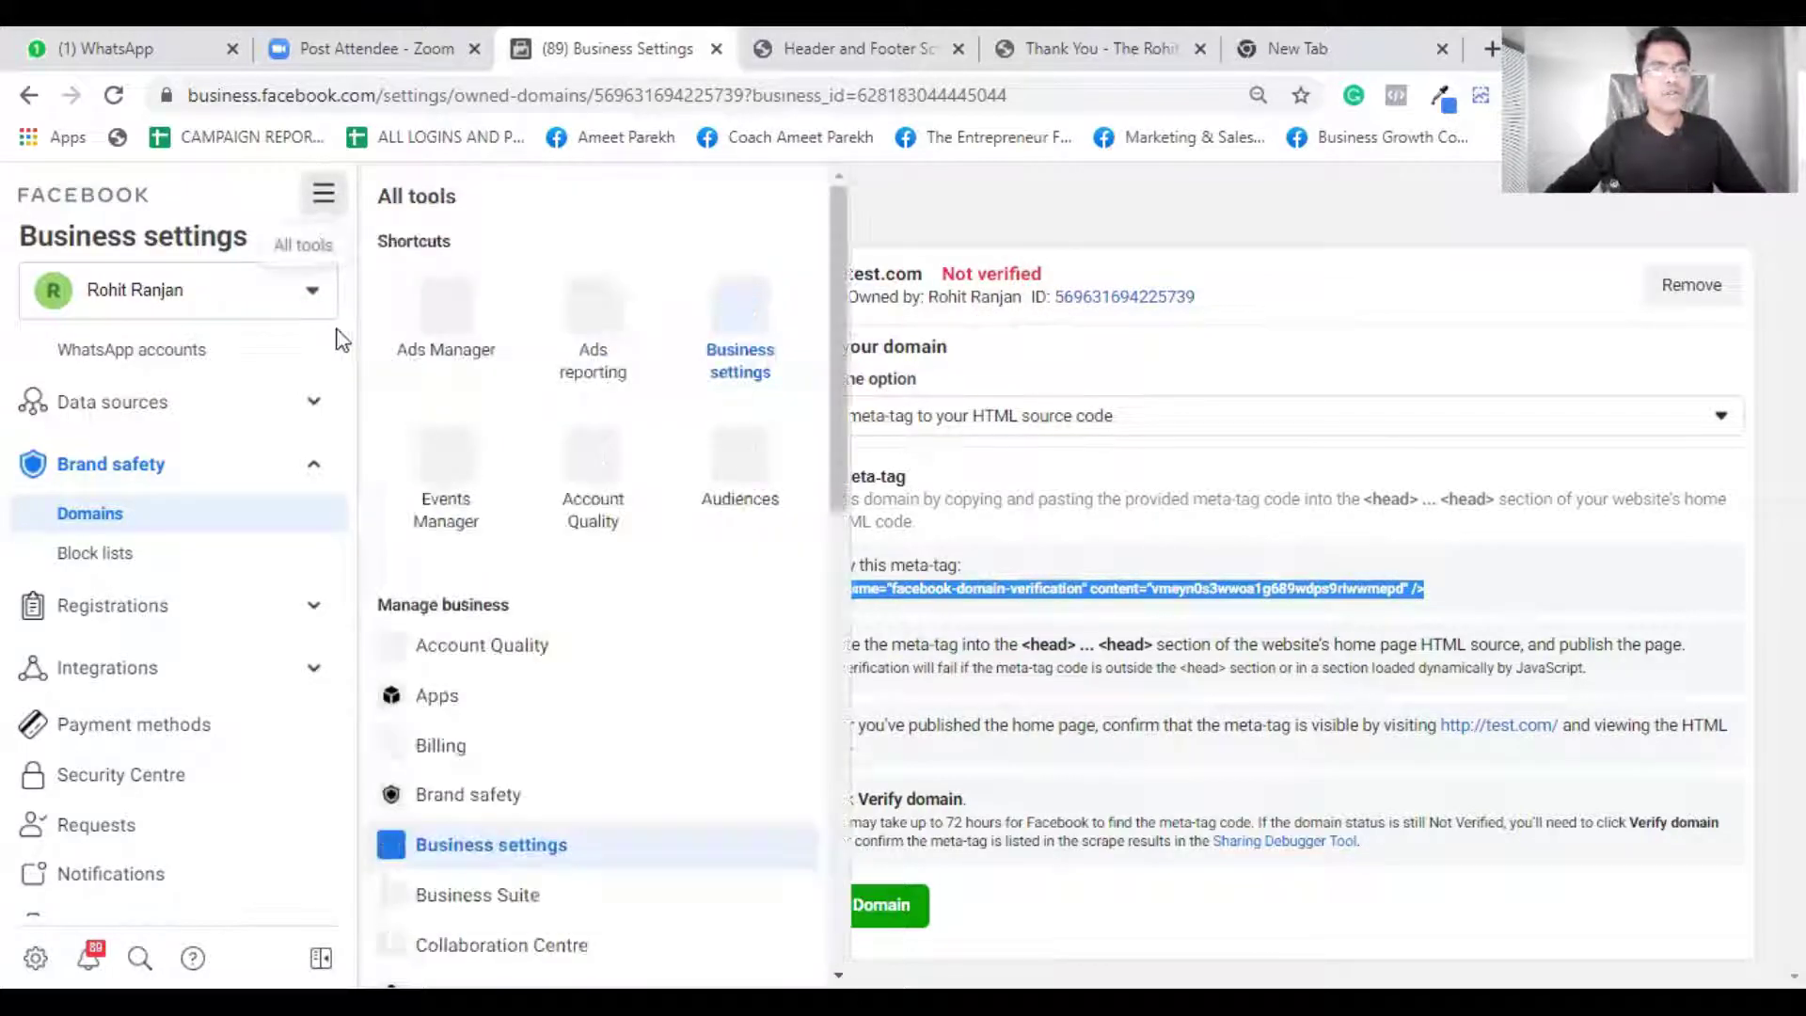
scroll(640, 565, "down", 7)
scroll(586, 563, "down", 3)
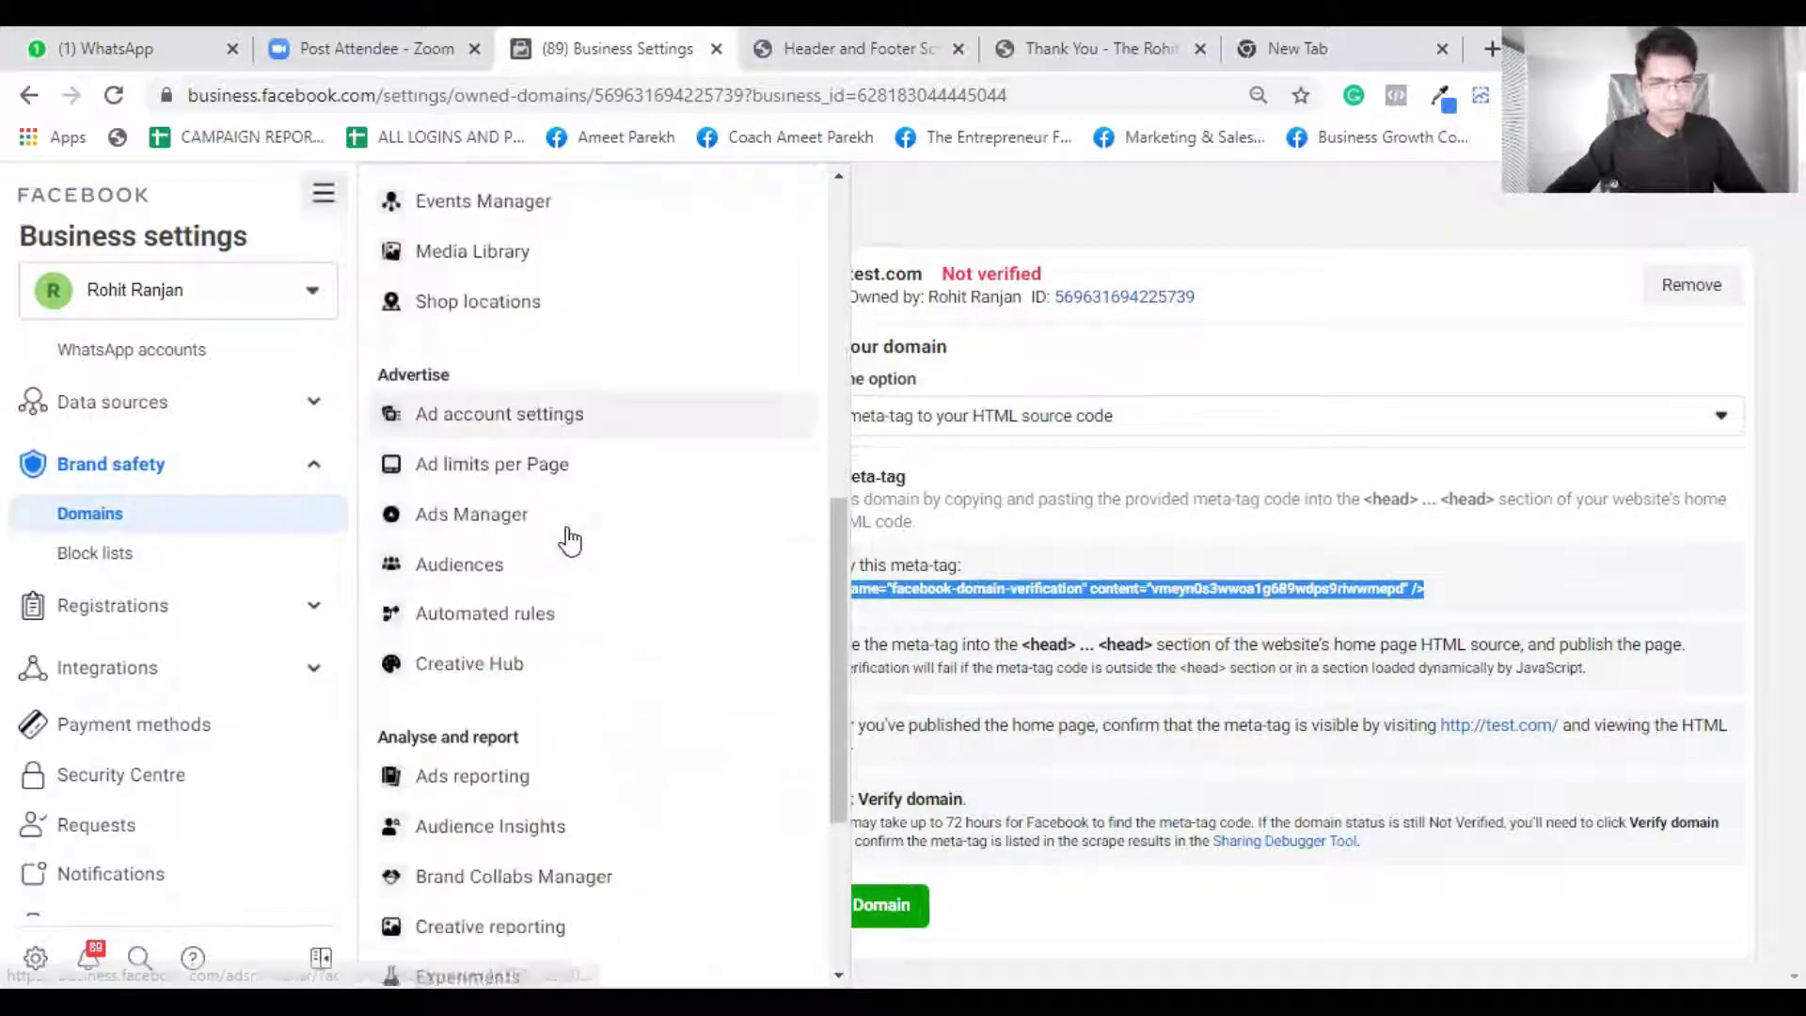
scroll(656, 618, "up", 10)
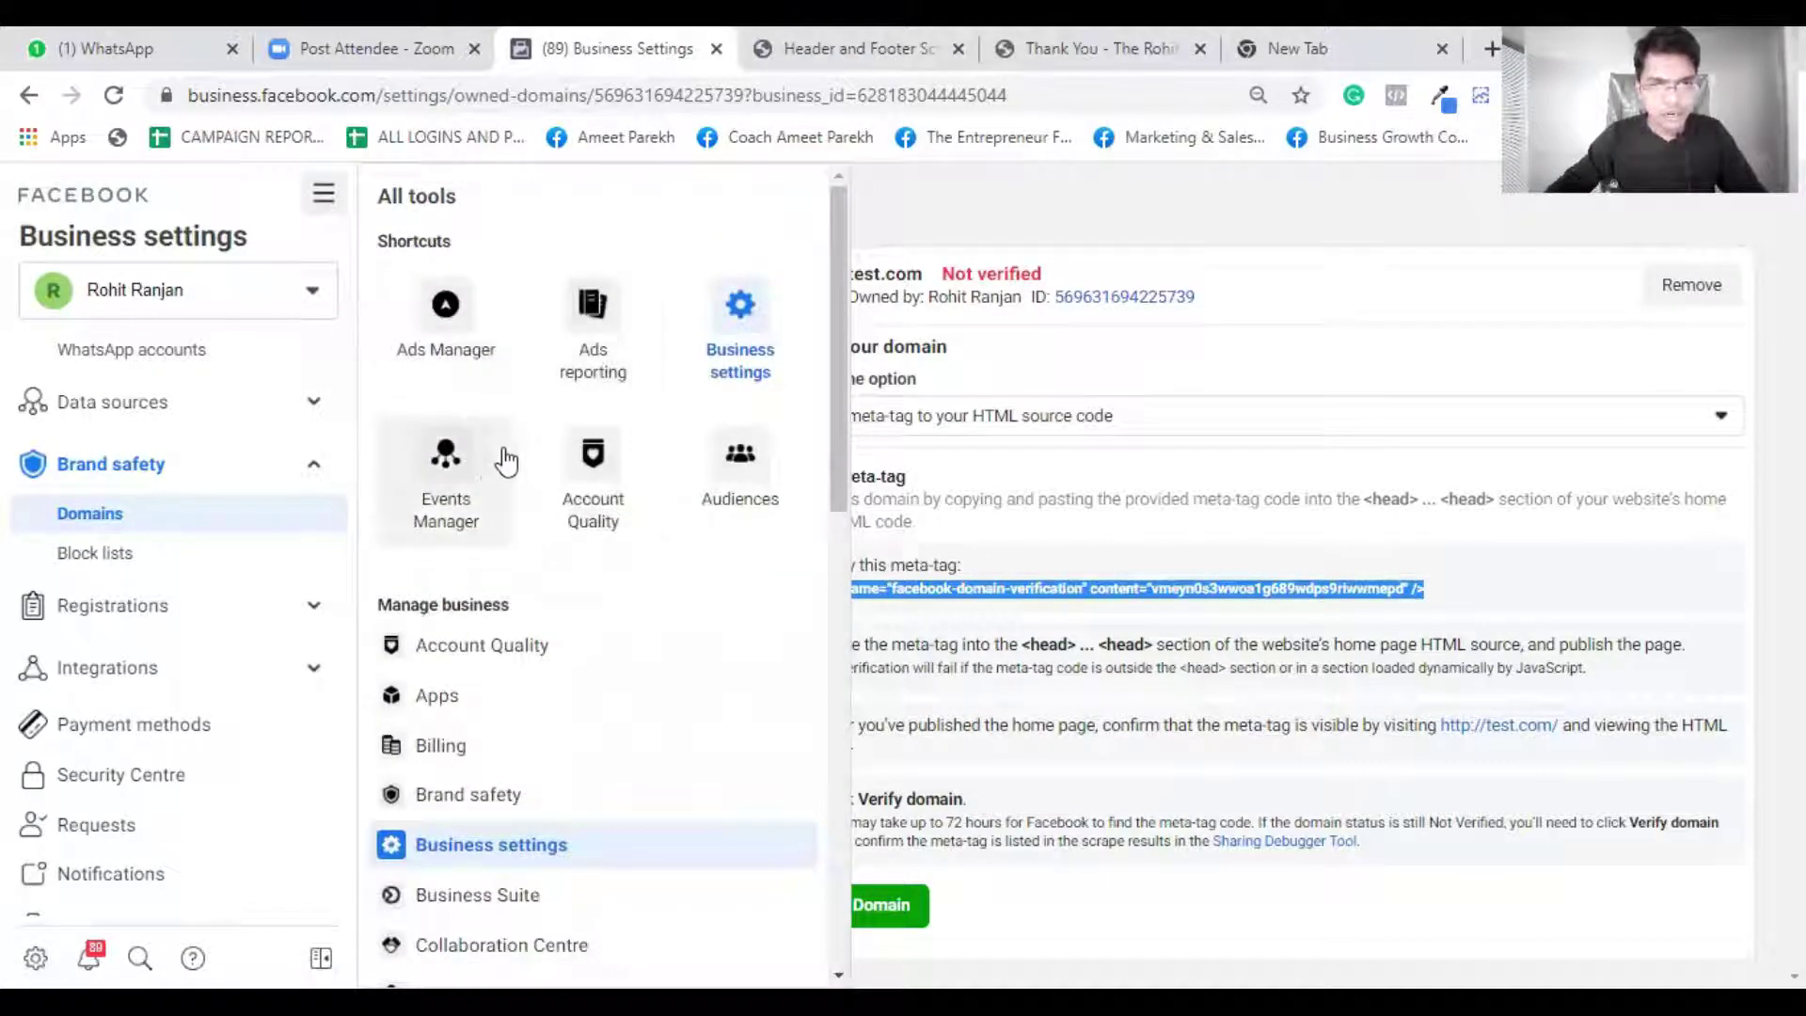
left_click(452, 495)
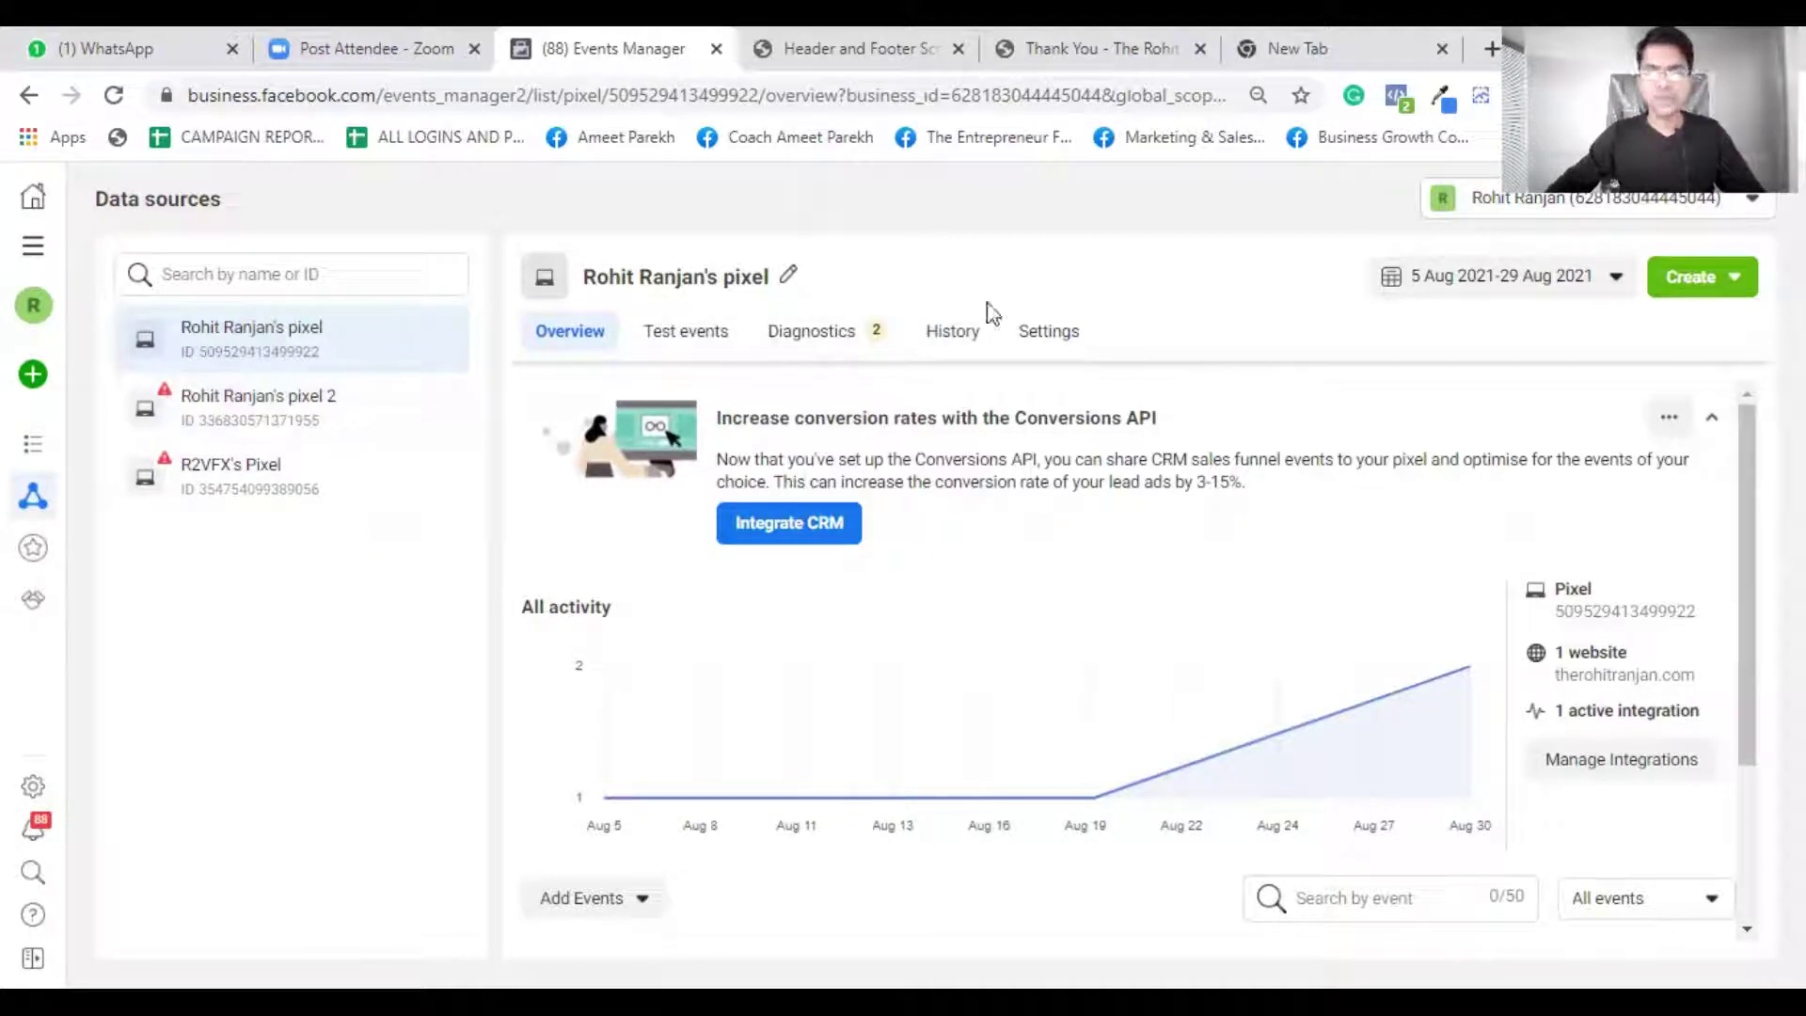
- Show the first pixel's Aggregated event measurement section and open its web events configuration
scroll(1063, 386, "down", 2)
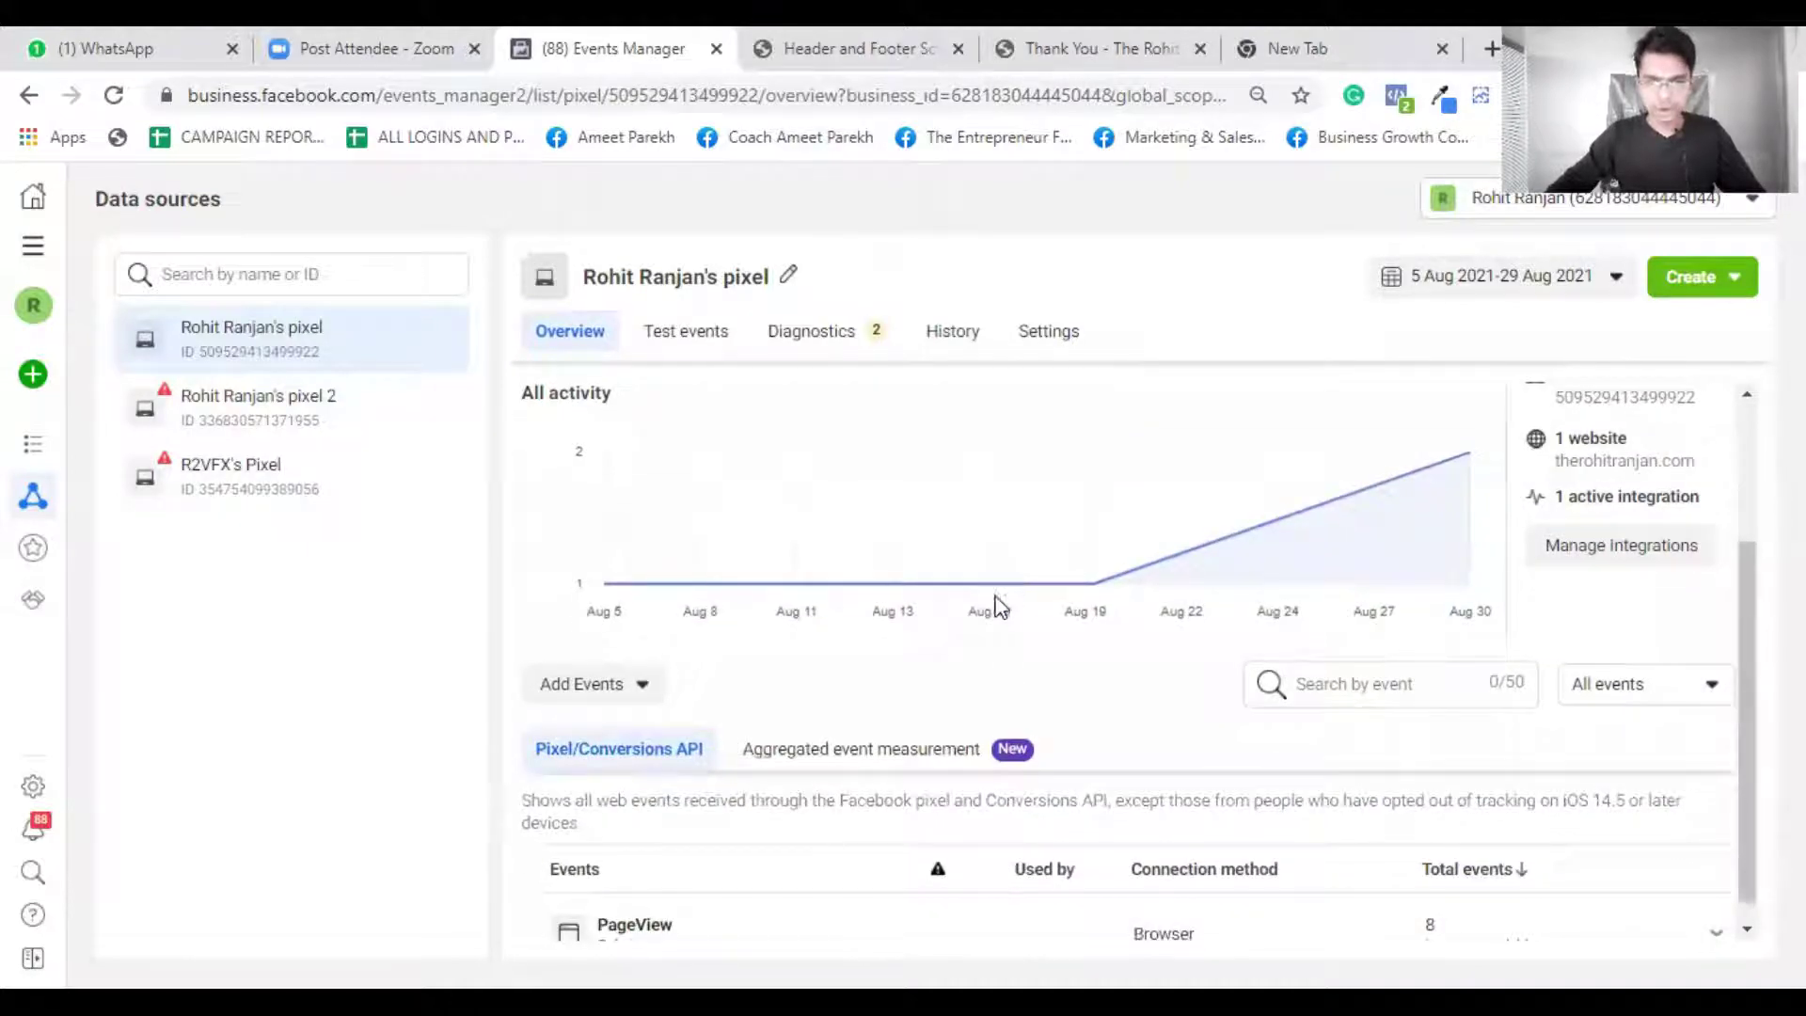
key("ctrl+minus")
key("ctrl+minus")
key("ctrl+minus")
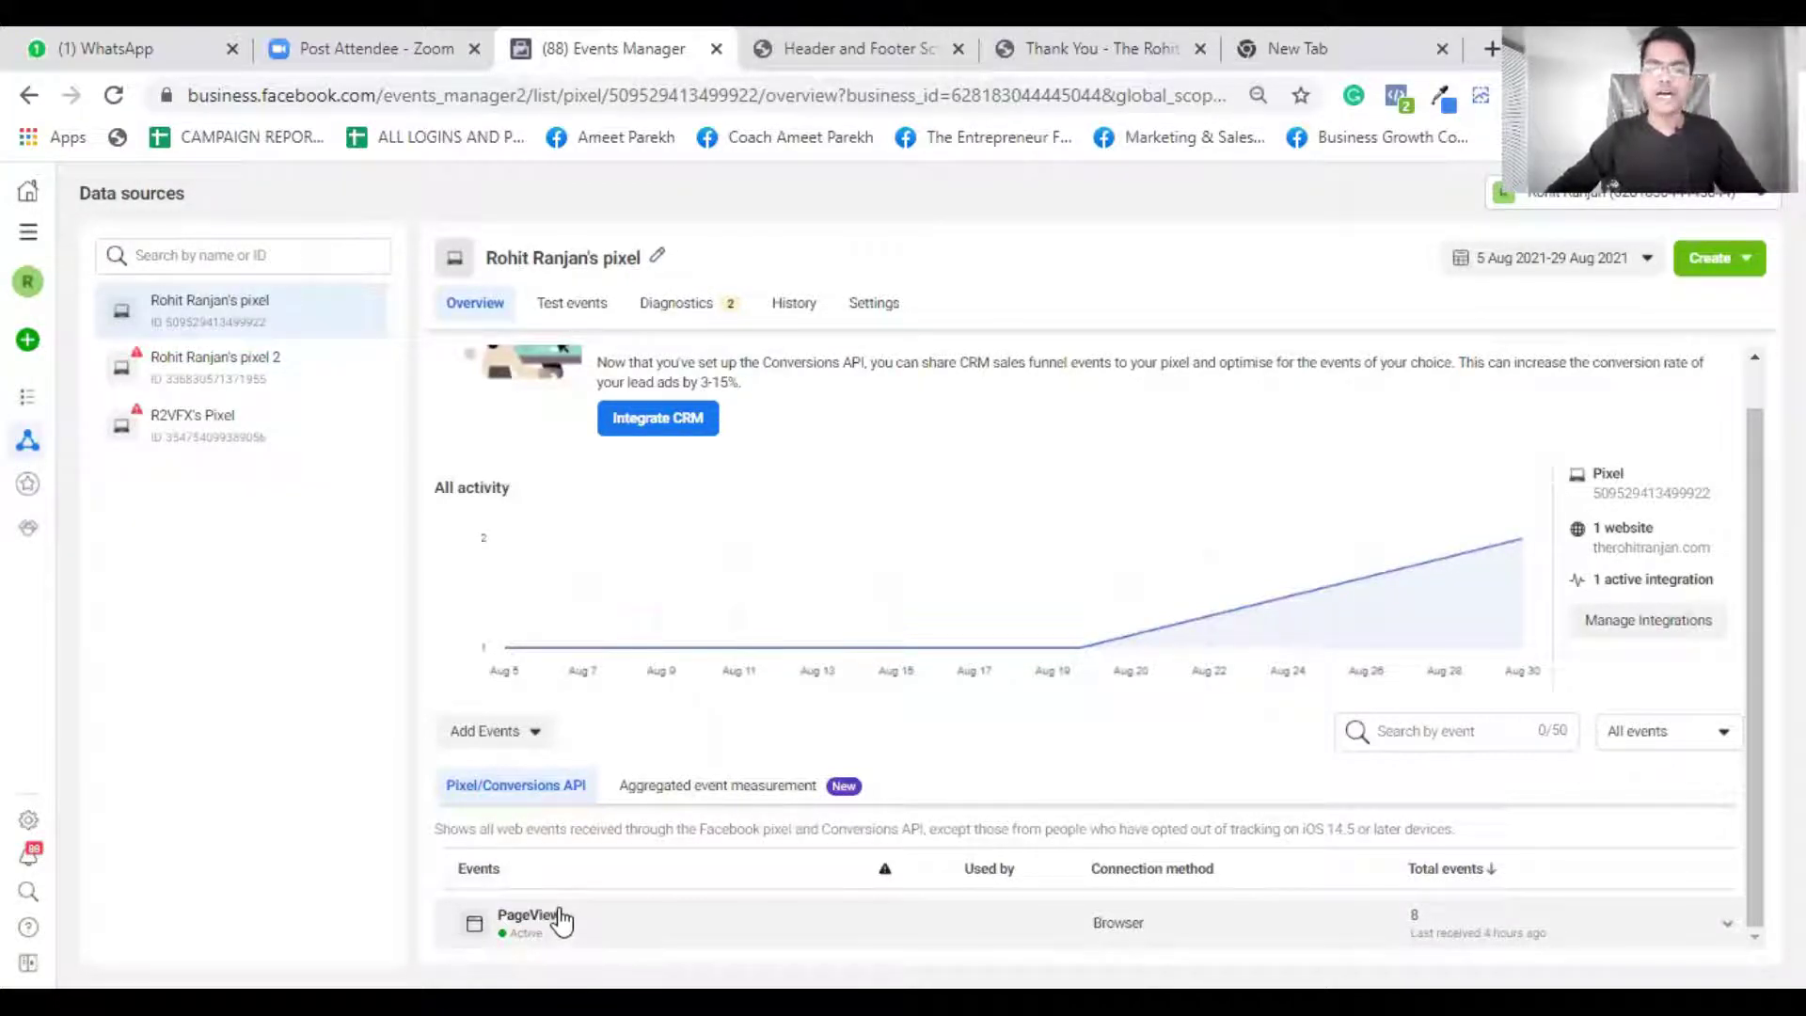
left_click(734, 797)
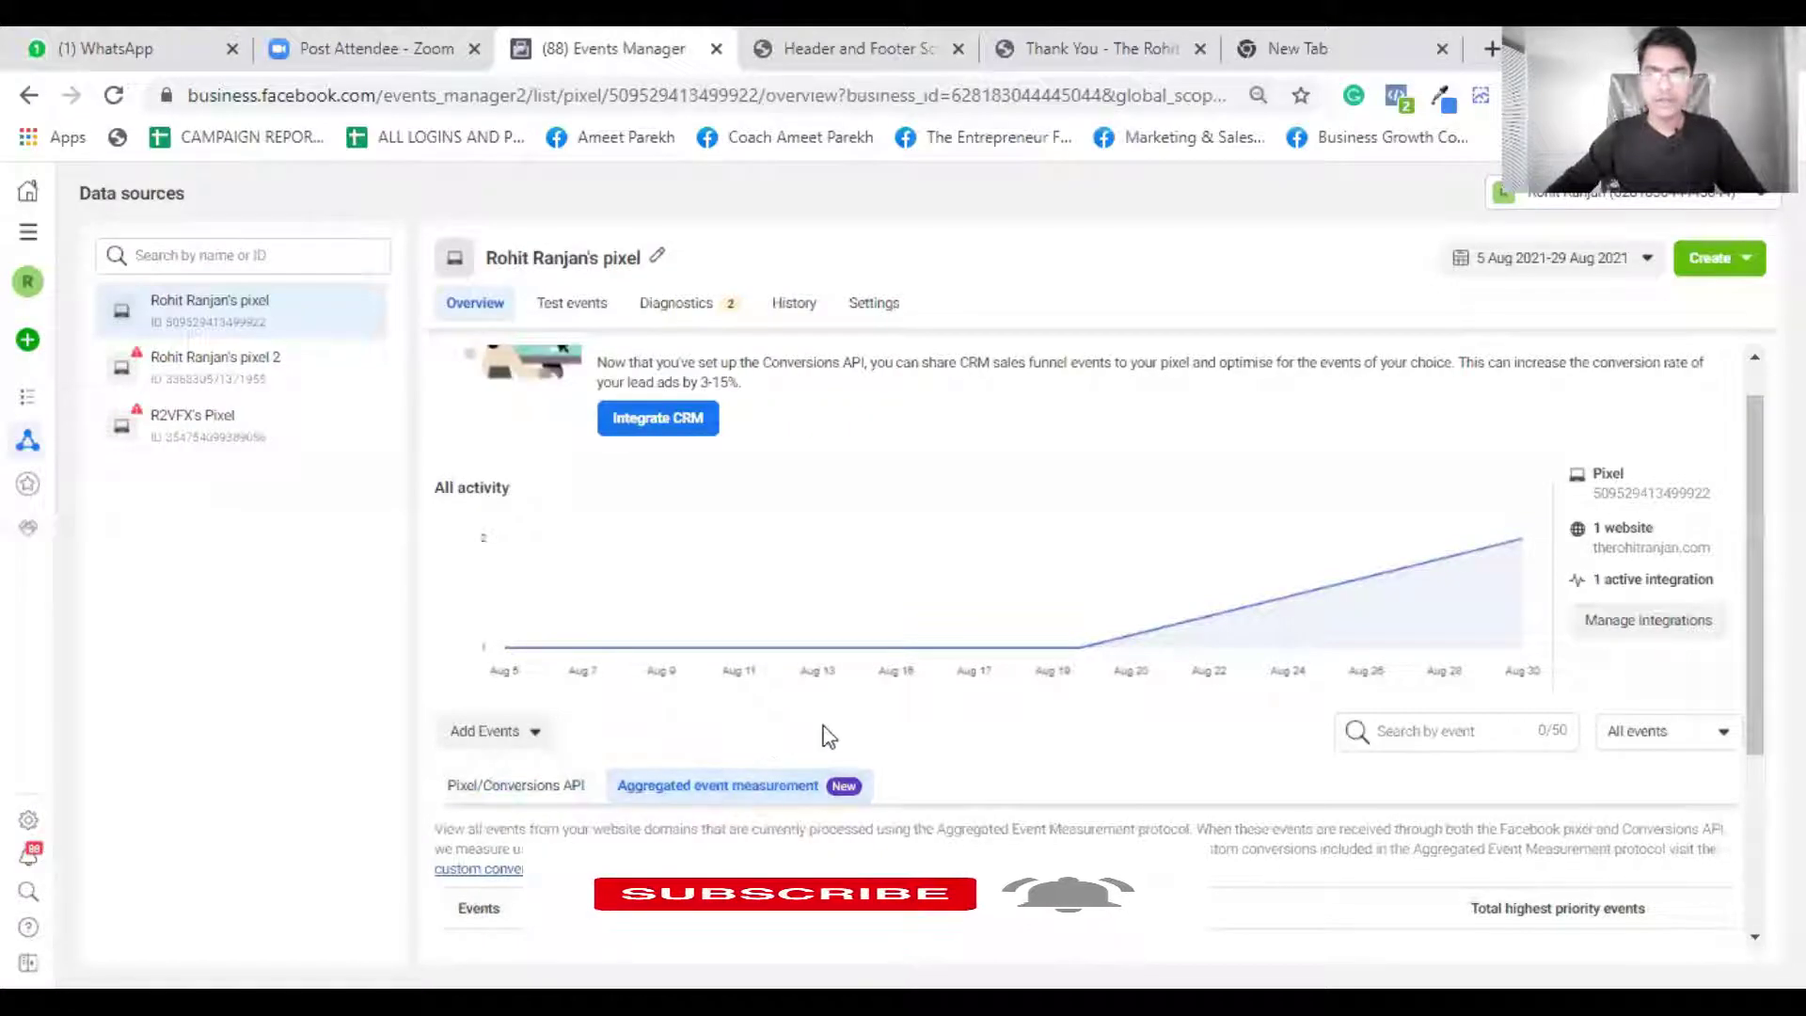
scroll(903, 677, "down", 3)
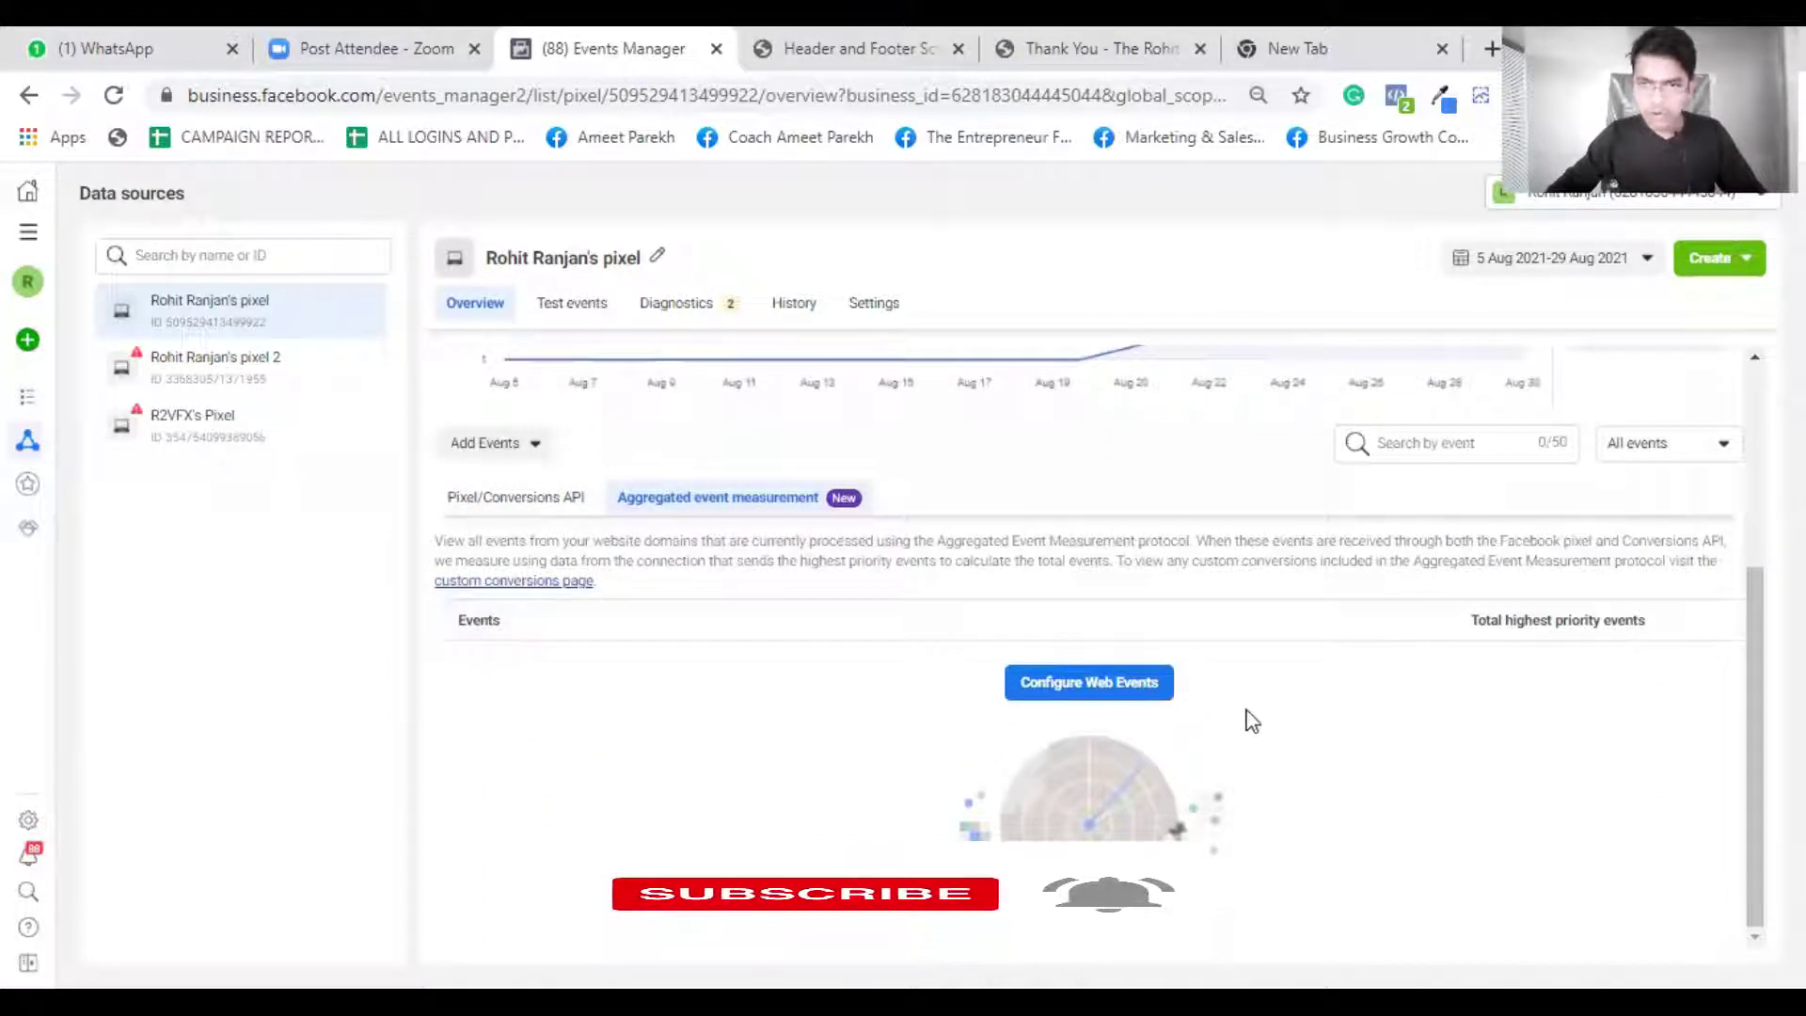
key("ctrl+plus")
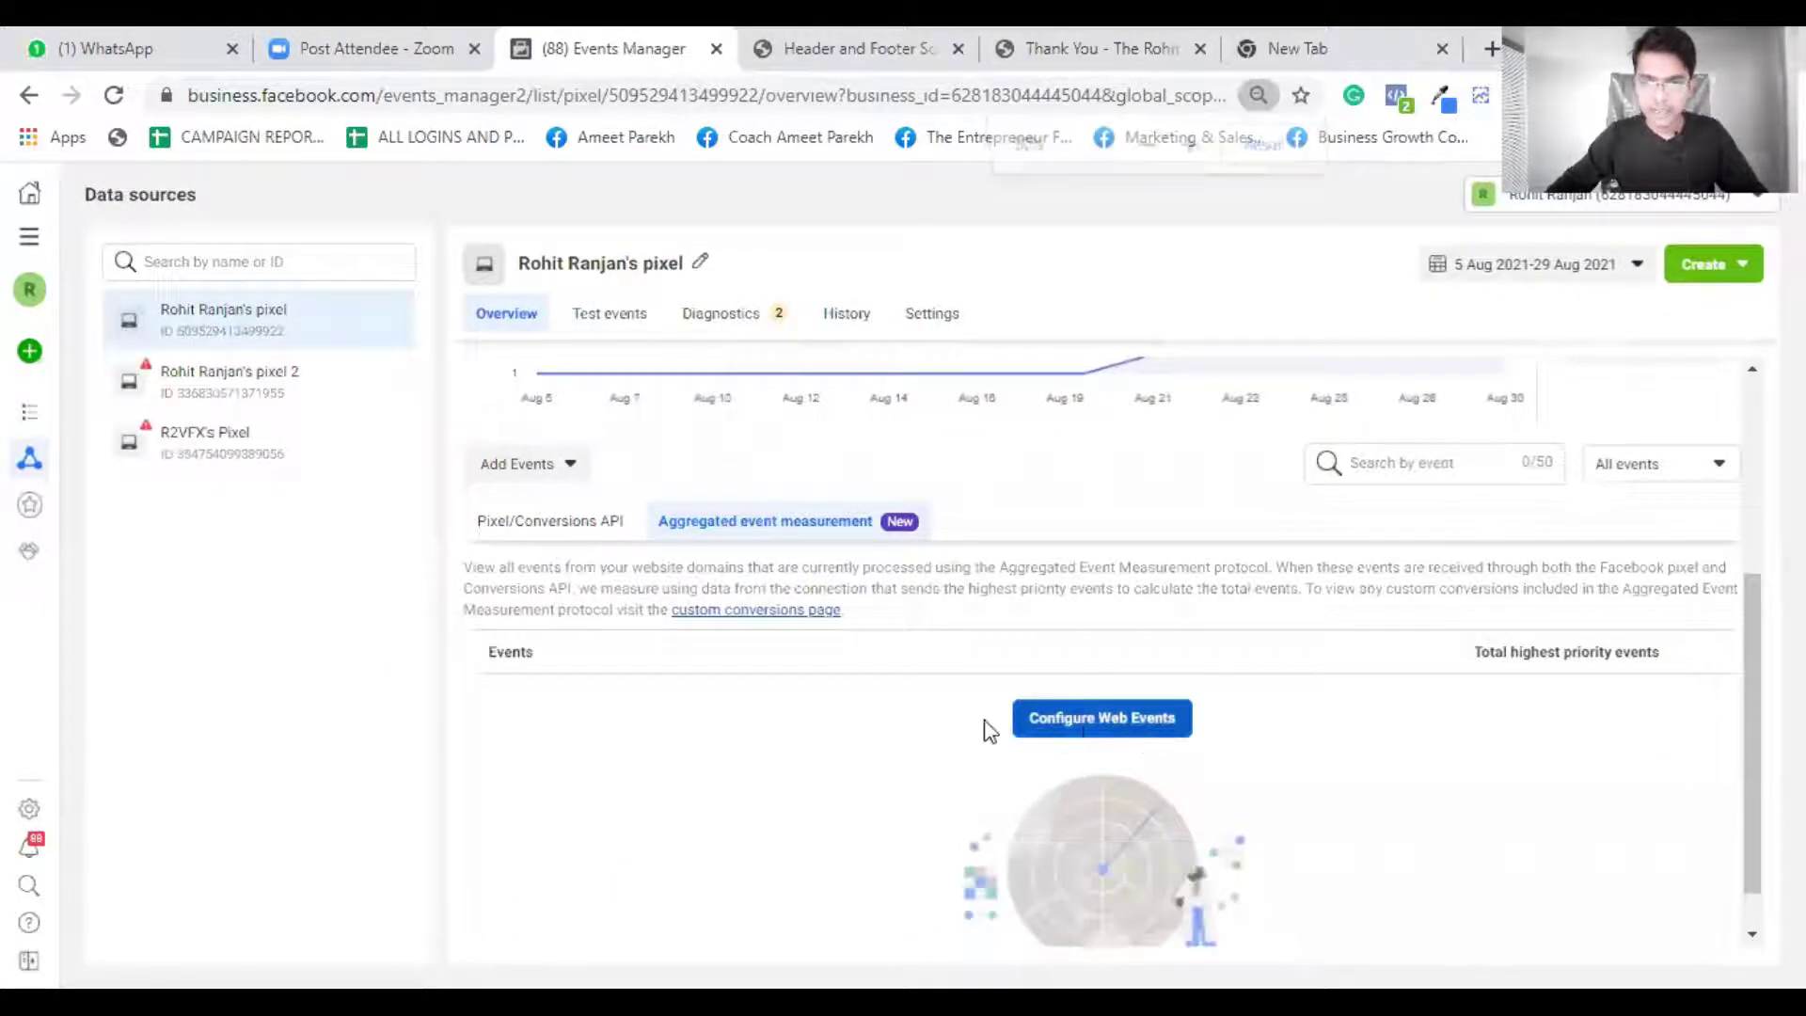
left_click(1111, 722)
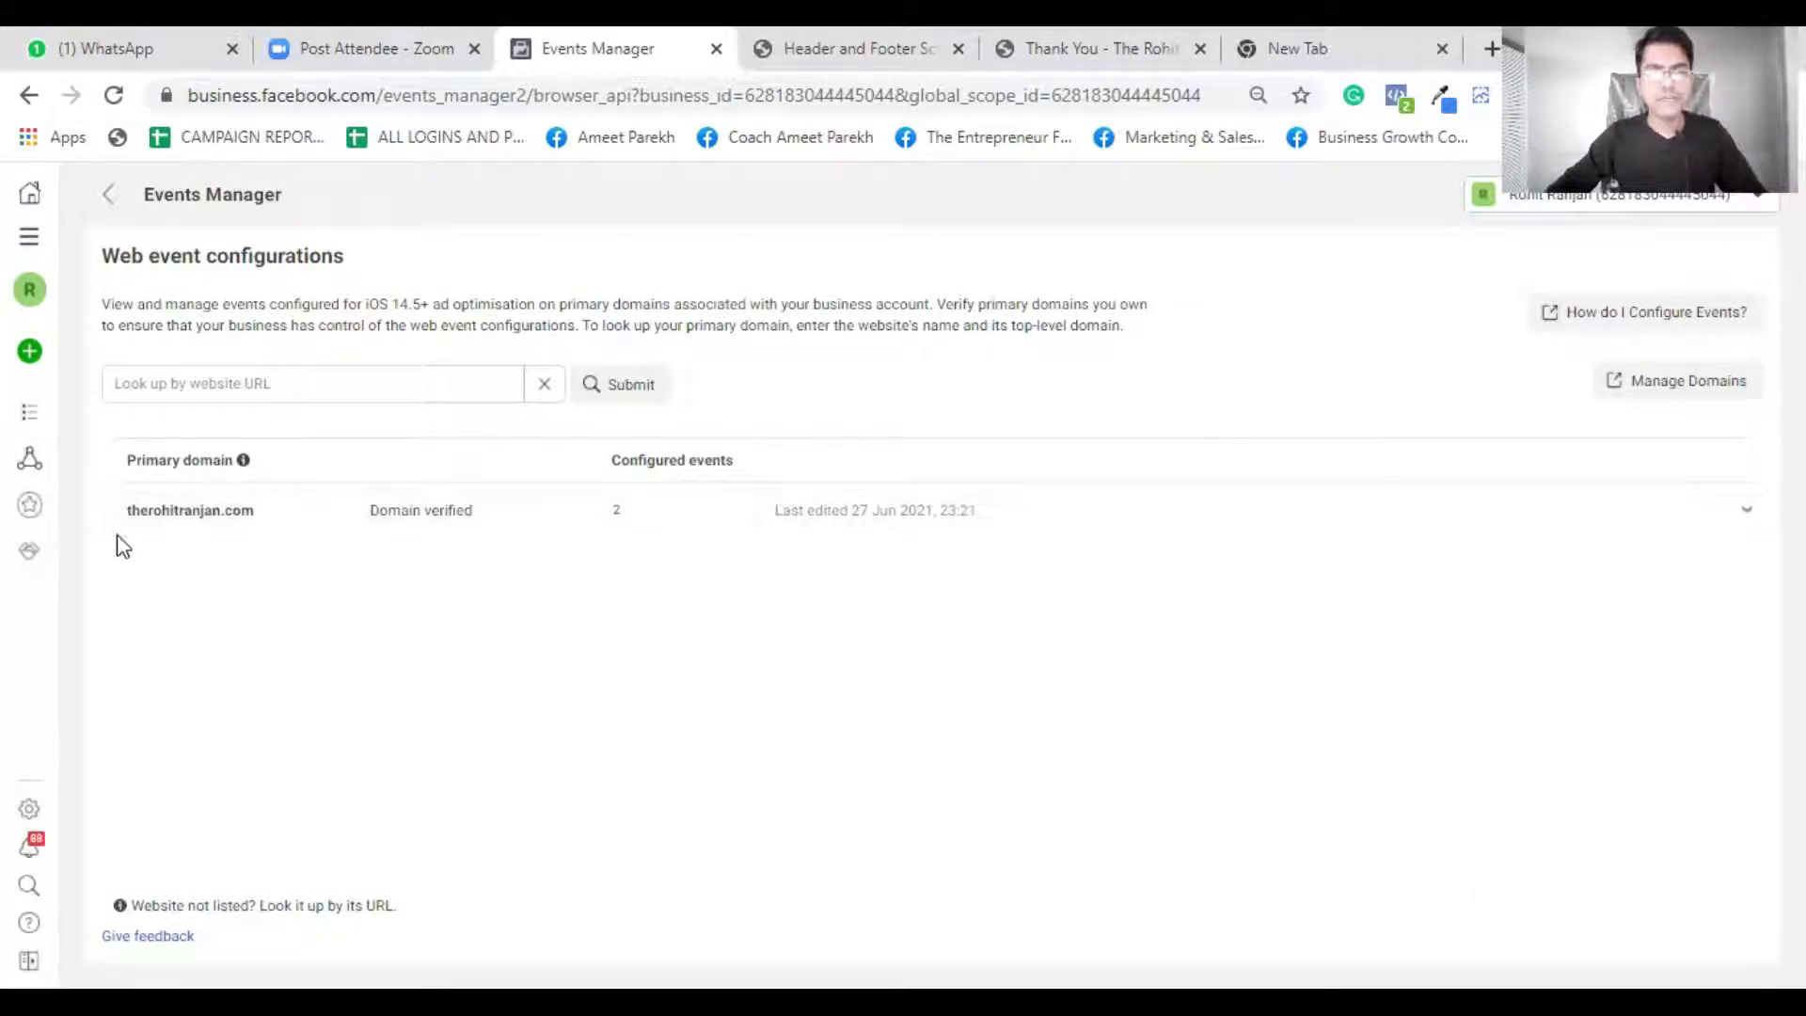
- Expand the verified primary domain and open its configured events for editing
left_click(196, 531)
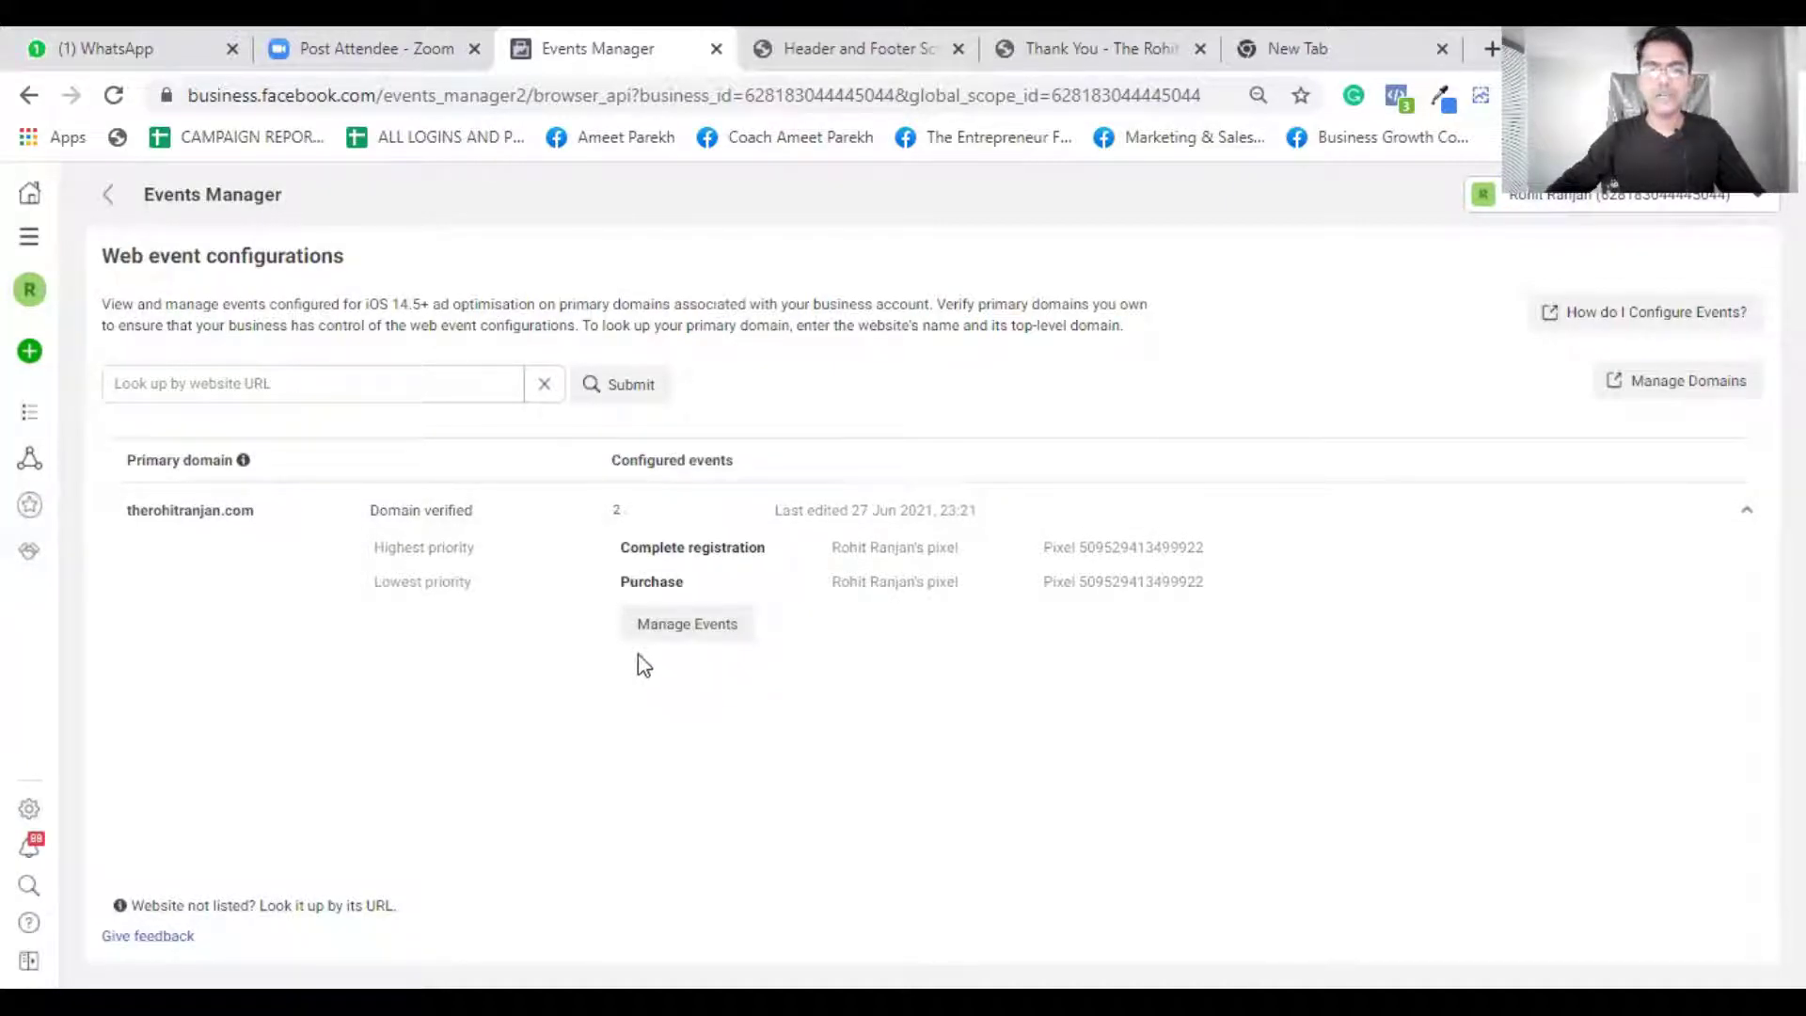
left_click(670, 628)
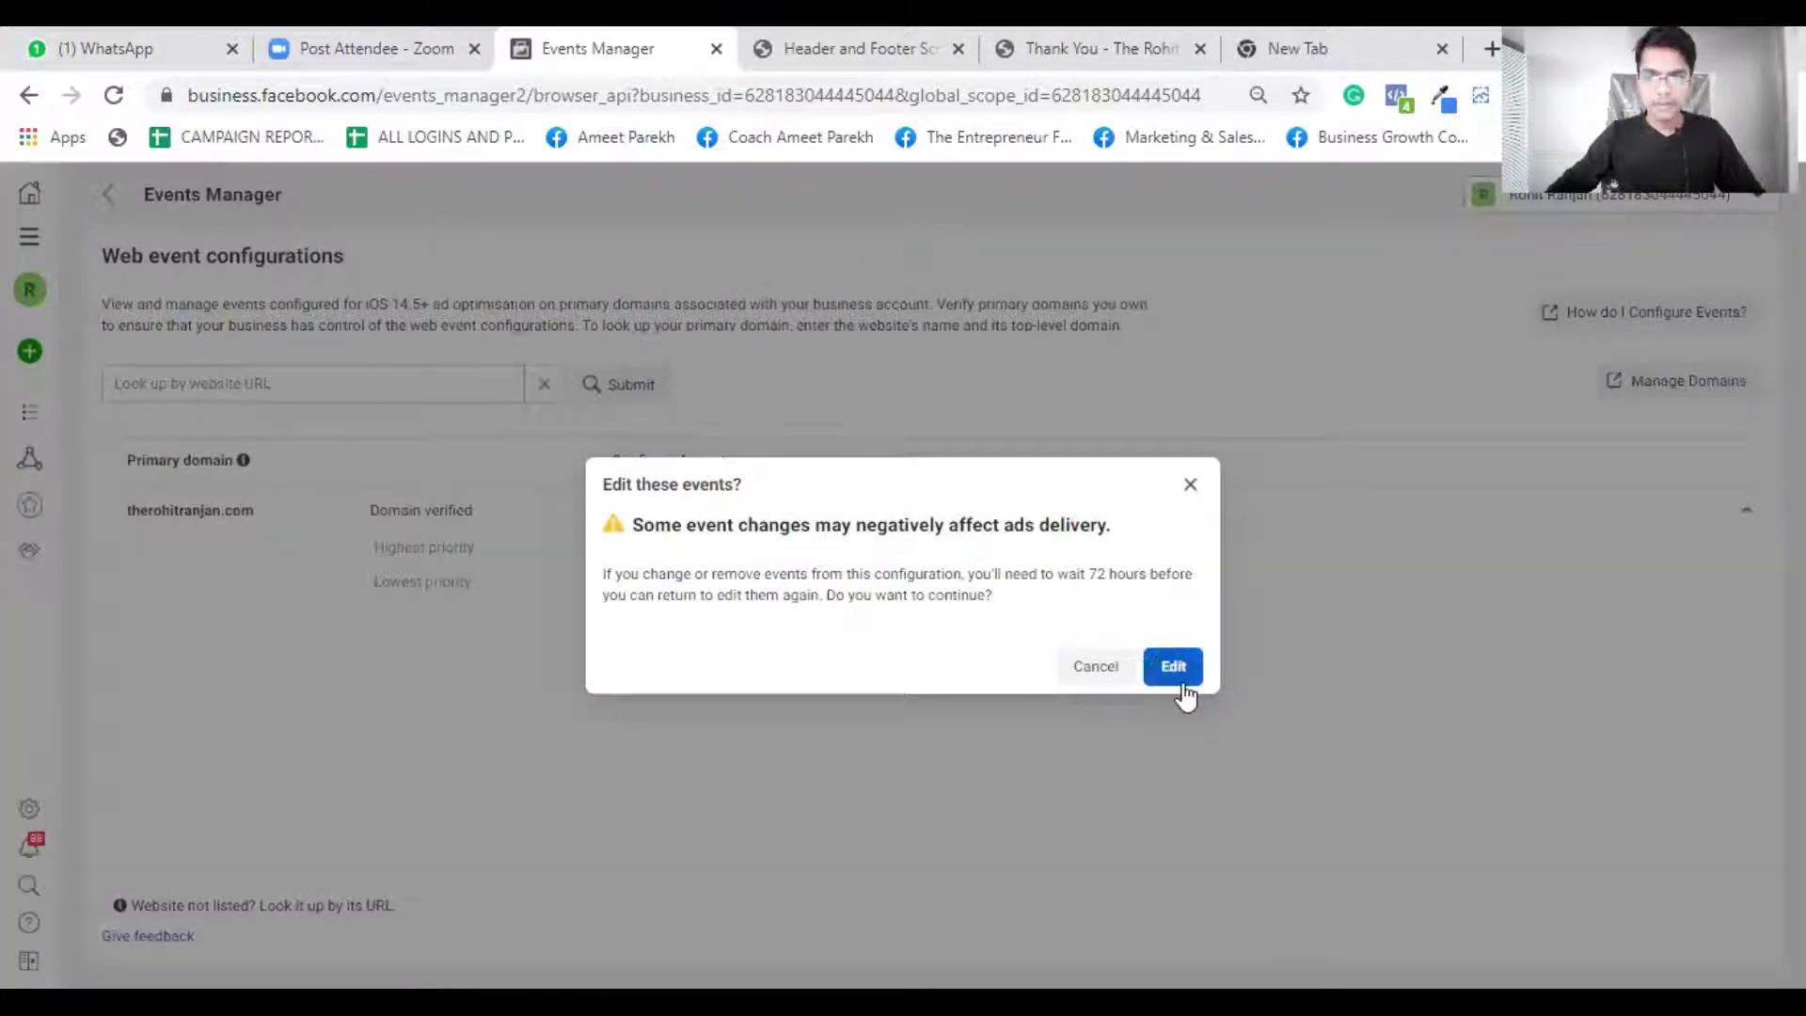
left_click(1172, 670)
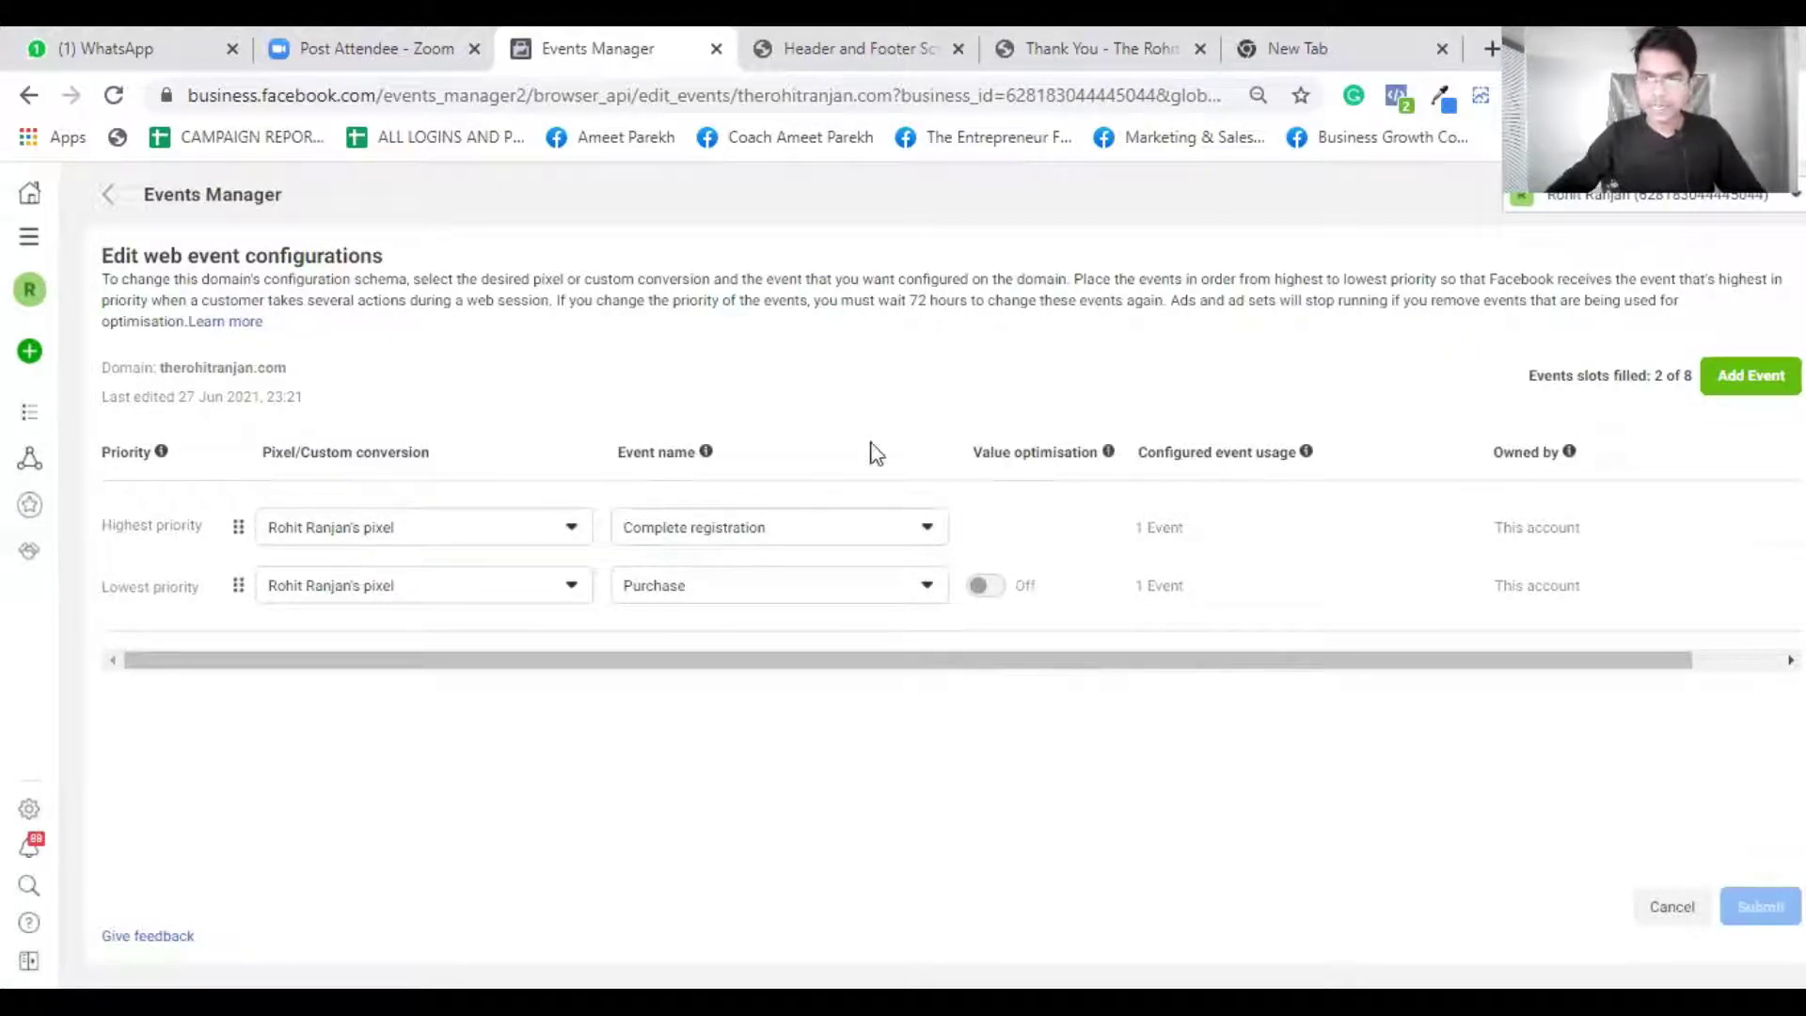
- Add a third event to the domain's configuration, using the same pixel as the existing rows and the Add to cart event
left_click(1743, 380)
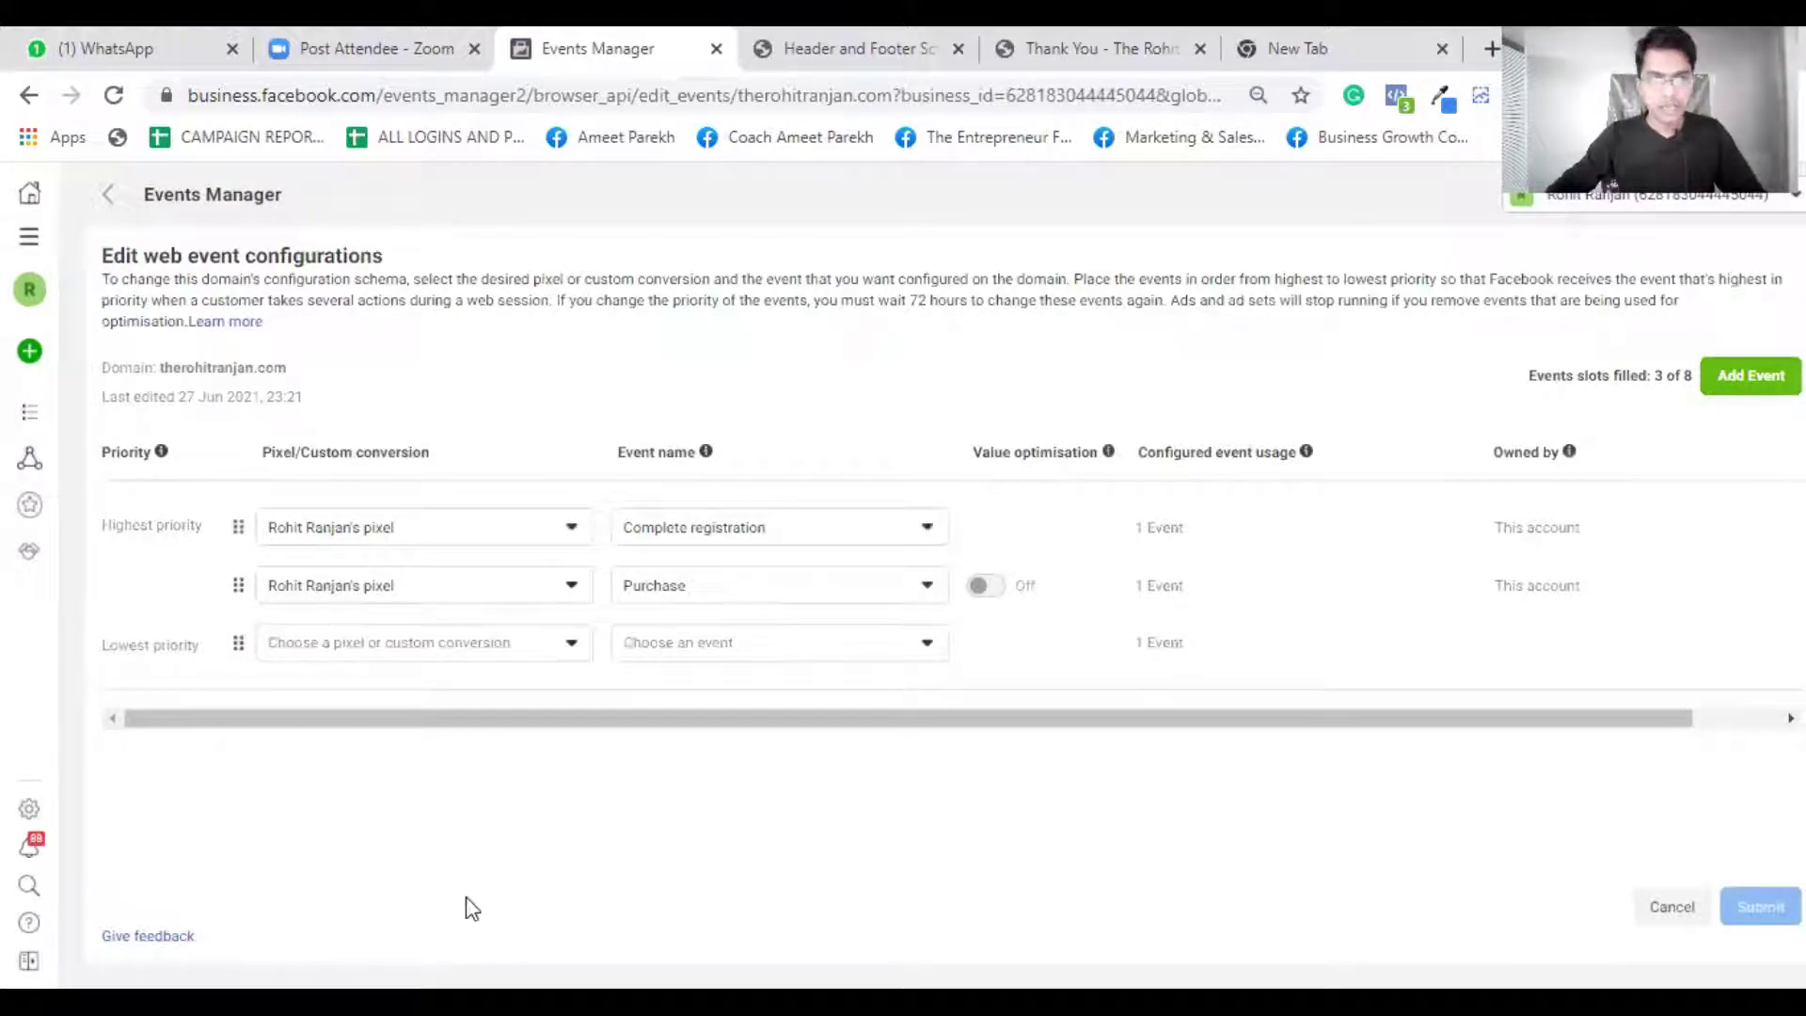
left_click(467, 656)
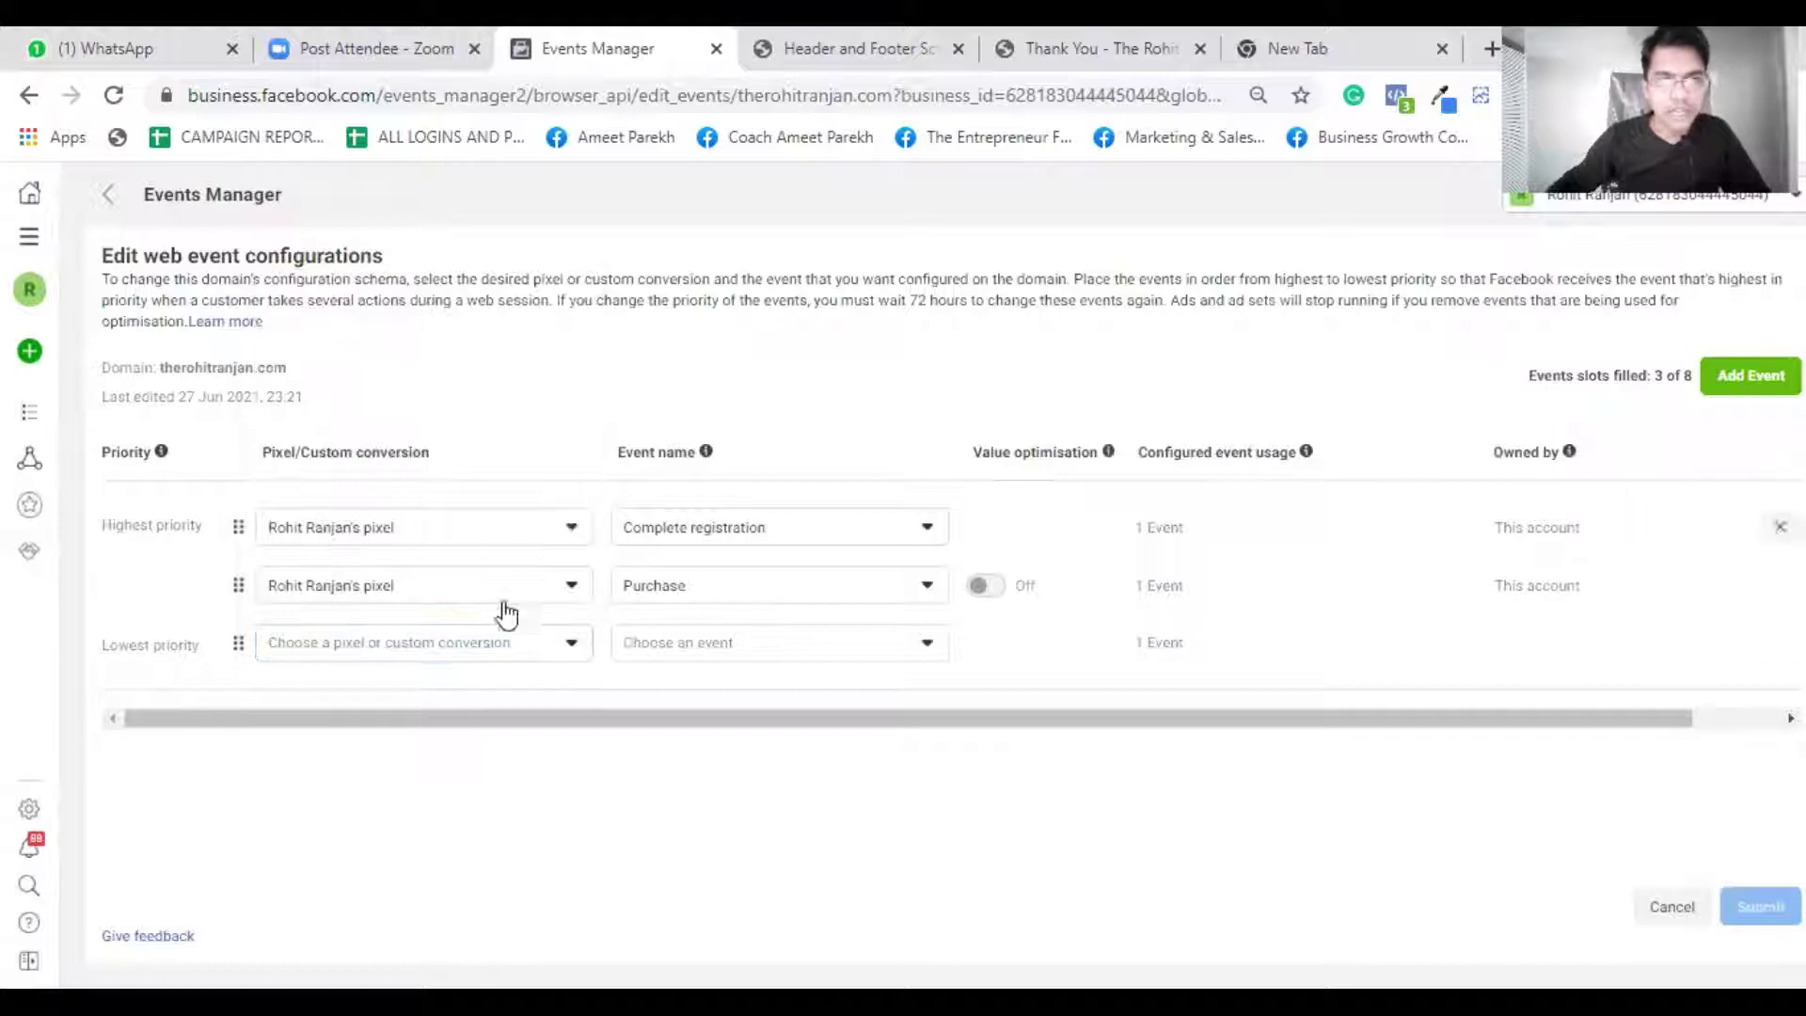
left_click(512, 649)
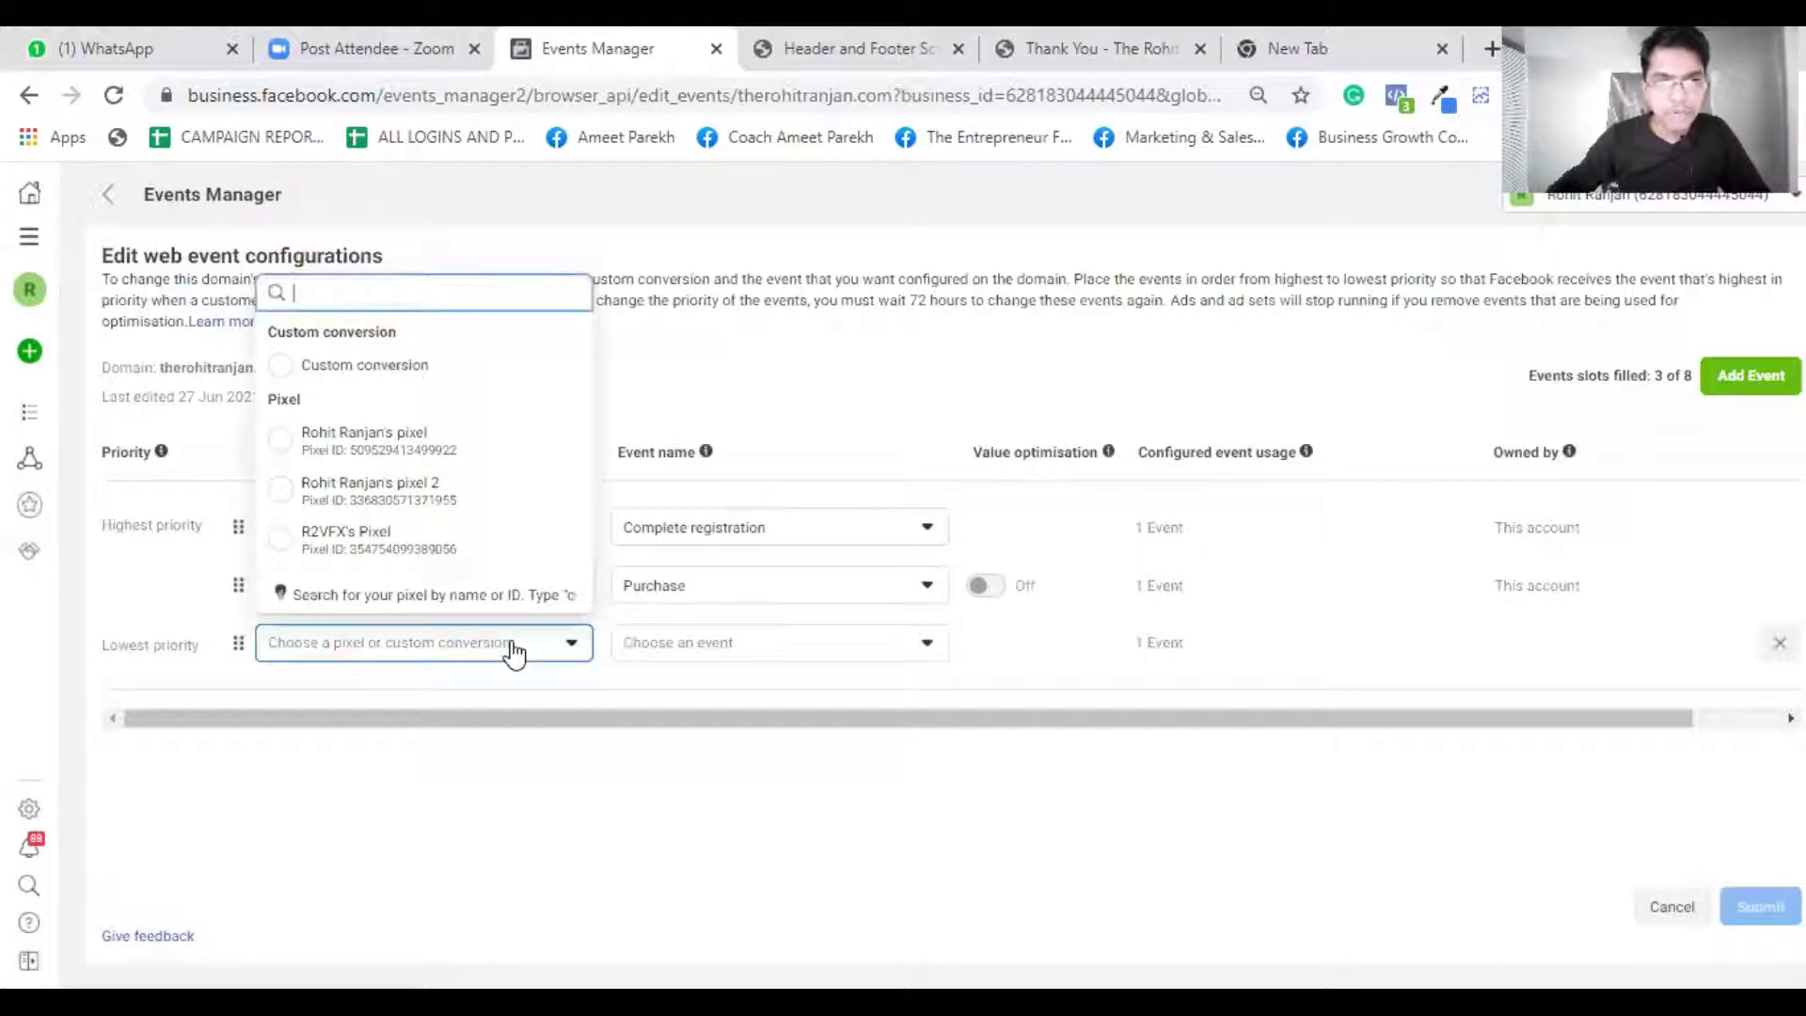
left_click(446, 441)
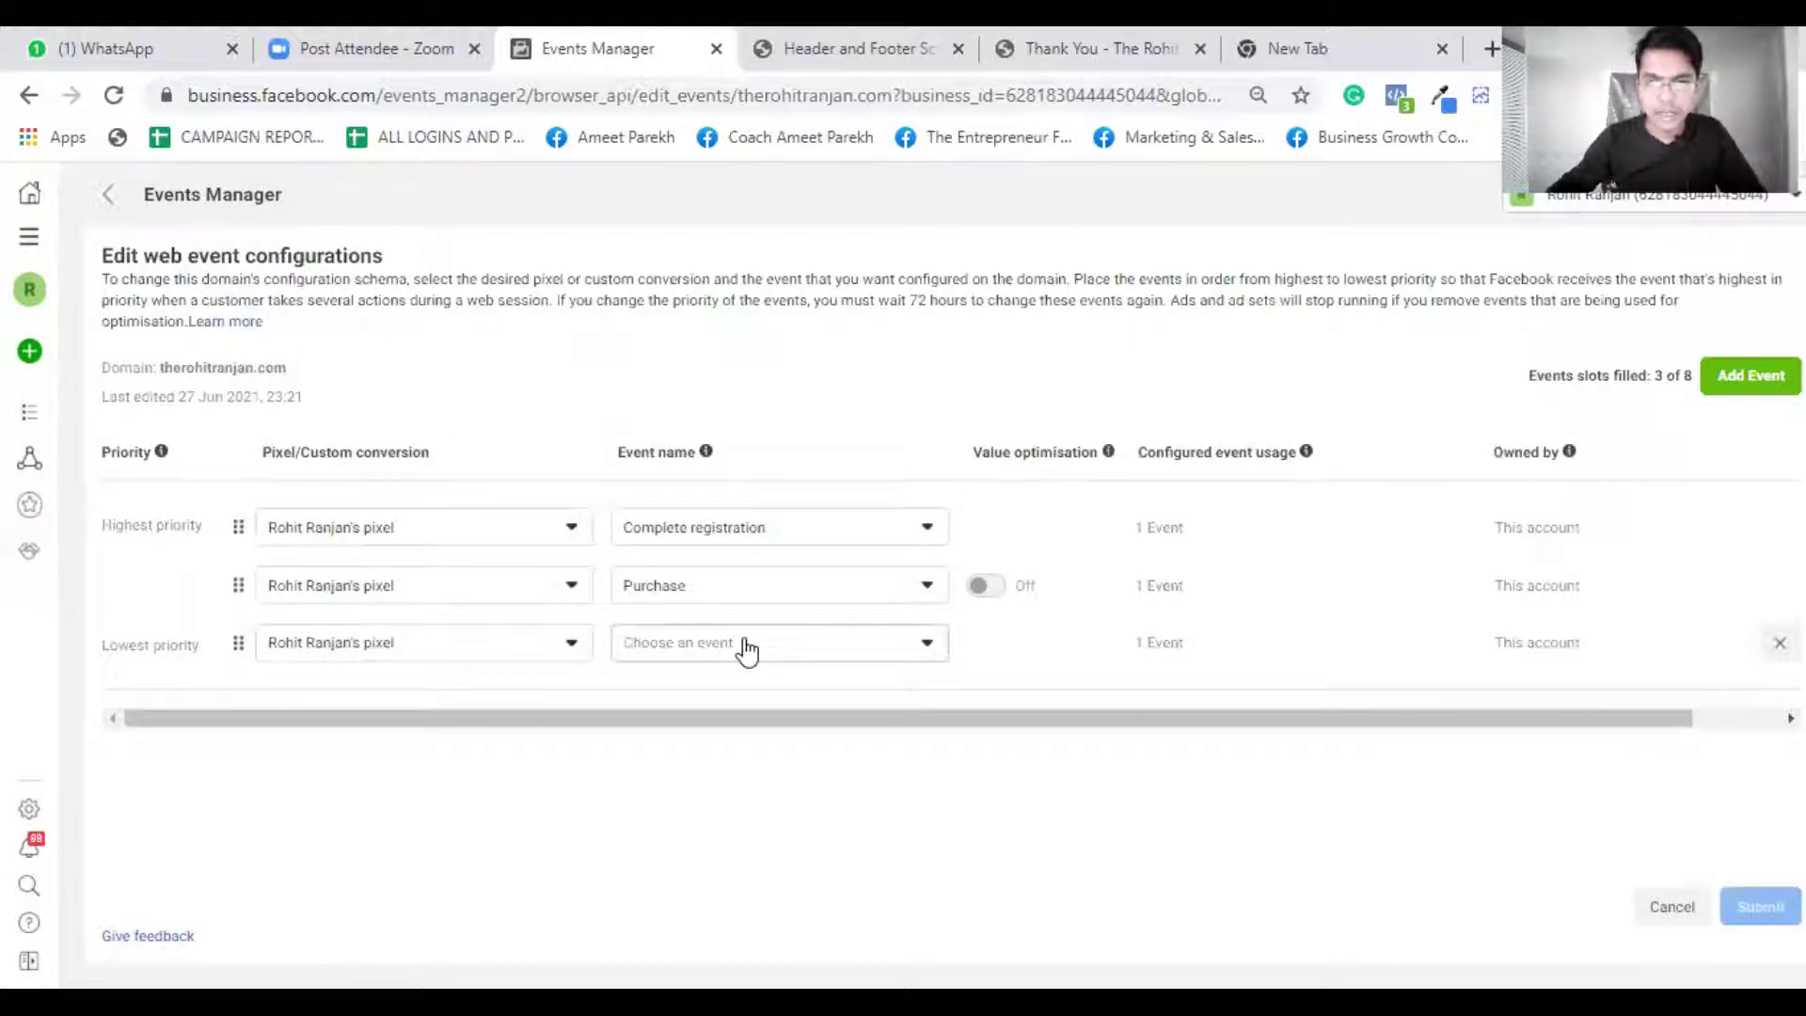
left_click(816, 652)
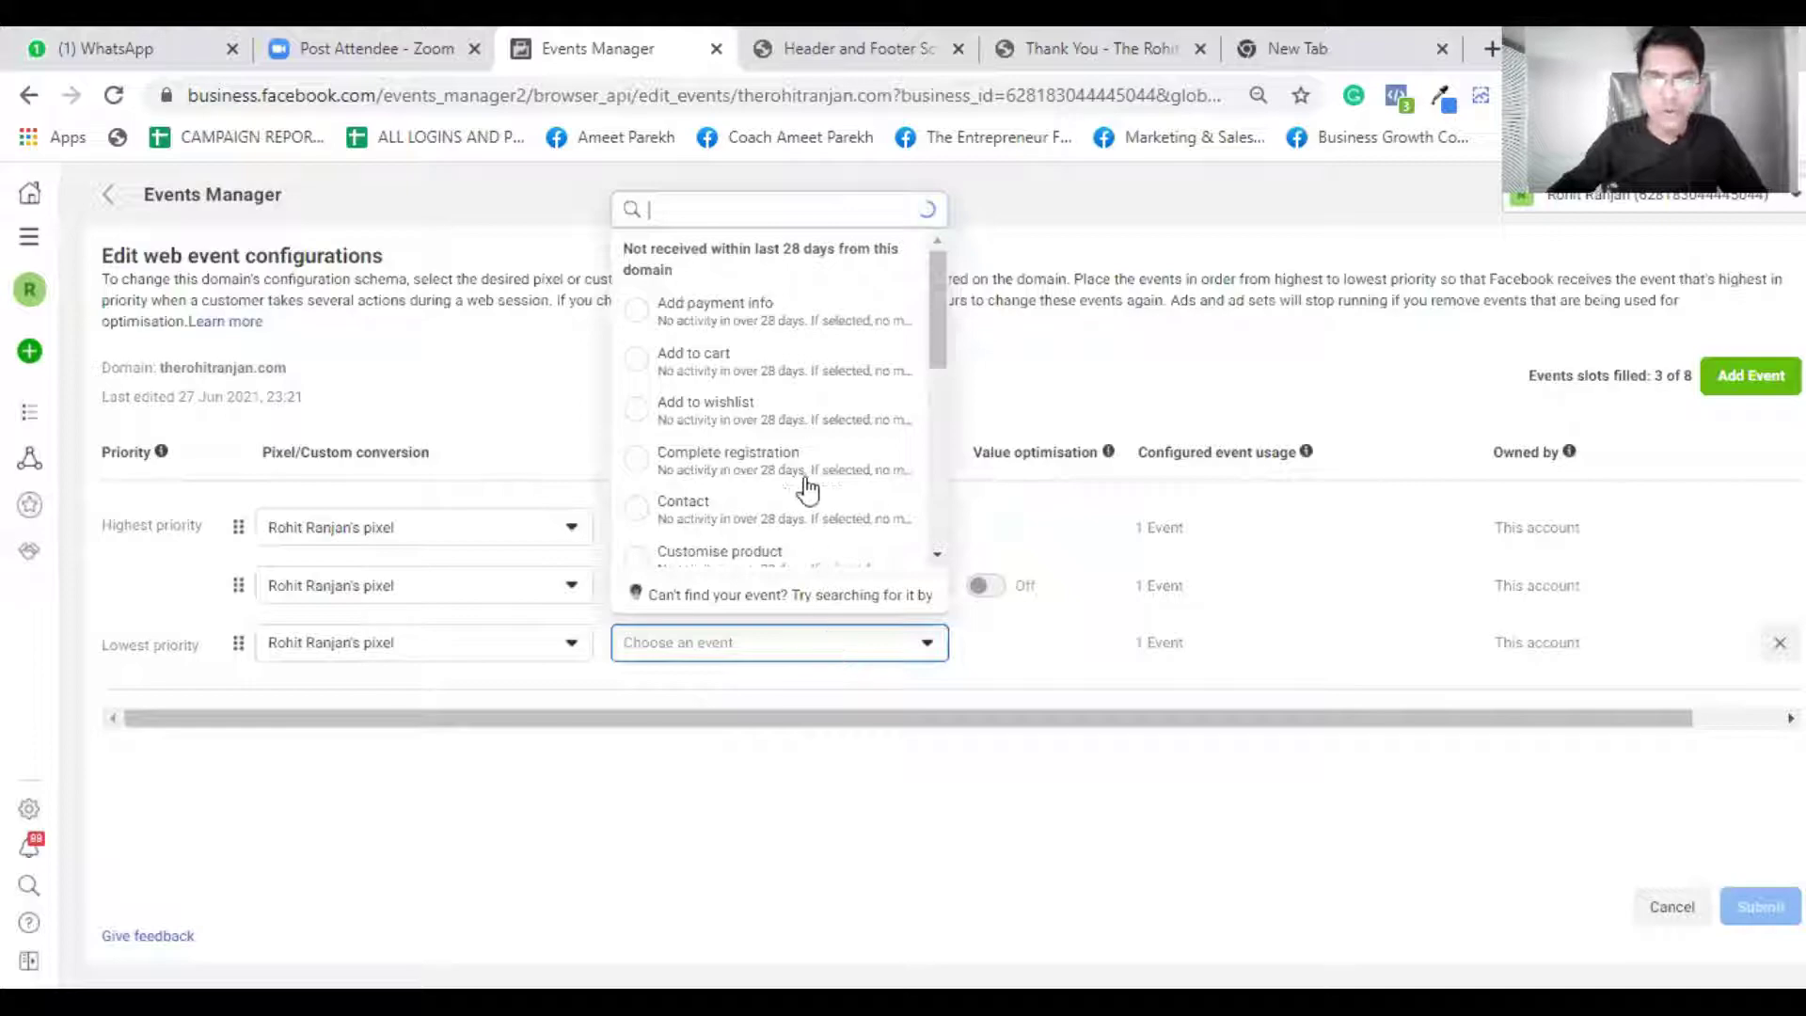
left_click(811, 364)
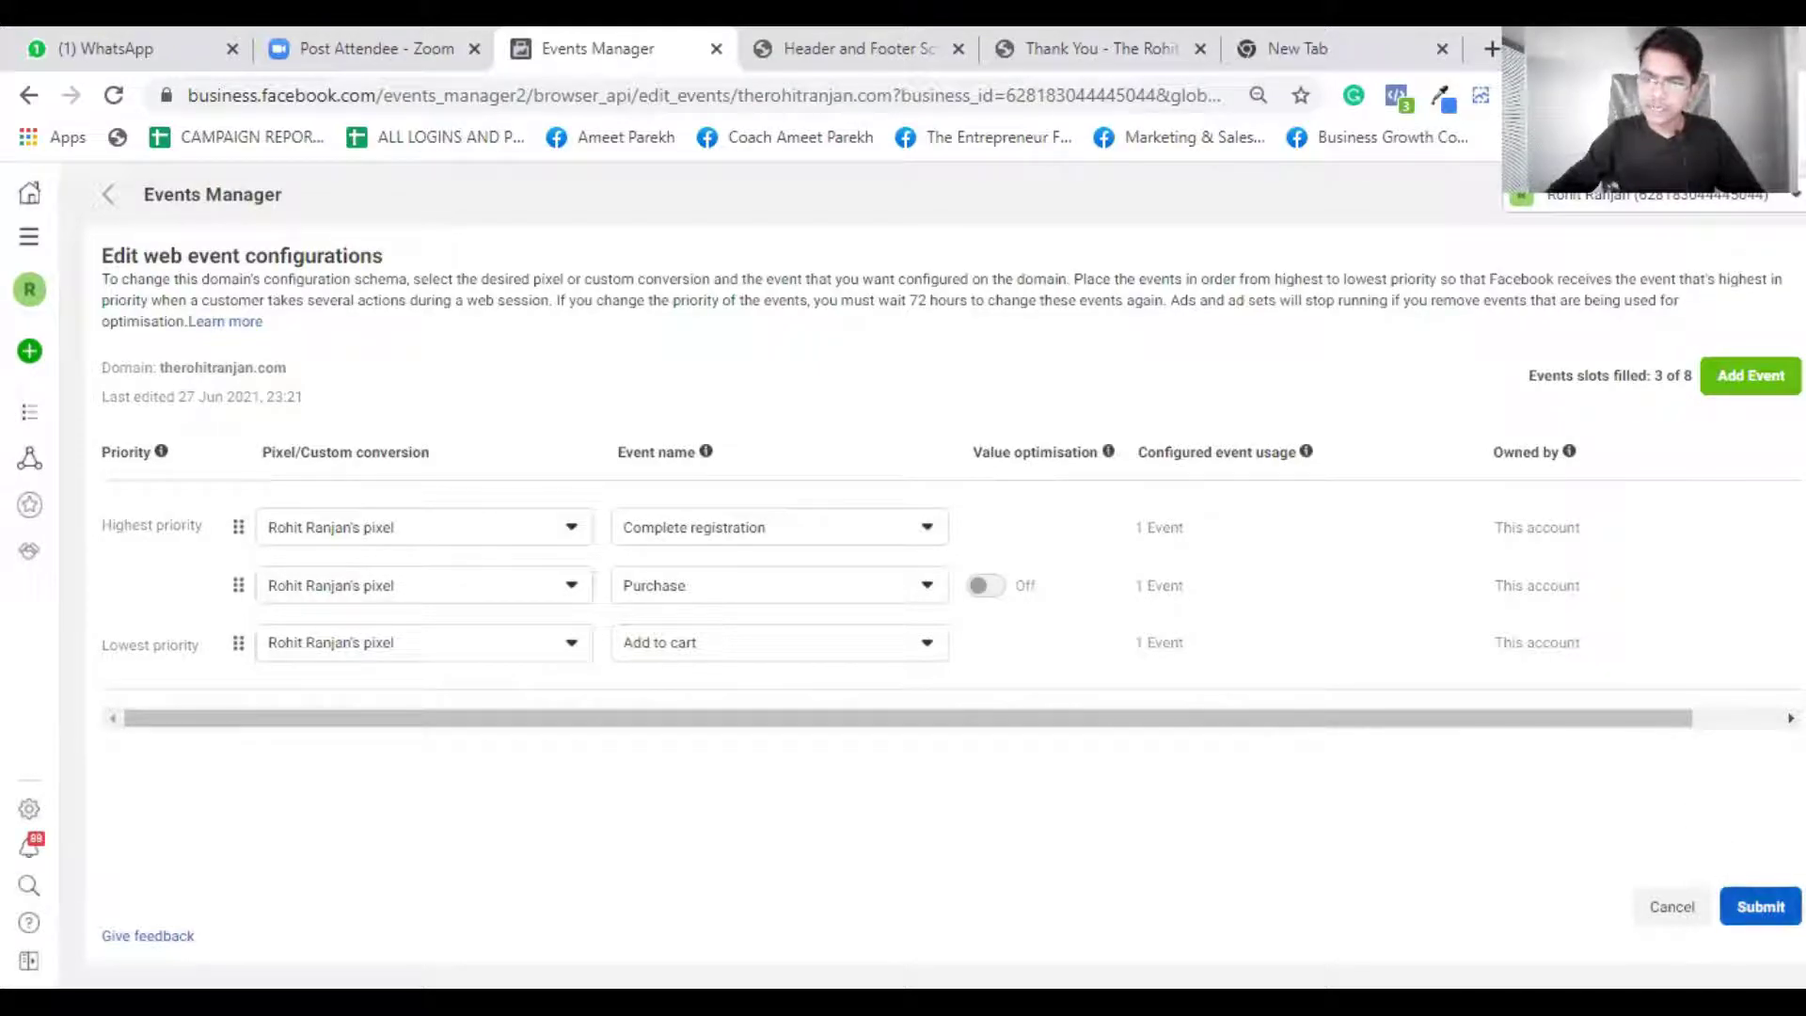
- Submit the updated event configuration, confirm the changes and apply them to the domain
left_click(1760, 906)
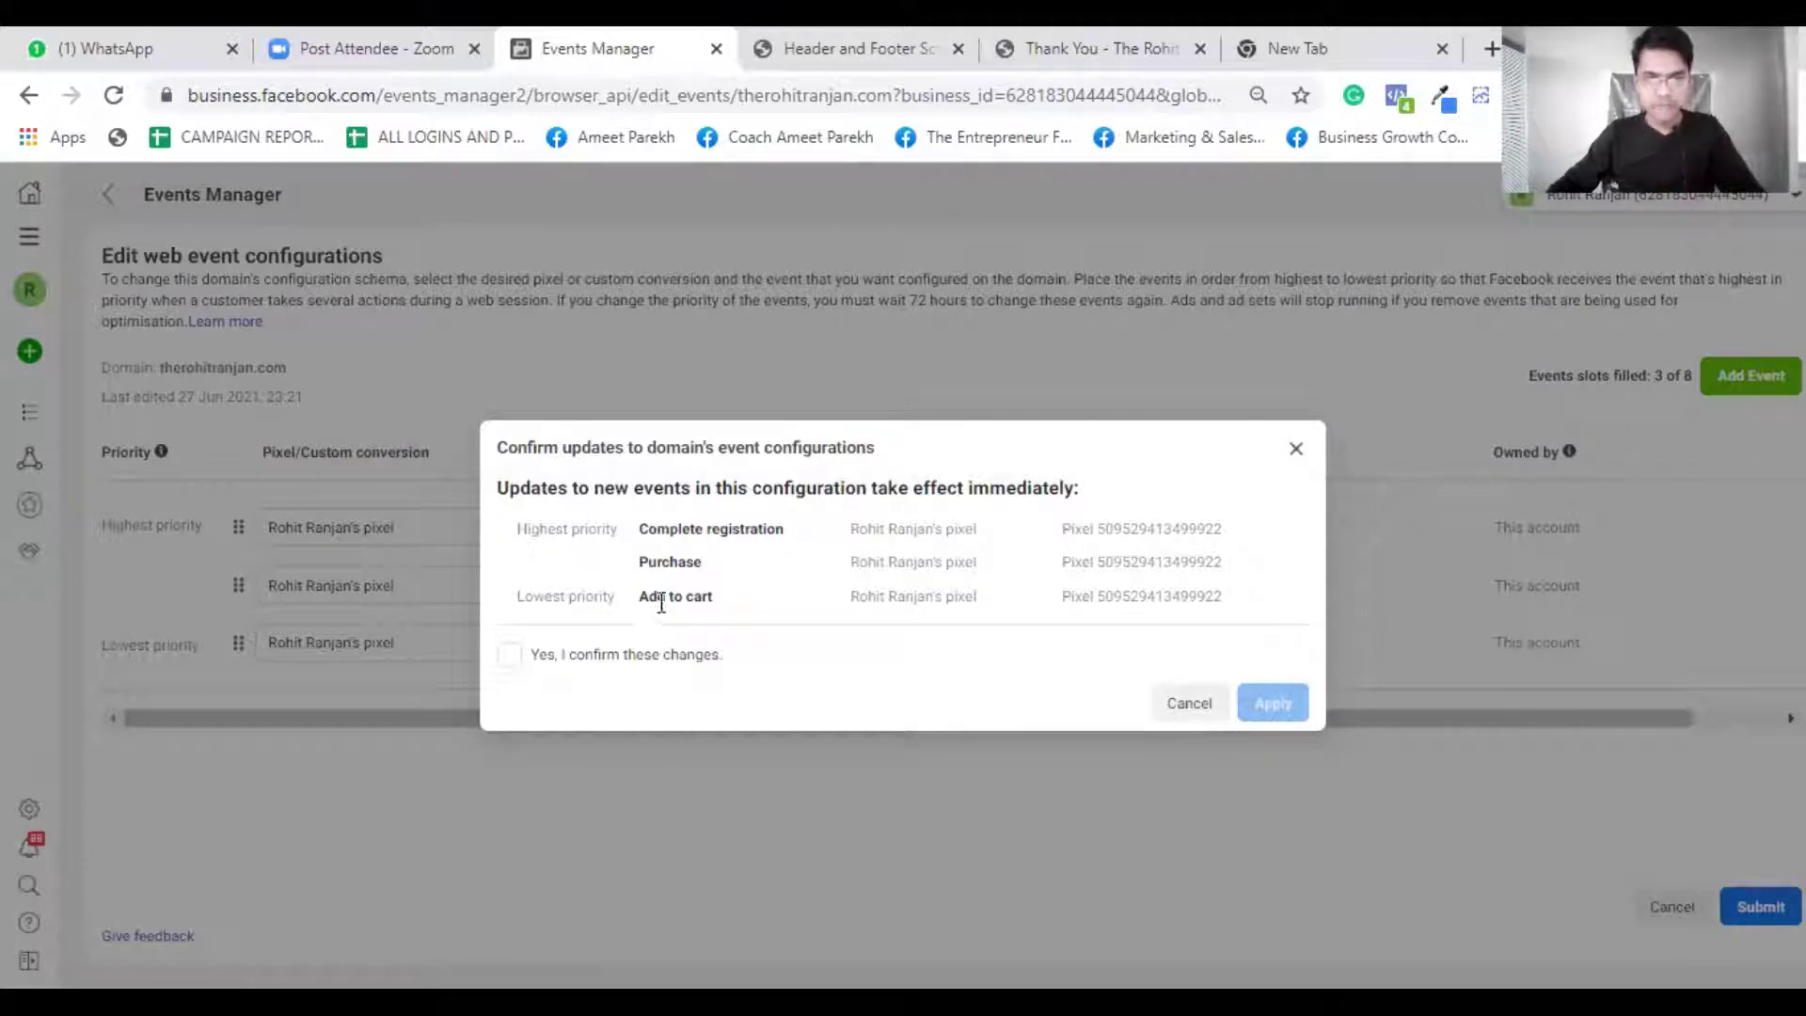
left_click_drag(625, 596, 515, 595)
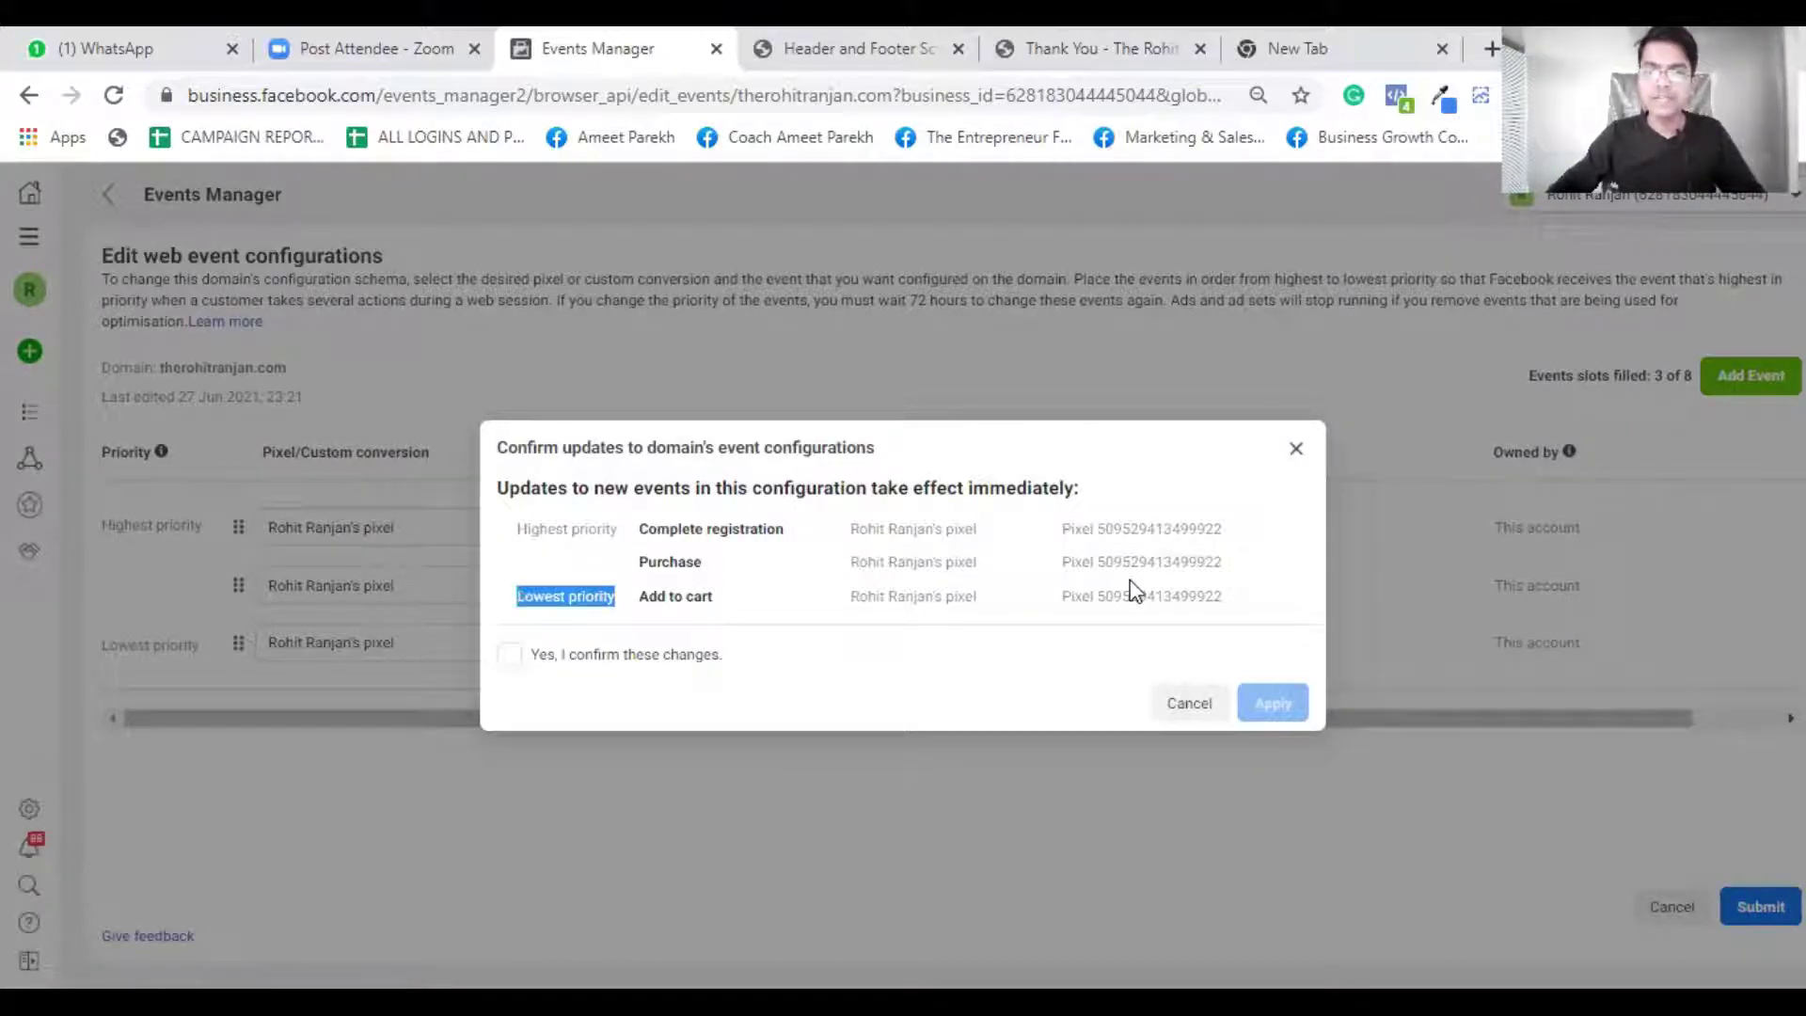
left_click(649, 655)
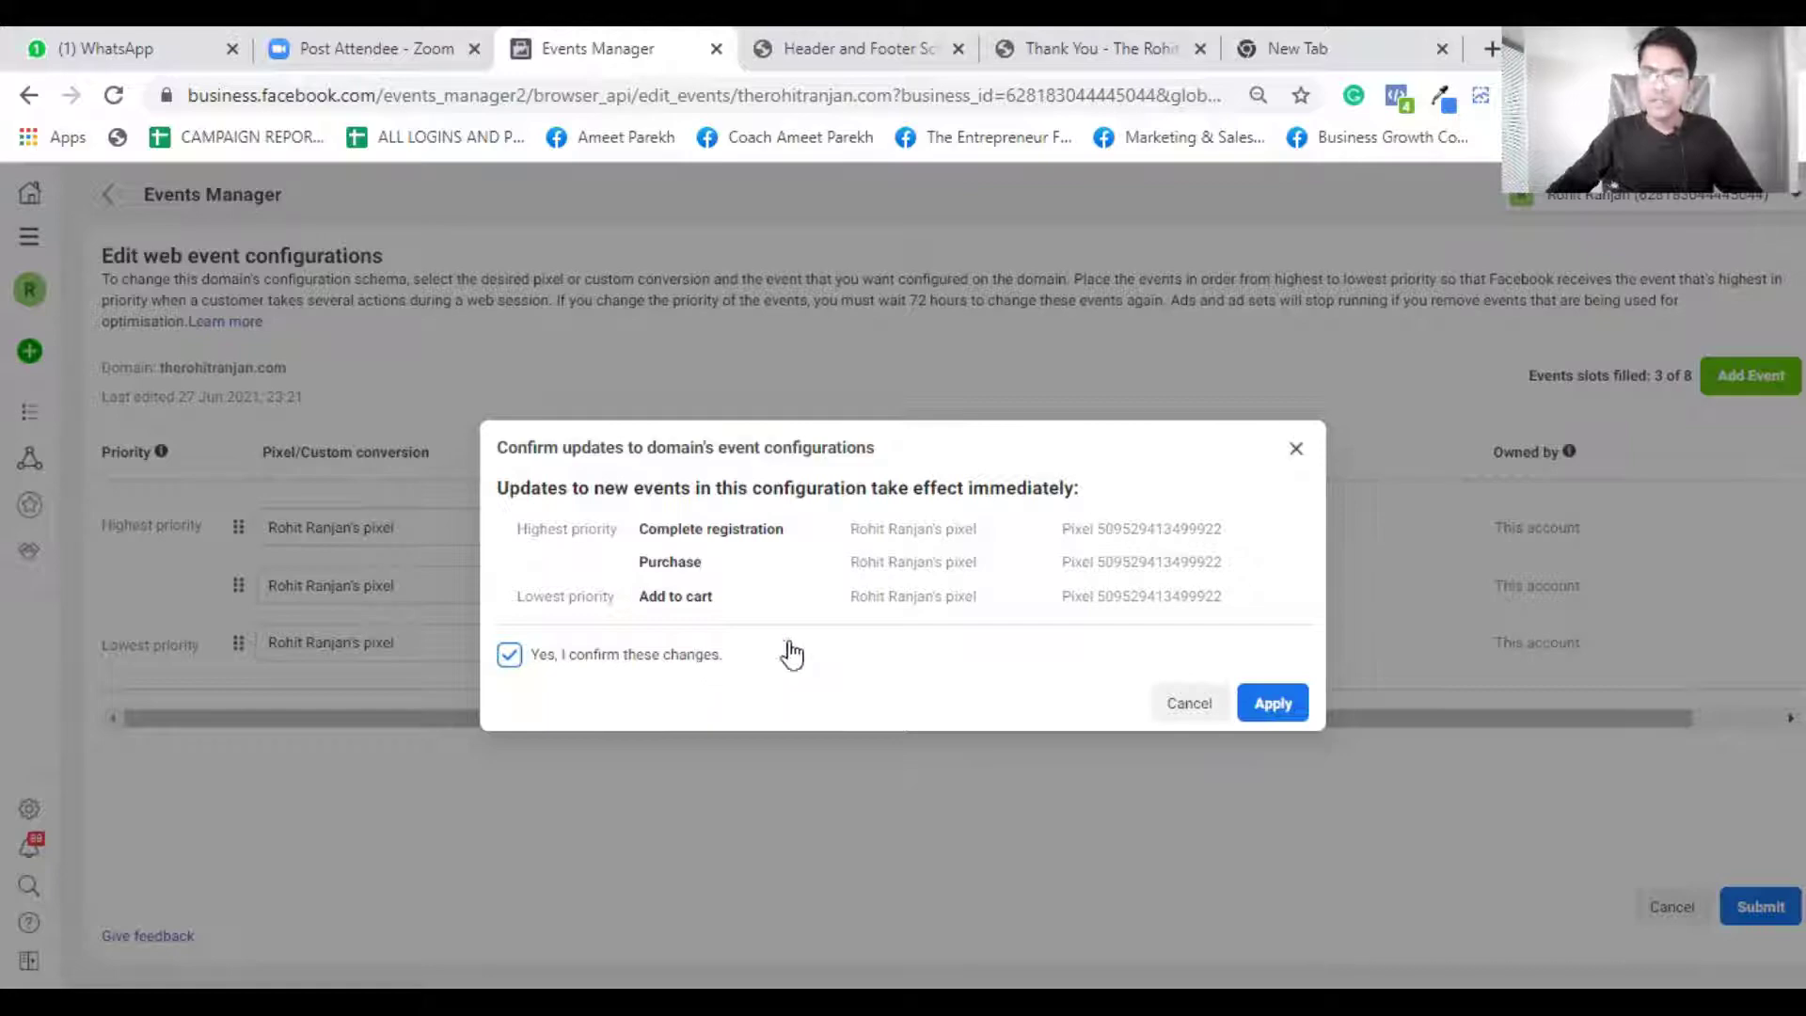
left_click(1274, 711)
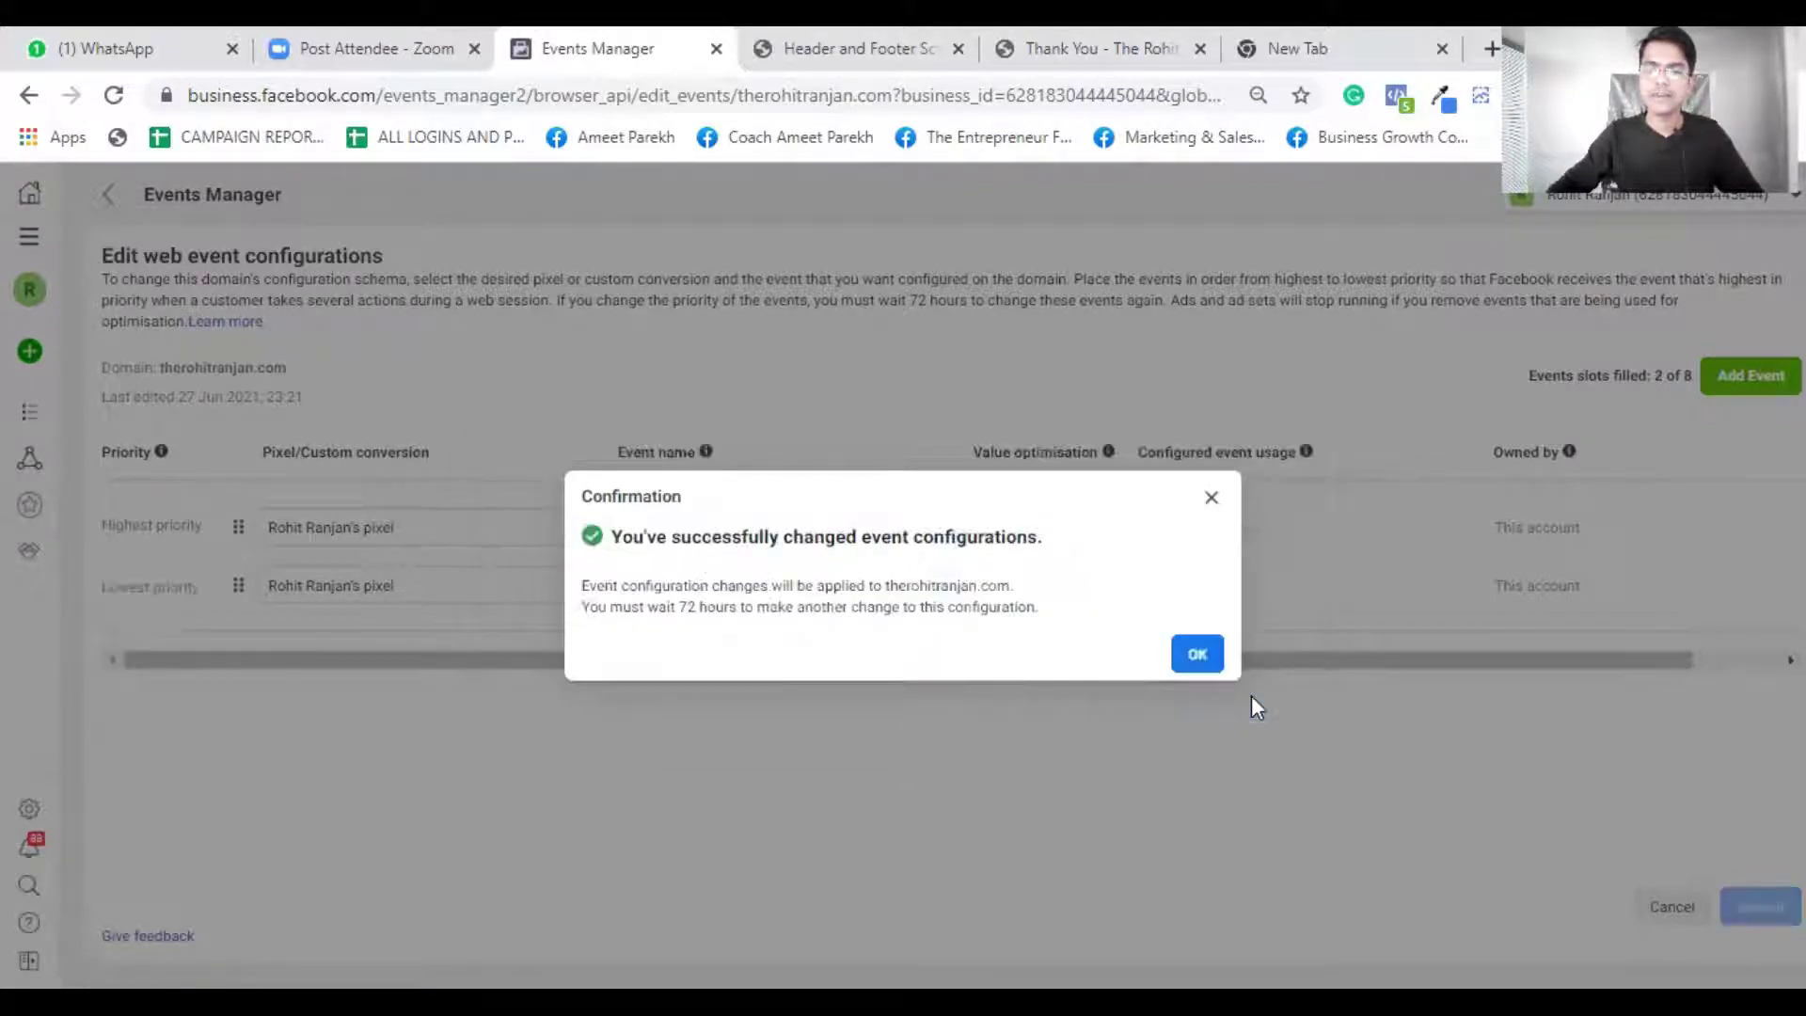
left_click(1195, 655)
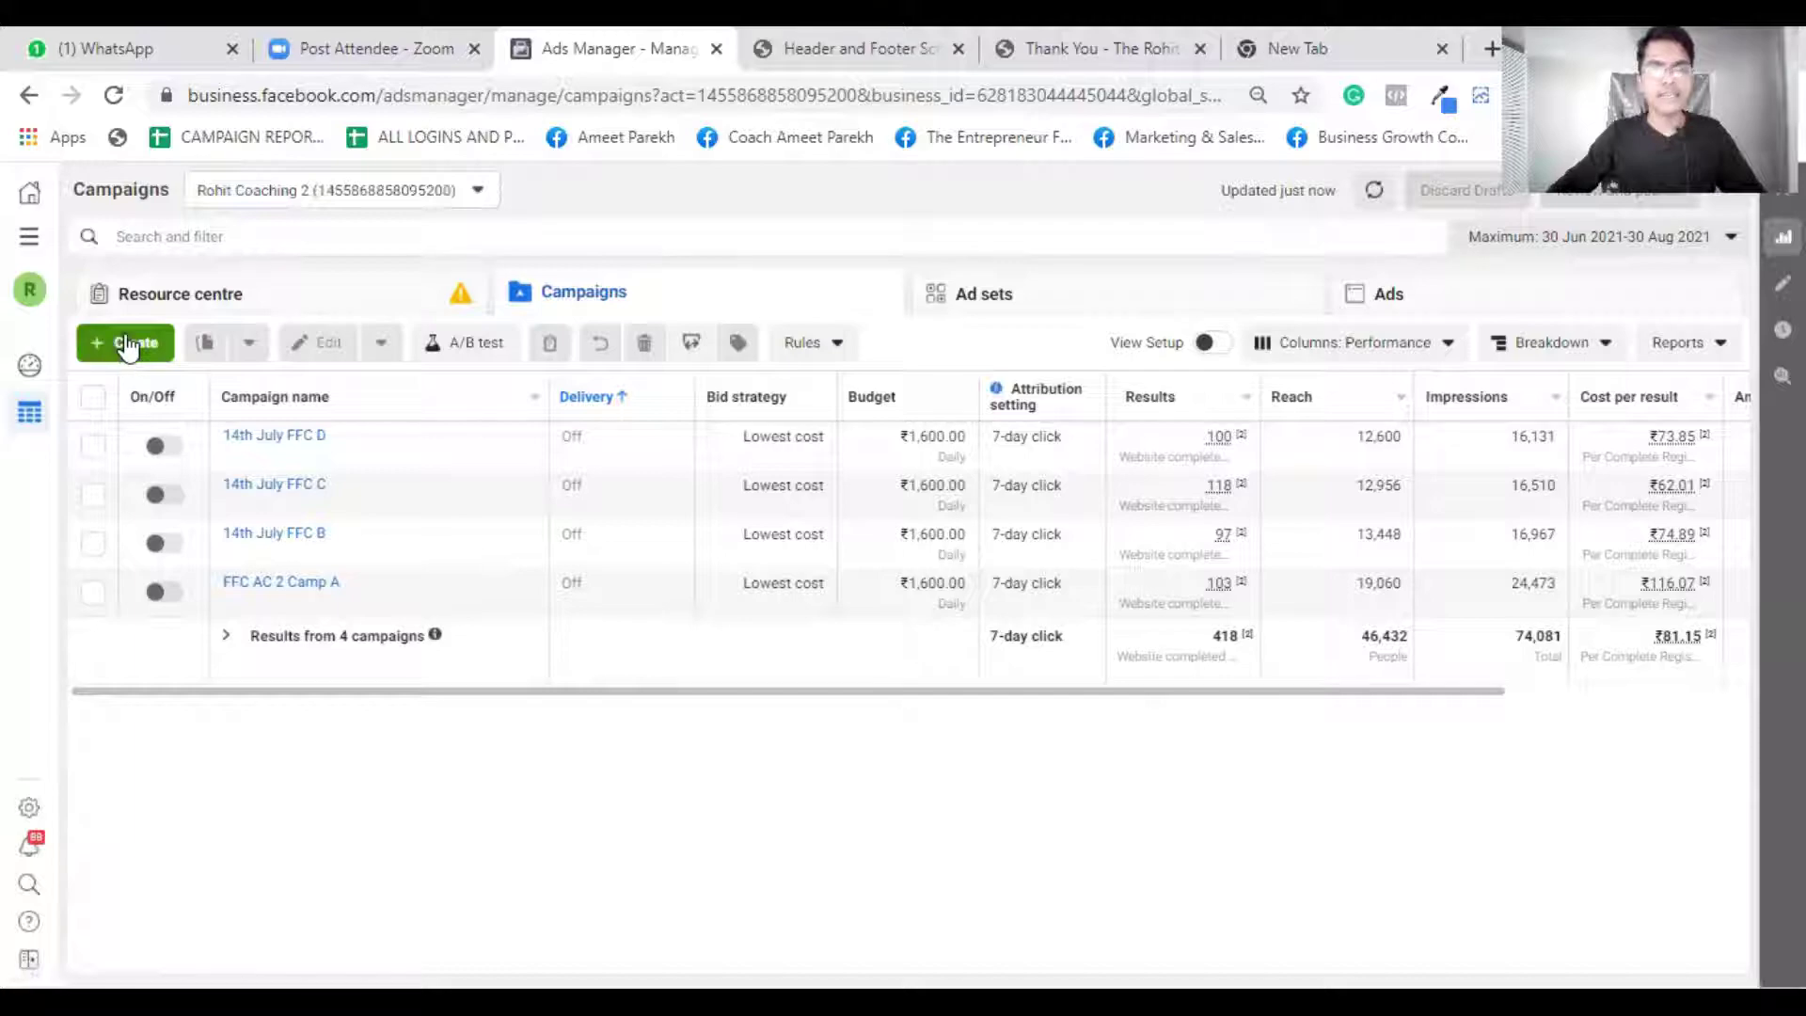
- In Ads Manager, create a new campaign with the Conversions objective and open its new ad set
left_click(124, 344)
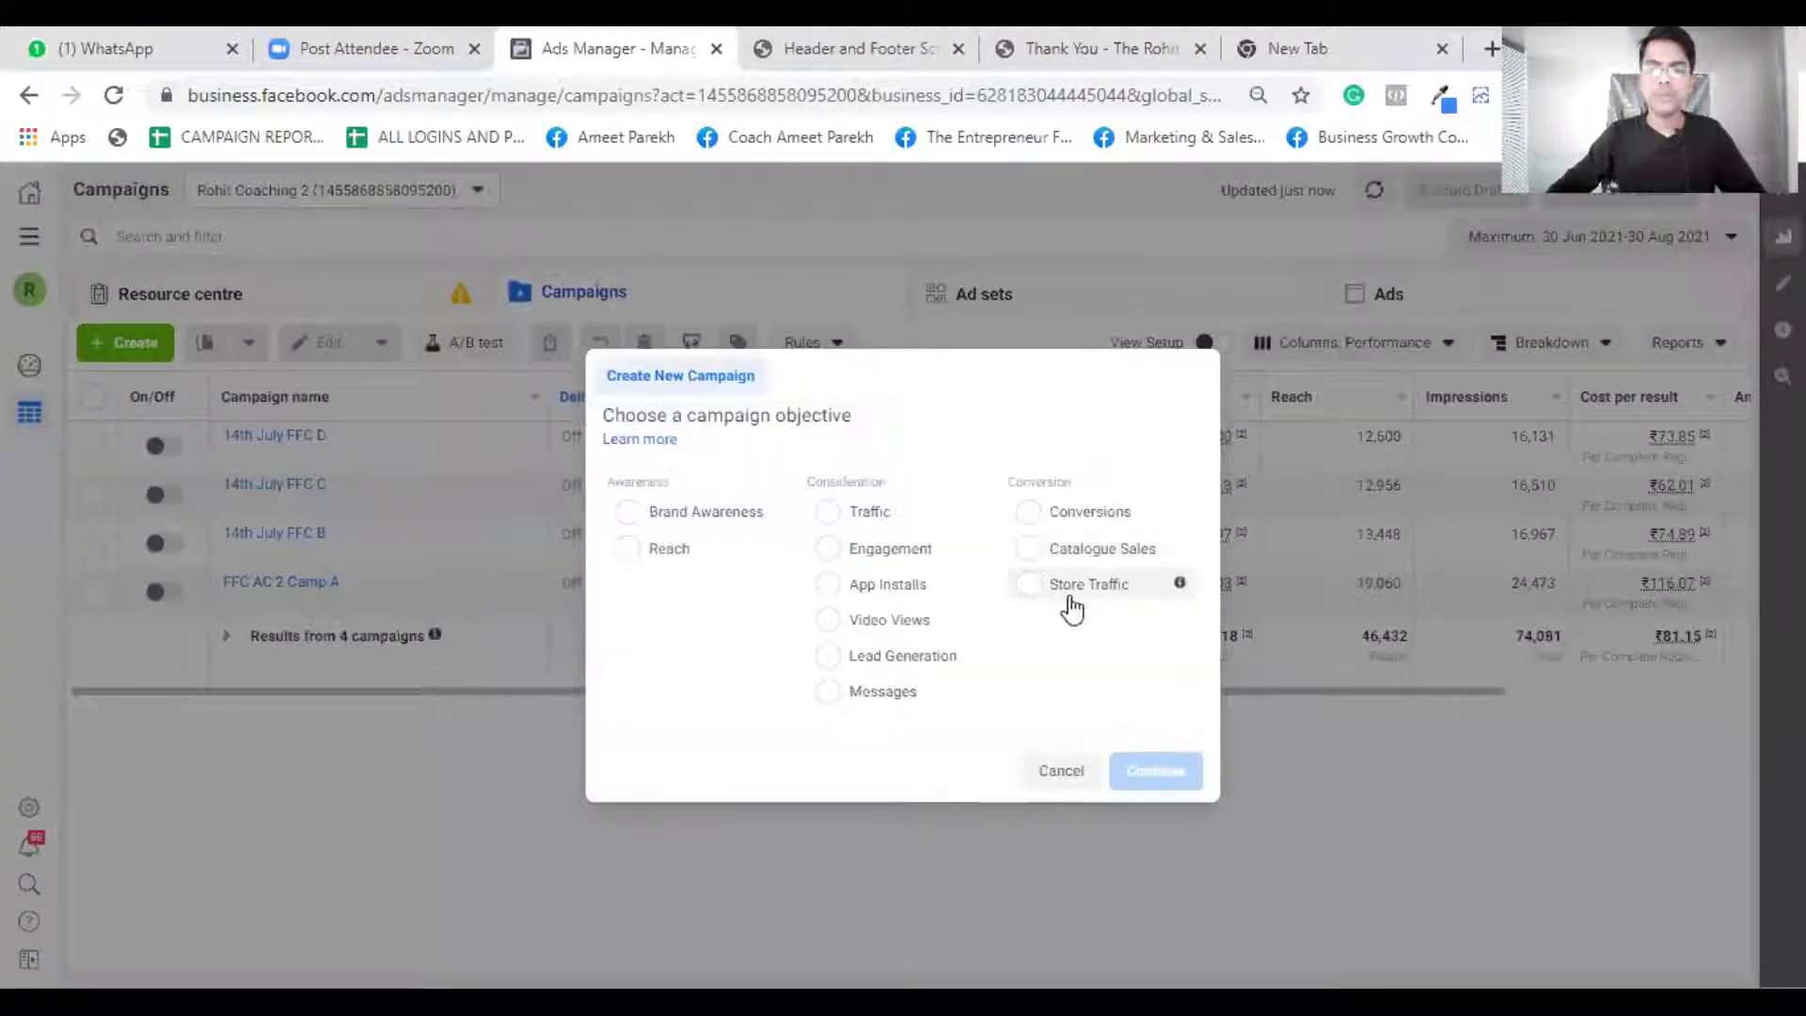
left_click(1081, 512)
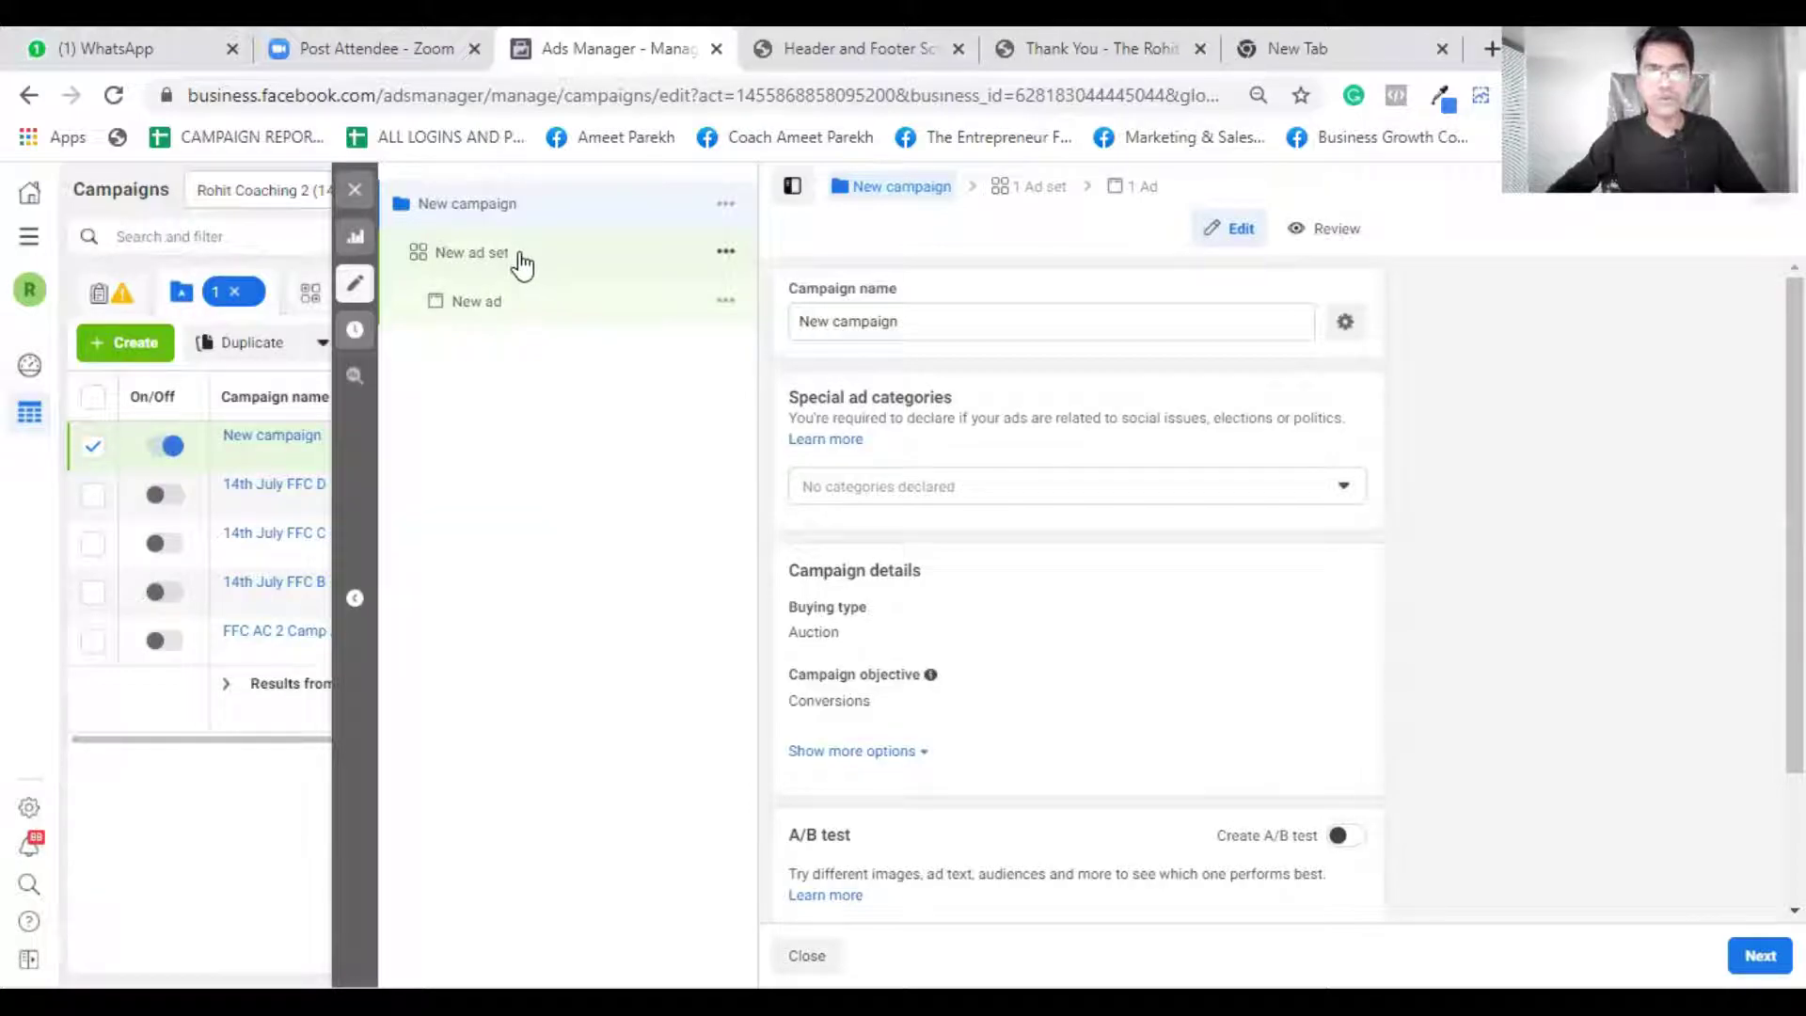
left_click(519, 264)
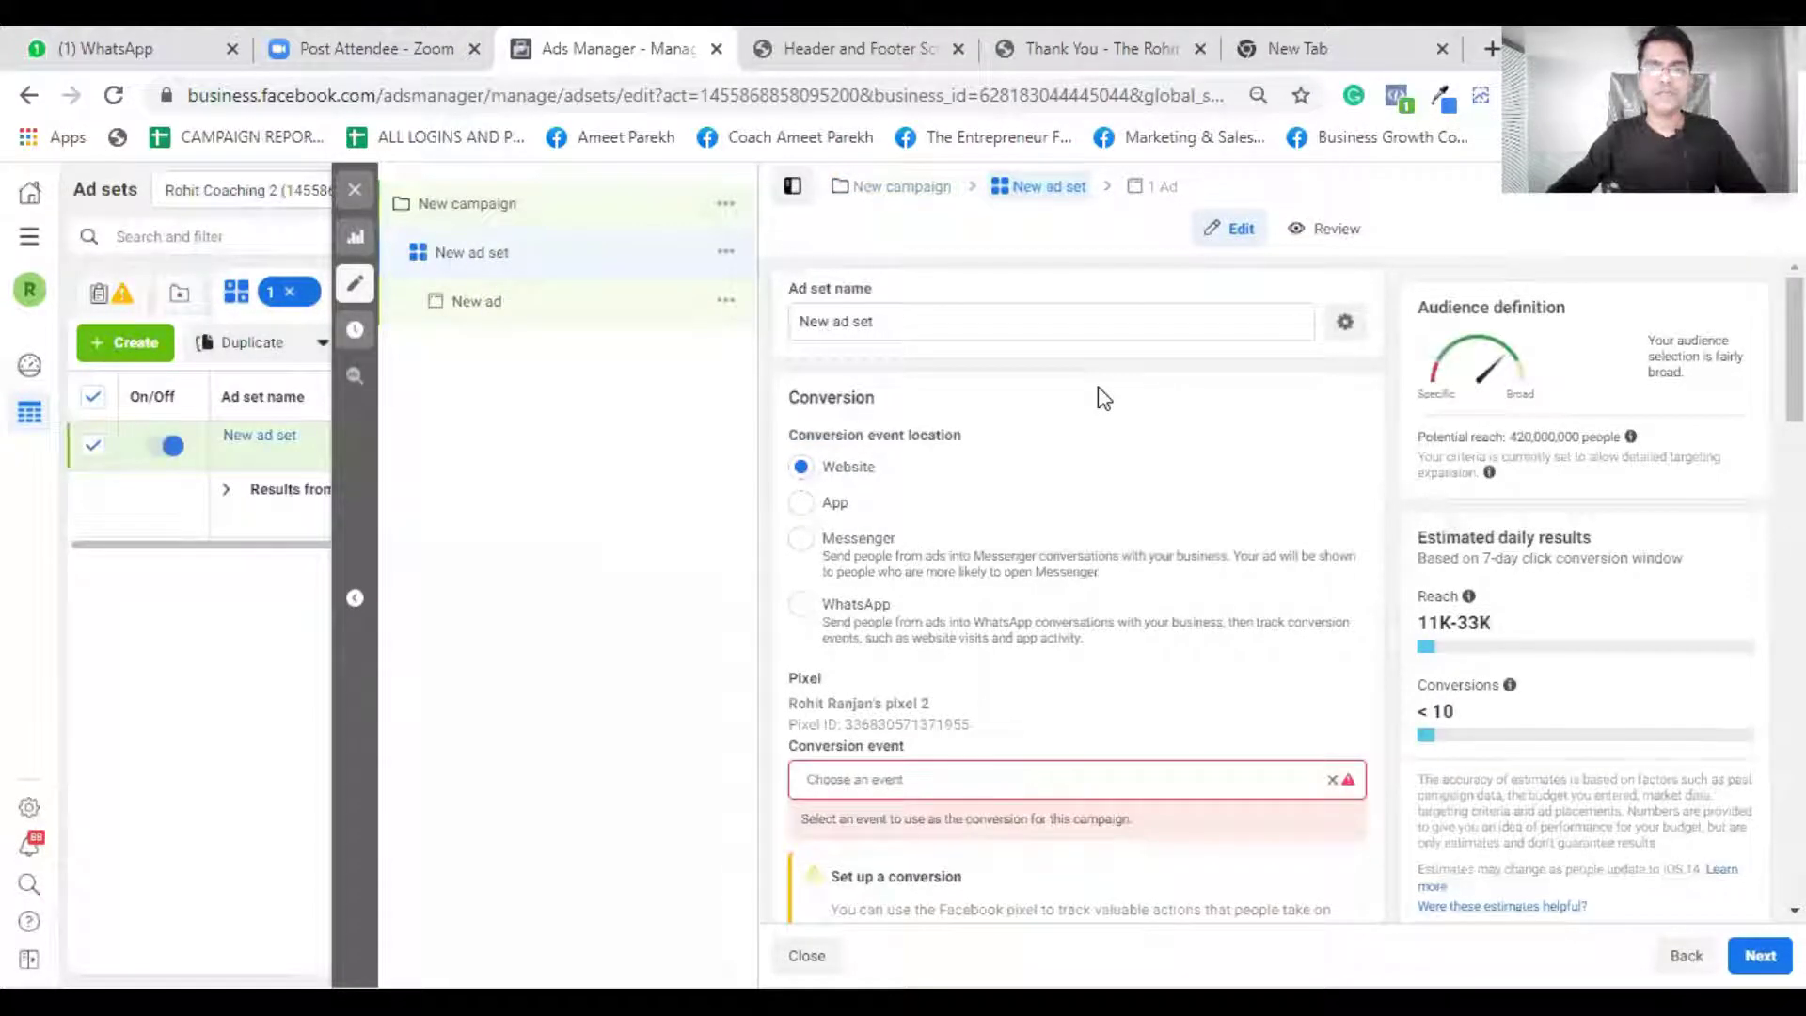
- Check the pixel used by the new ad set and choose Add to cart as its conversion event
scroll(1106, 399, "down", 4)
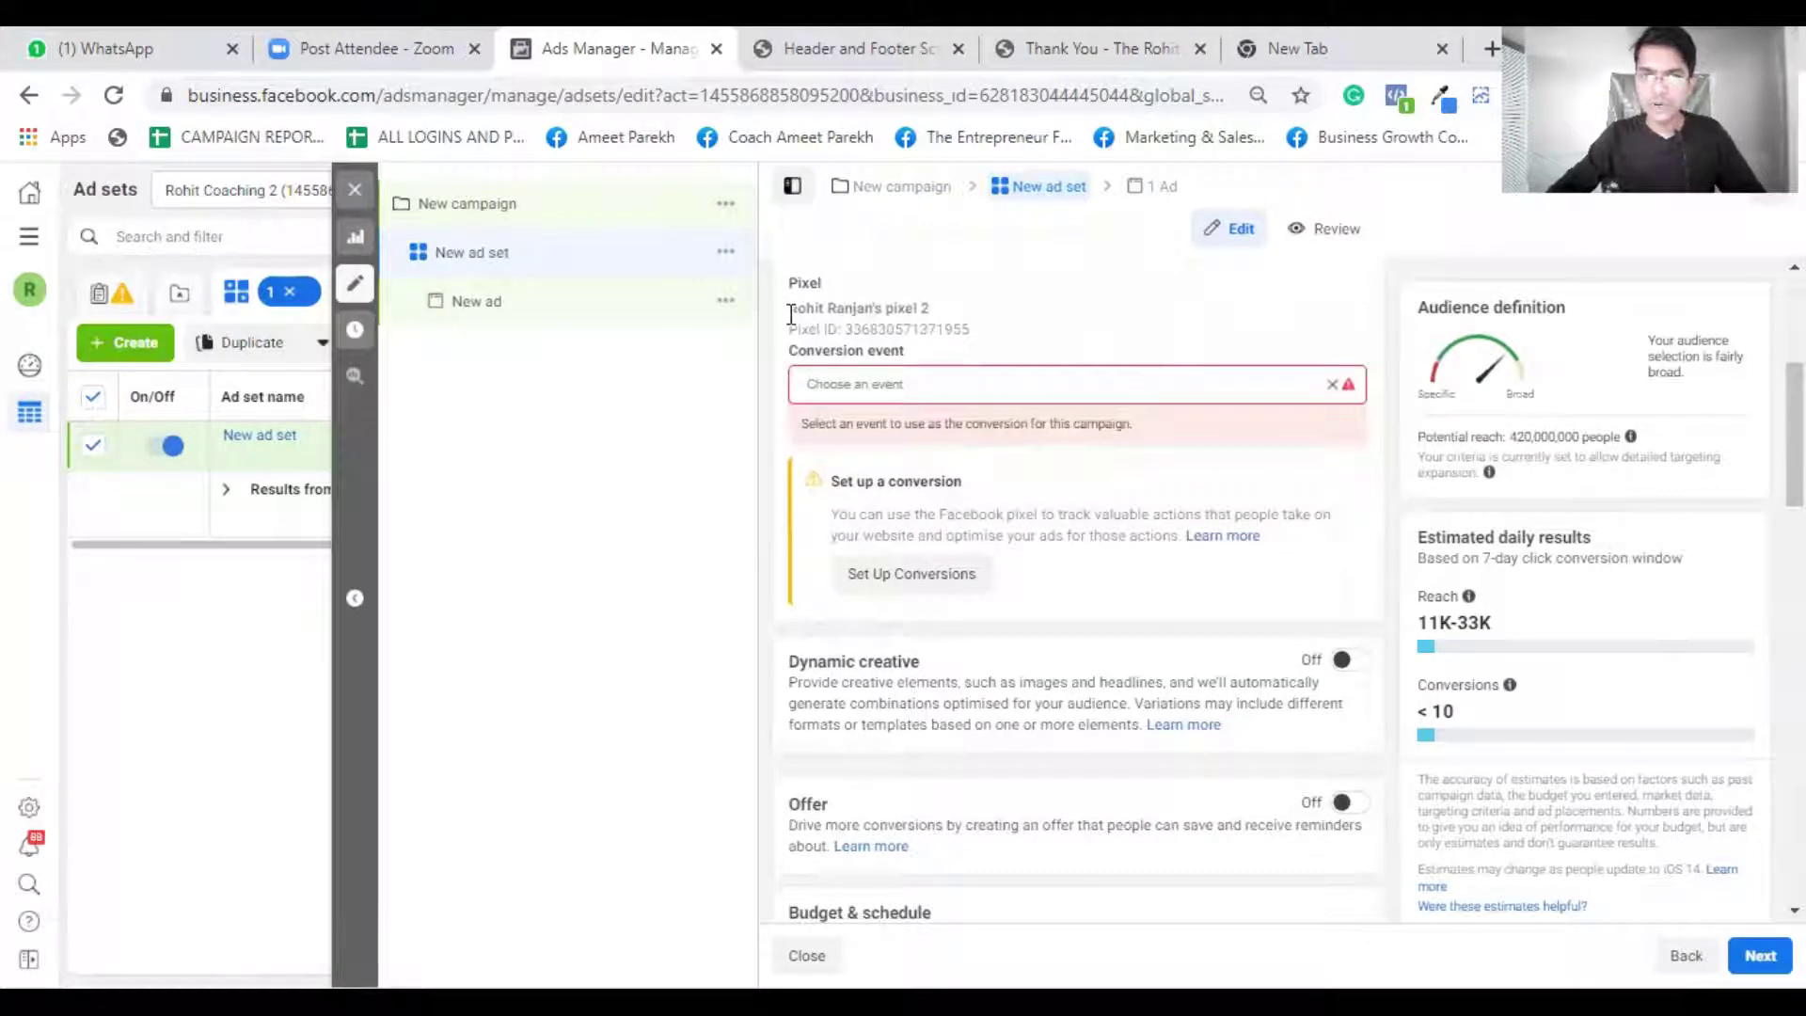
left_click_drag(788, 307, 1020, 339)
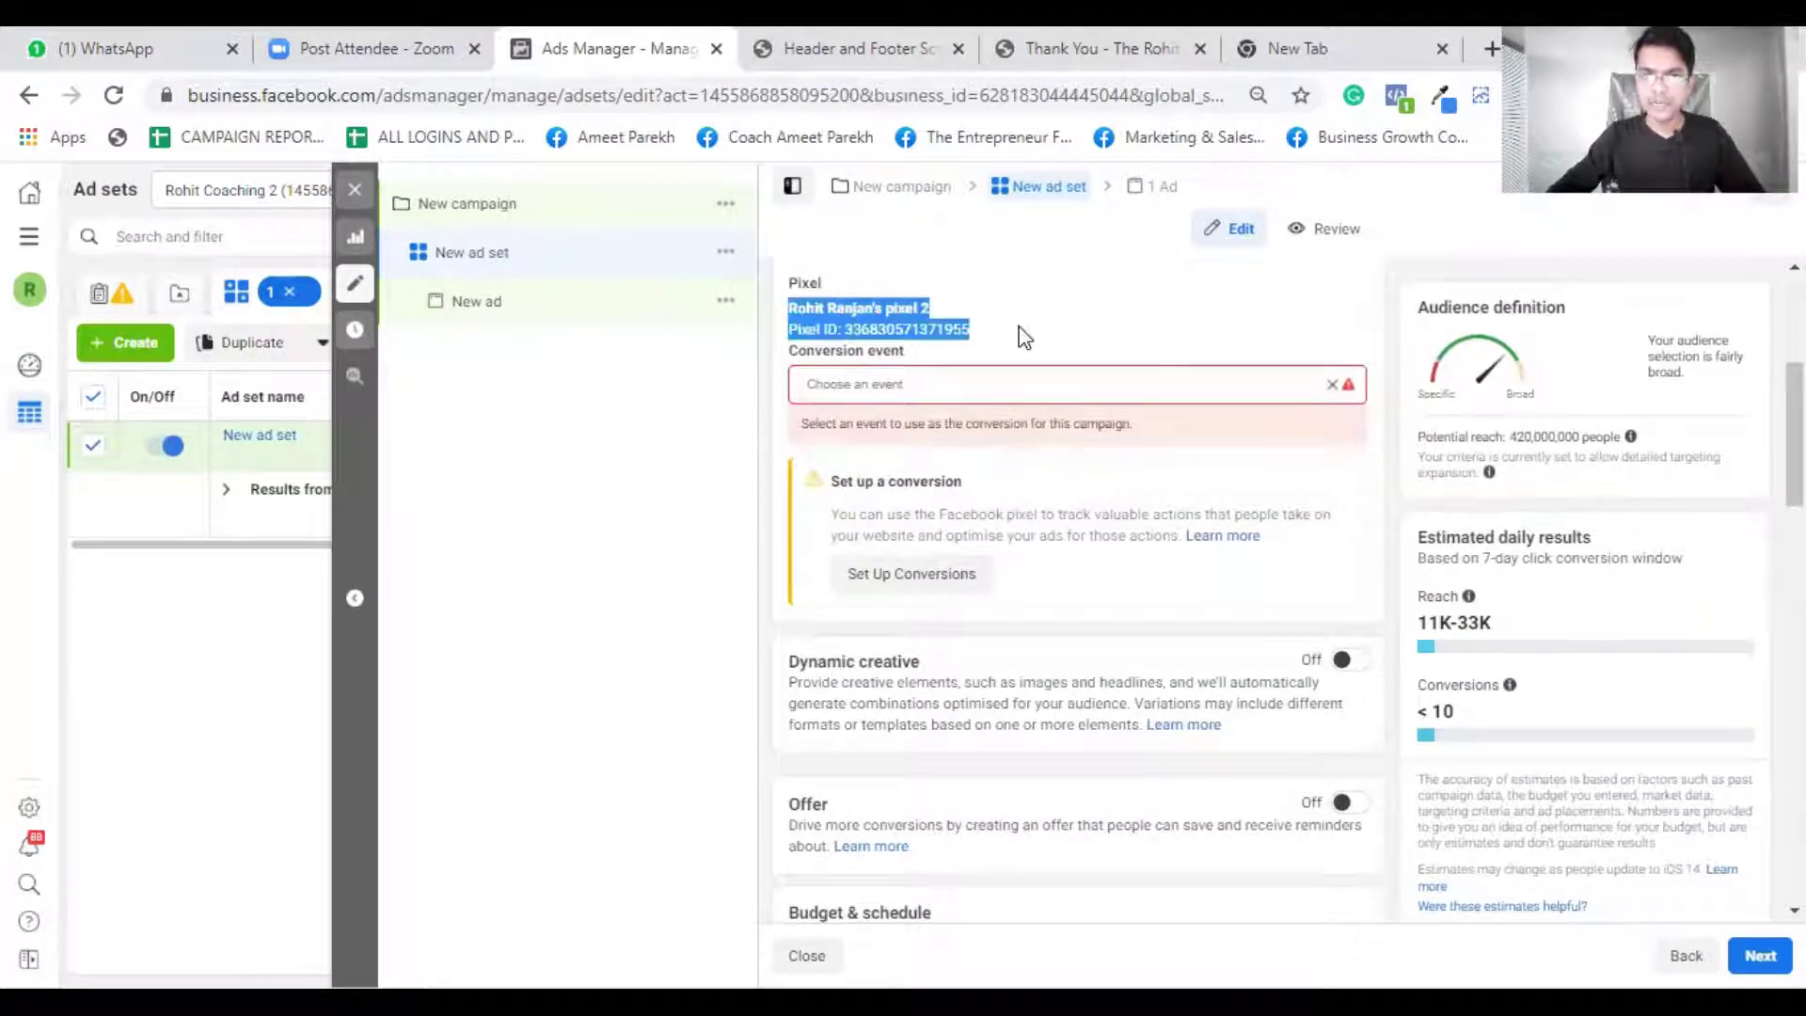
left_click(1016, 377)
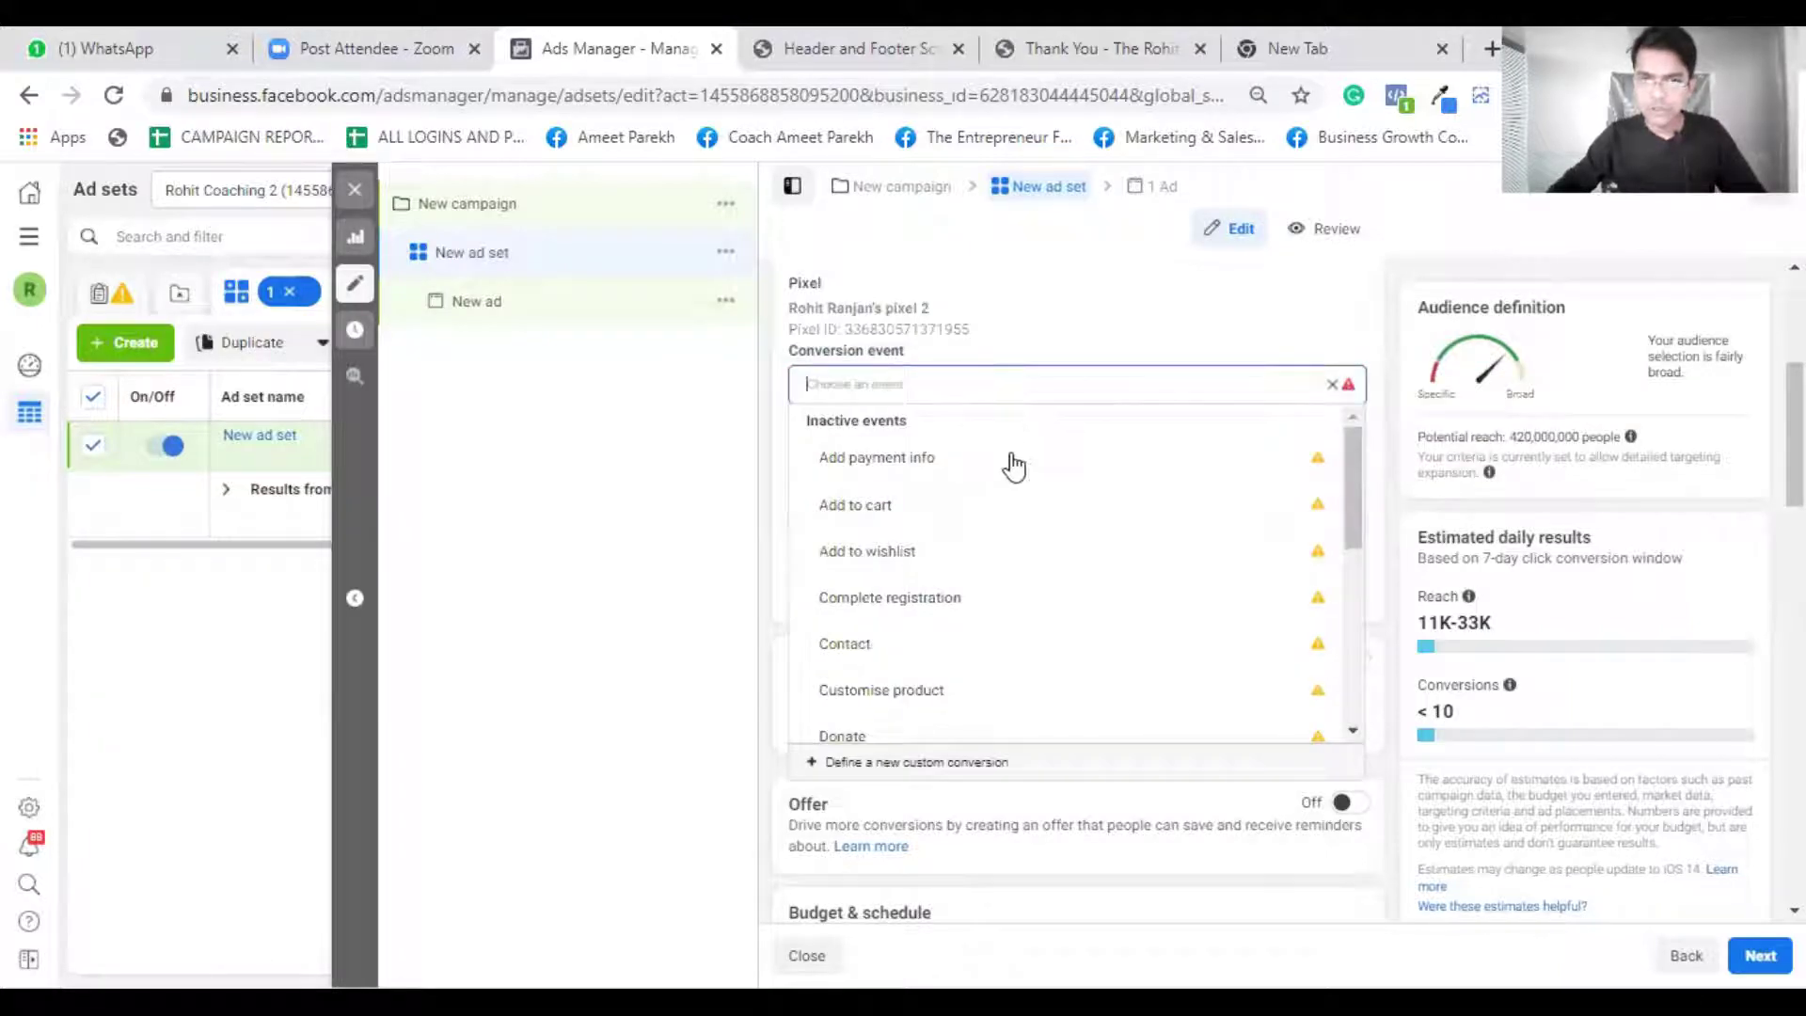
left_click(986, 508)
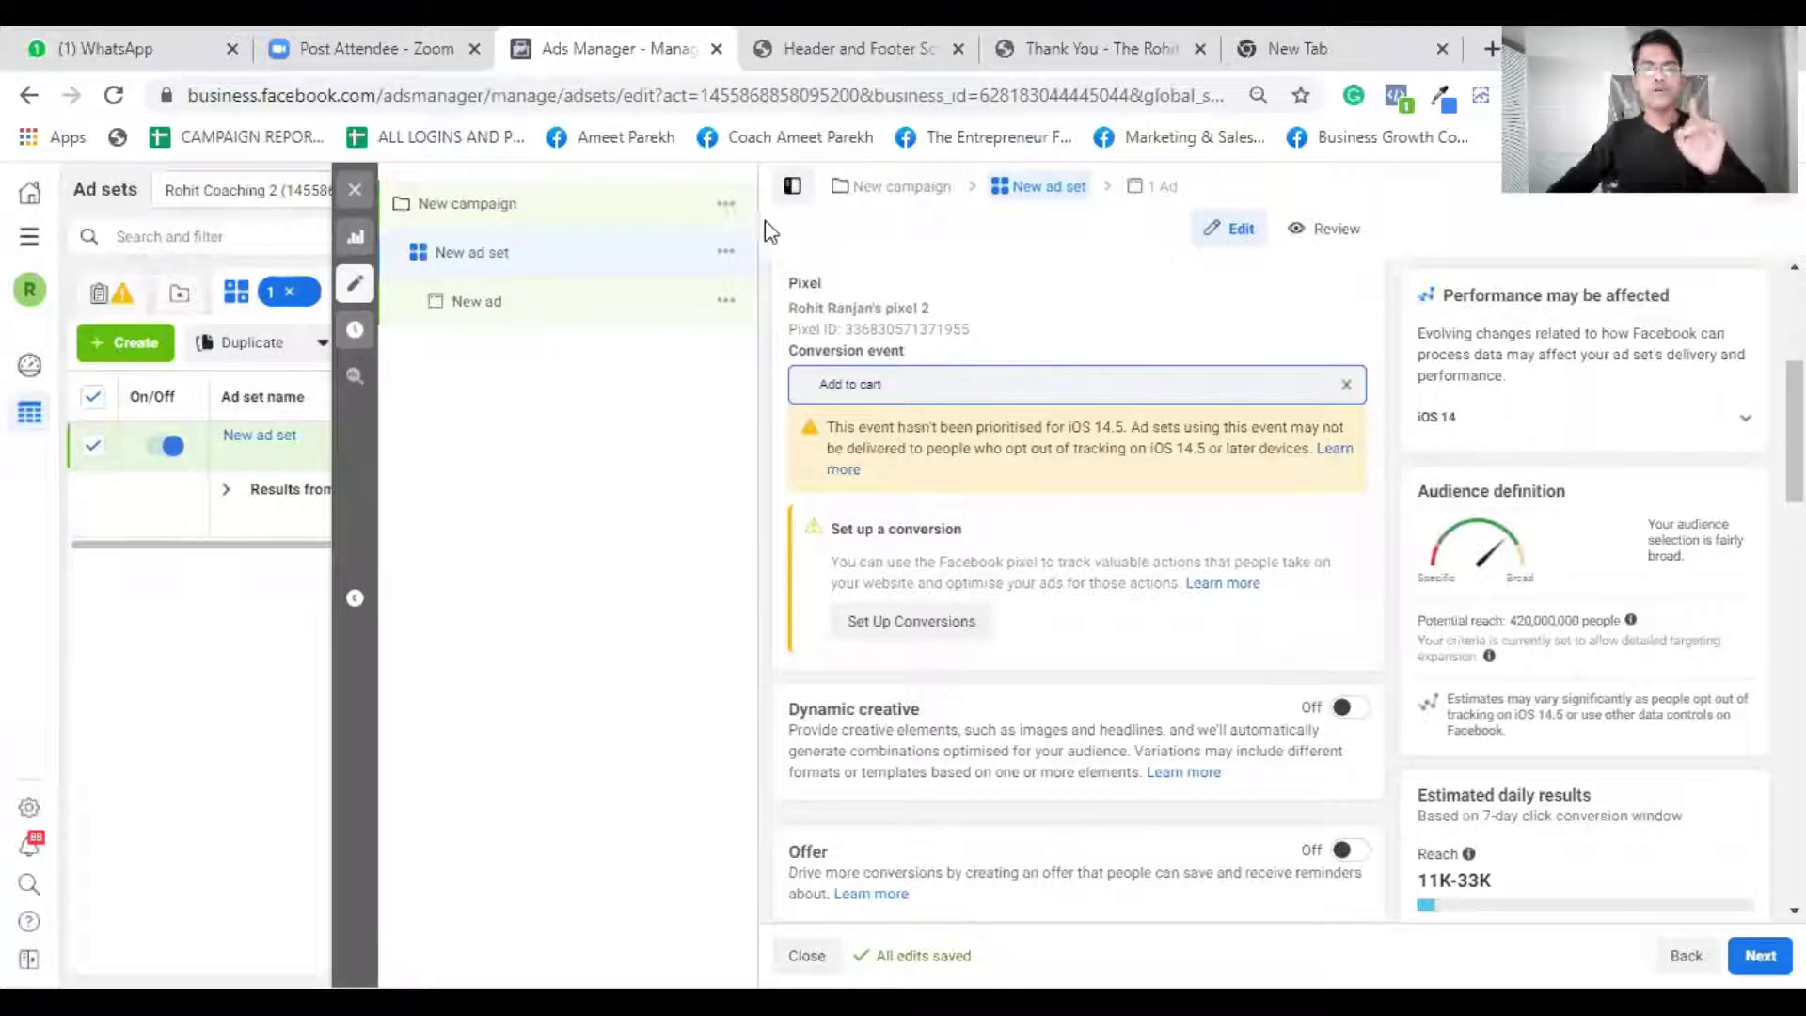
scroll(1039, 431, "up", 2)
scroll(1042, 431, "up", 1)
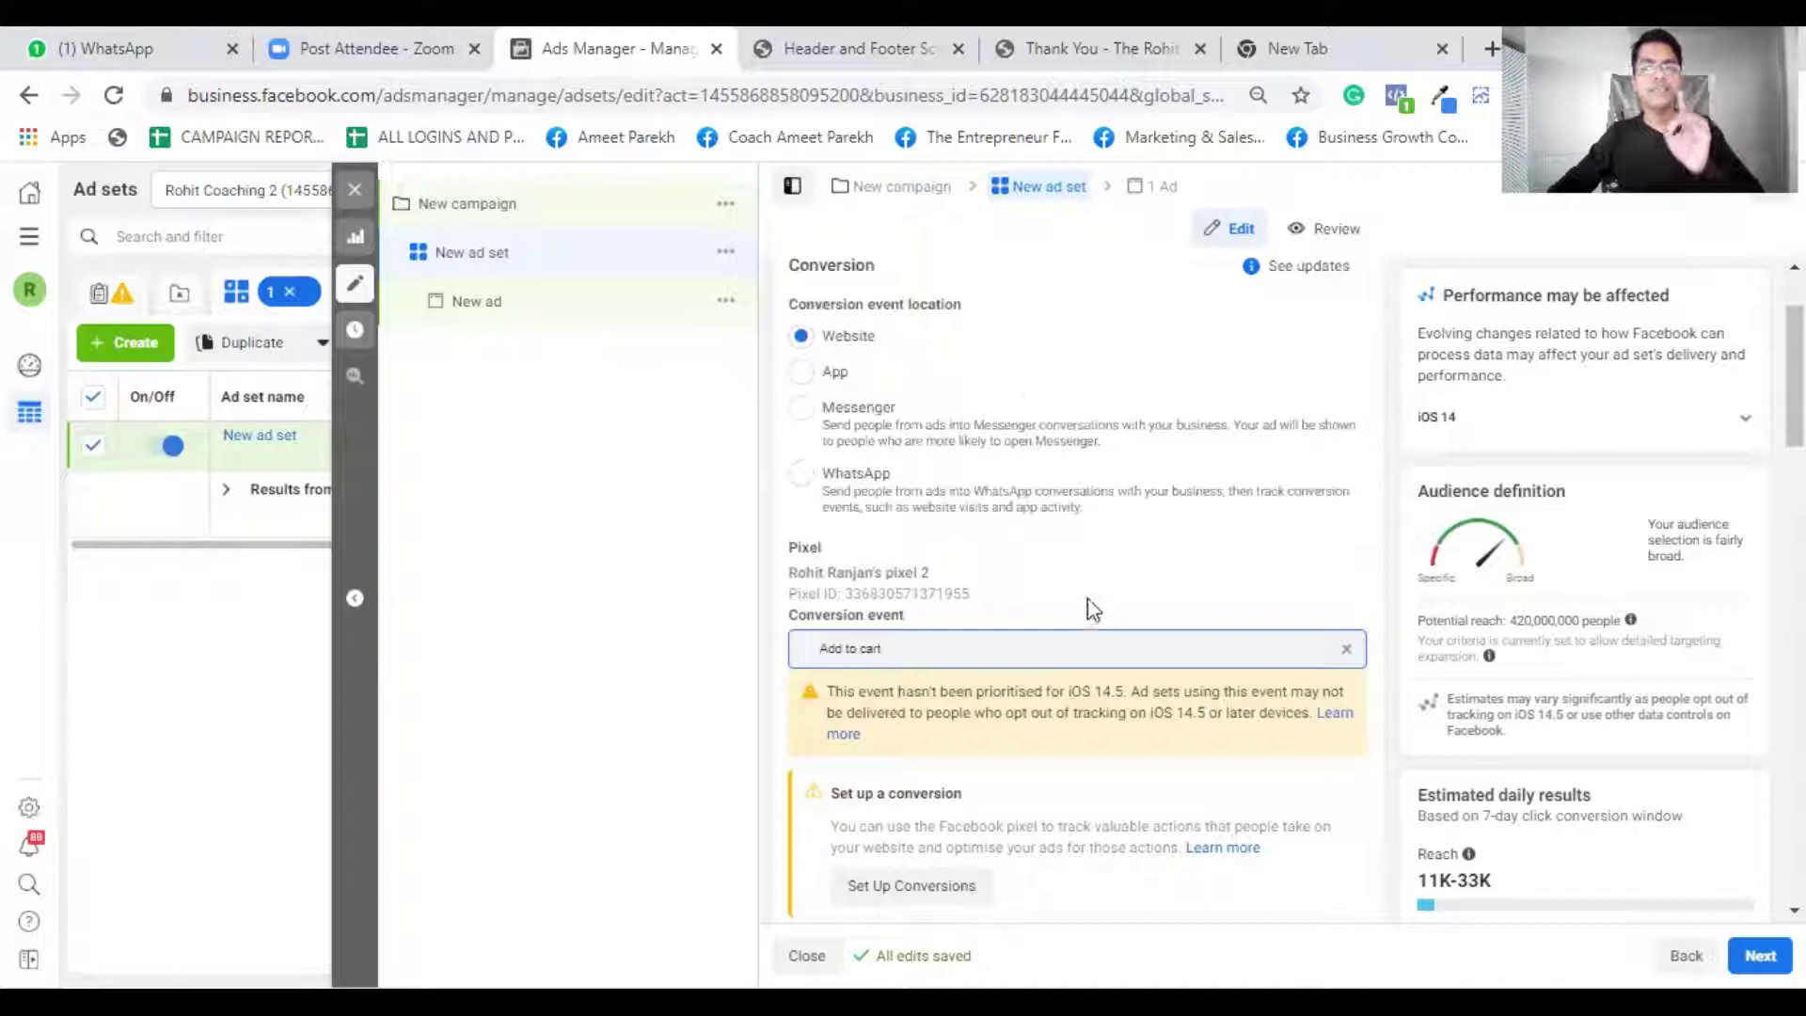